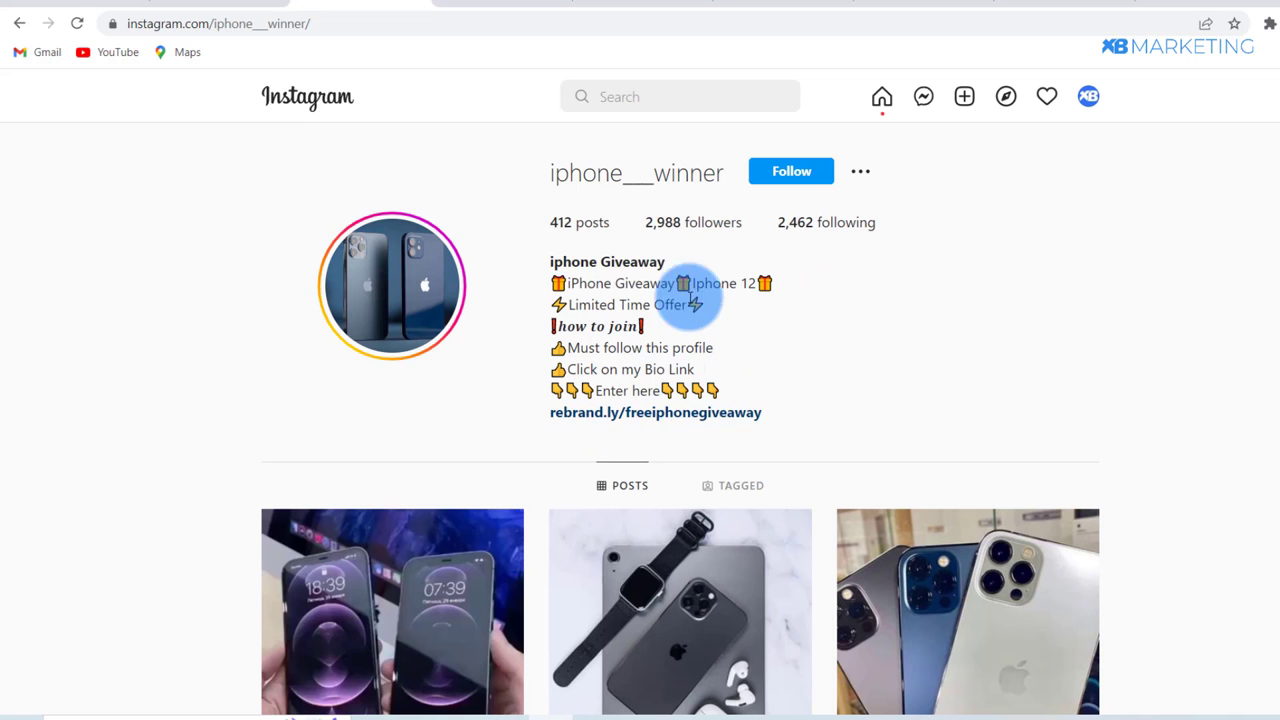
- Open the giveaway profile's bio link and review the OGAds content lockers and CPAGrip URL lockers before returning to the landing page
{"action": "left_click", "coordinate": [660, 425]}
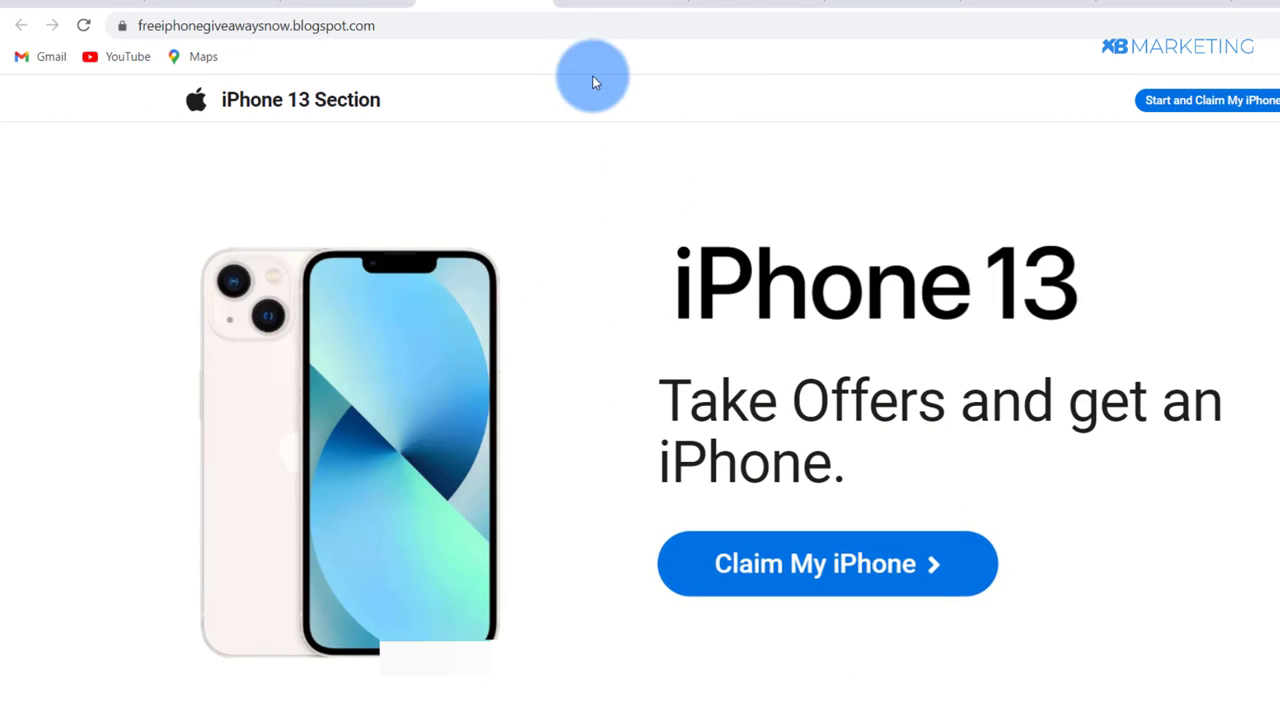
{"action": "left_click", "coordinate": [600, 4]}
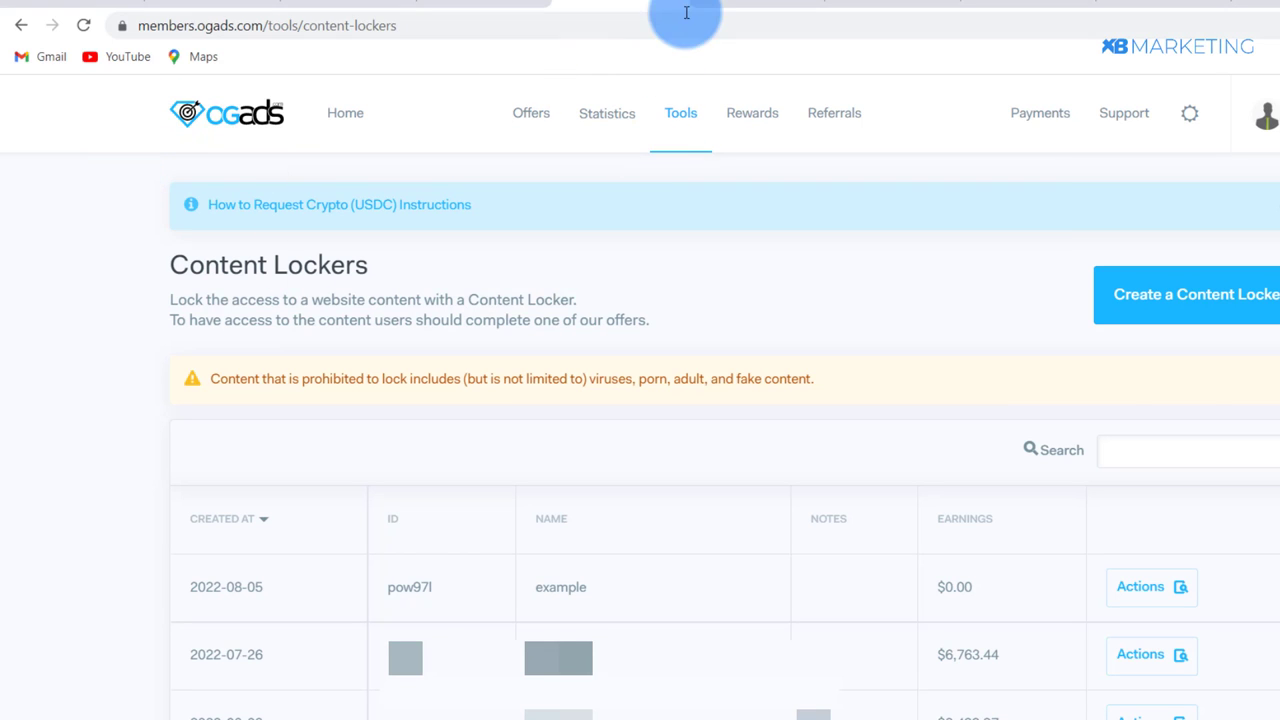
{"action": "left_click", "coordinate": [724, 3]}
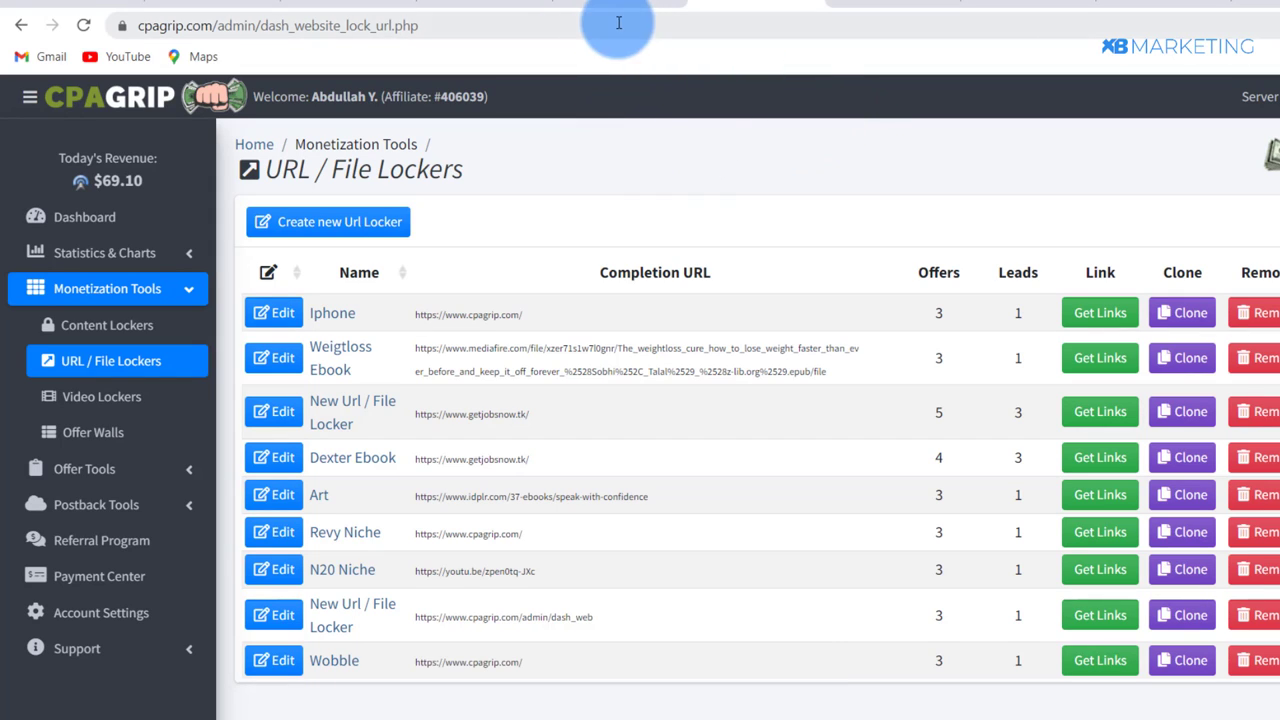
{"action": "left_click", "coordinate": [497, 3]}
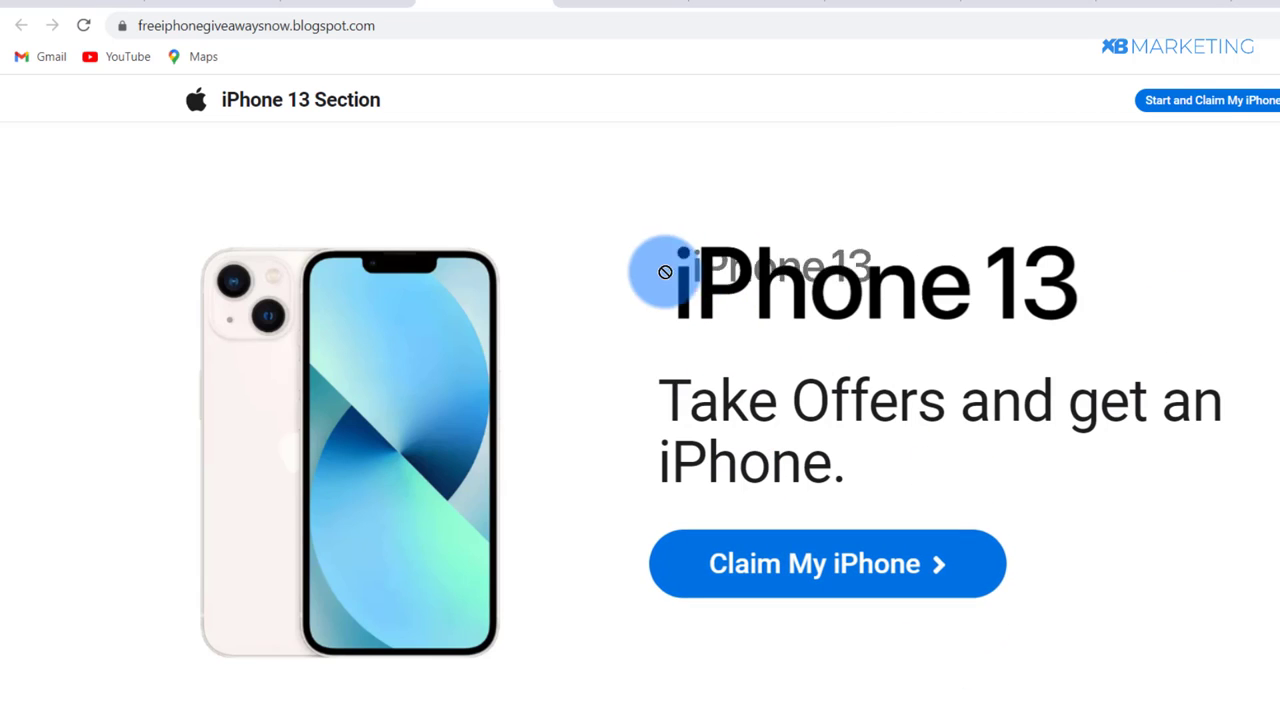
- Read the landing page's tagline, start the iPhone claim and examine the stock note under the iPhone 13 model
{"action": "left_click_drag", "start_coordinate": [660, 400], "coordinate": [1000, 466]}
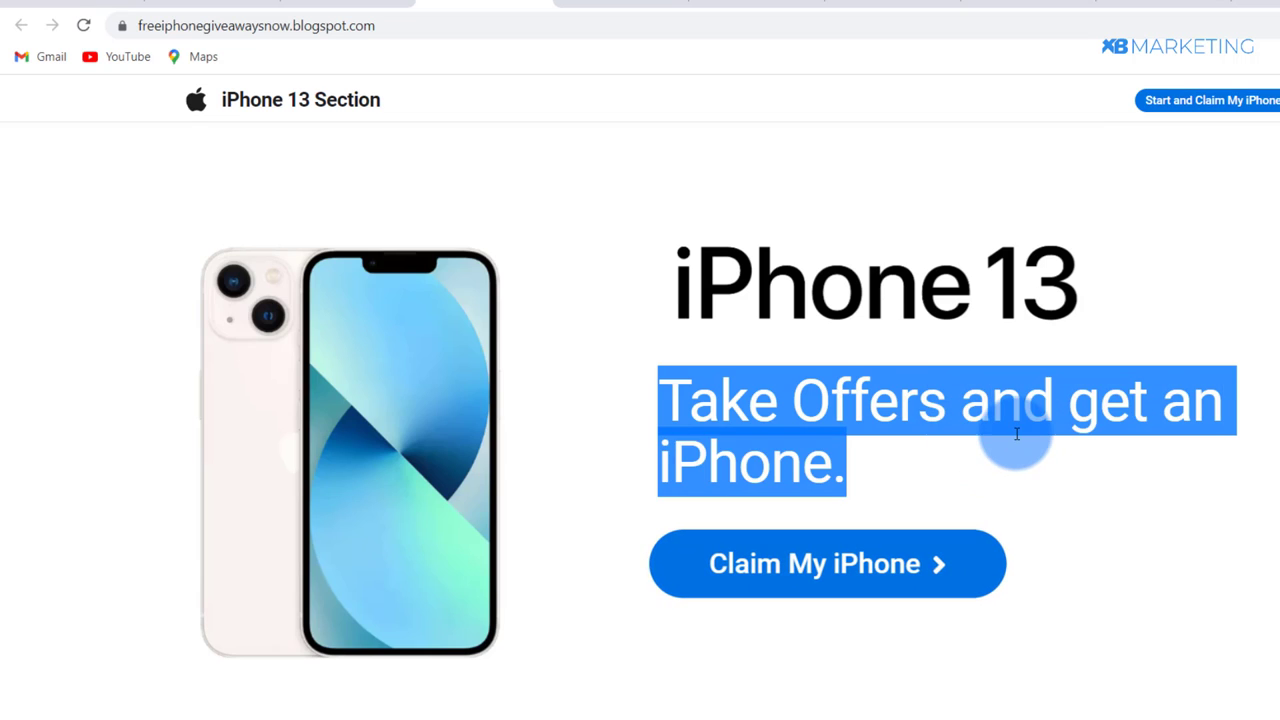
{"action": "left_click", "coordinate": [988, 433]}
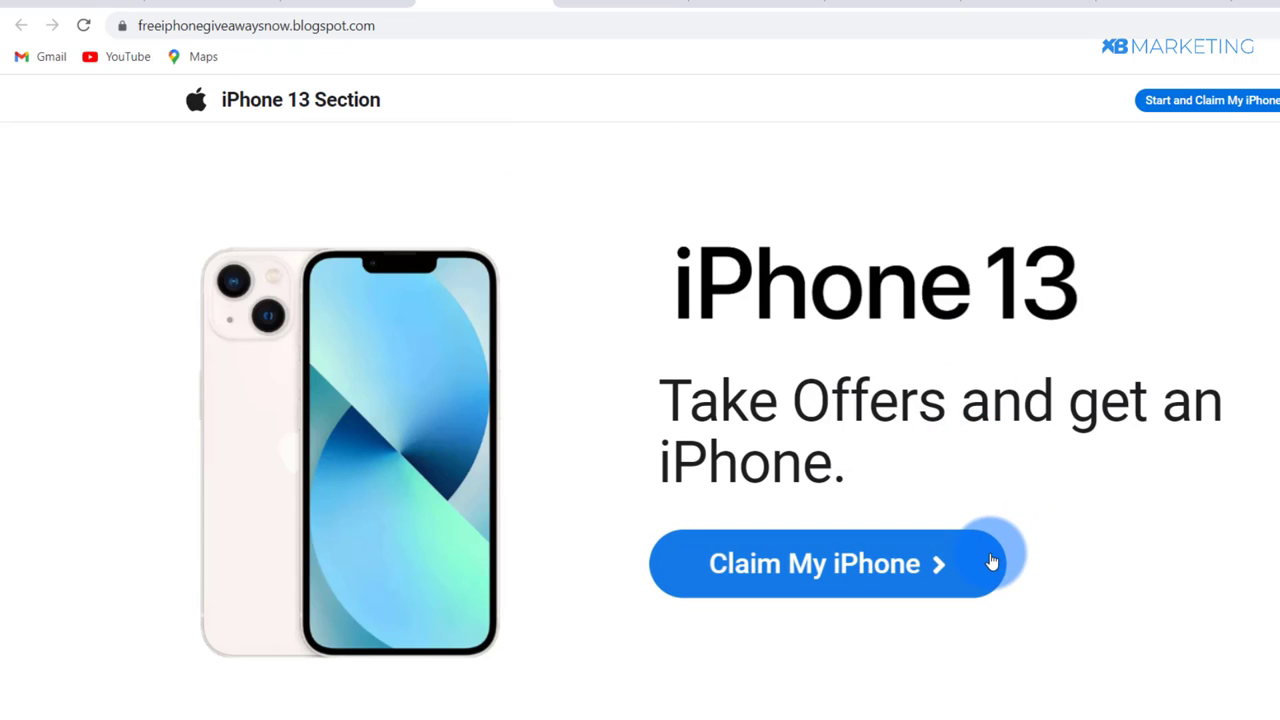
{"action": "left_click", "coordinate": [849, 568]}
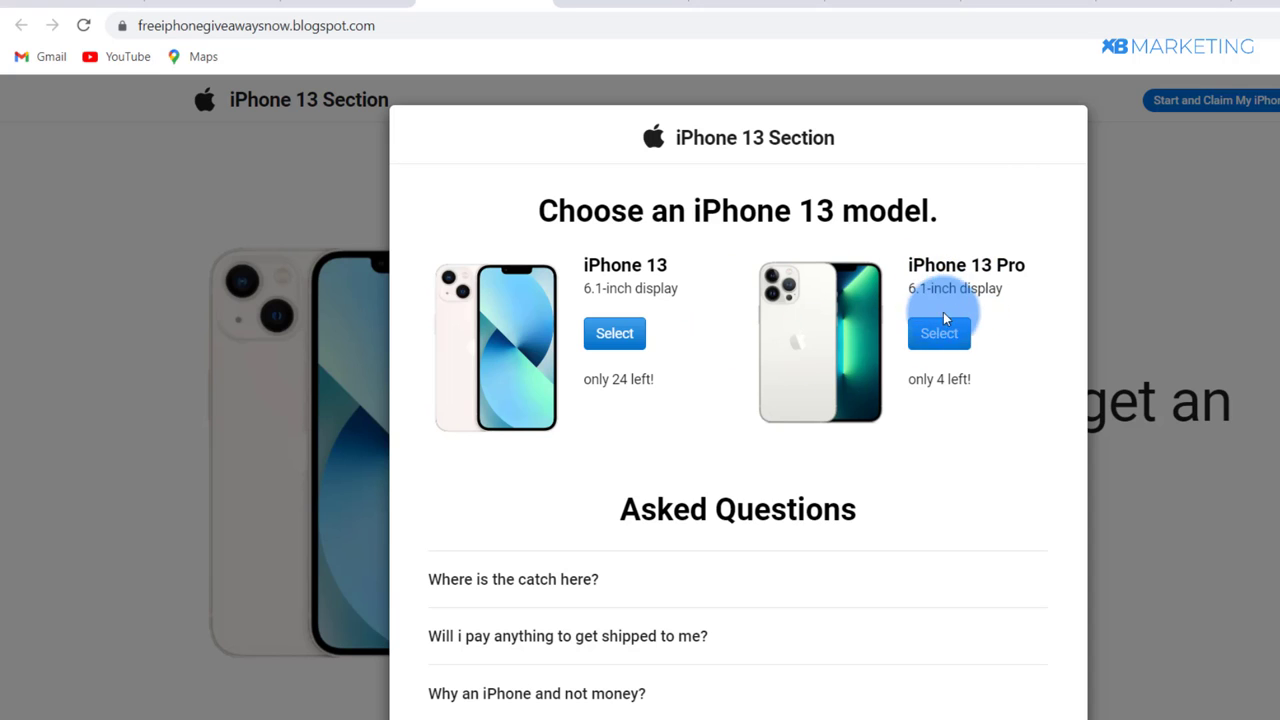
{"action": "left_click_drag", "start_coordinate": [659, 372], "coordinate": [578, 382]}
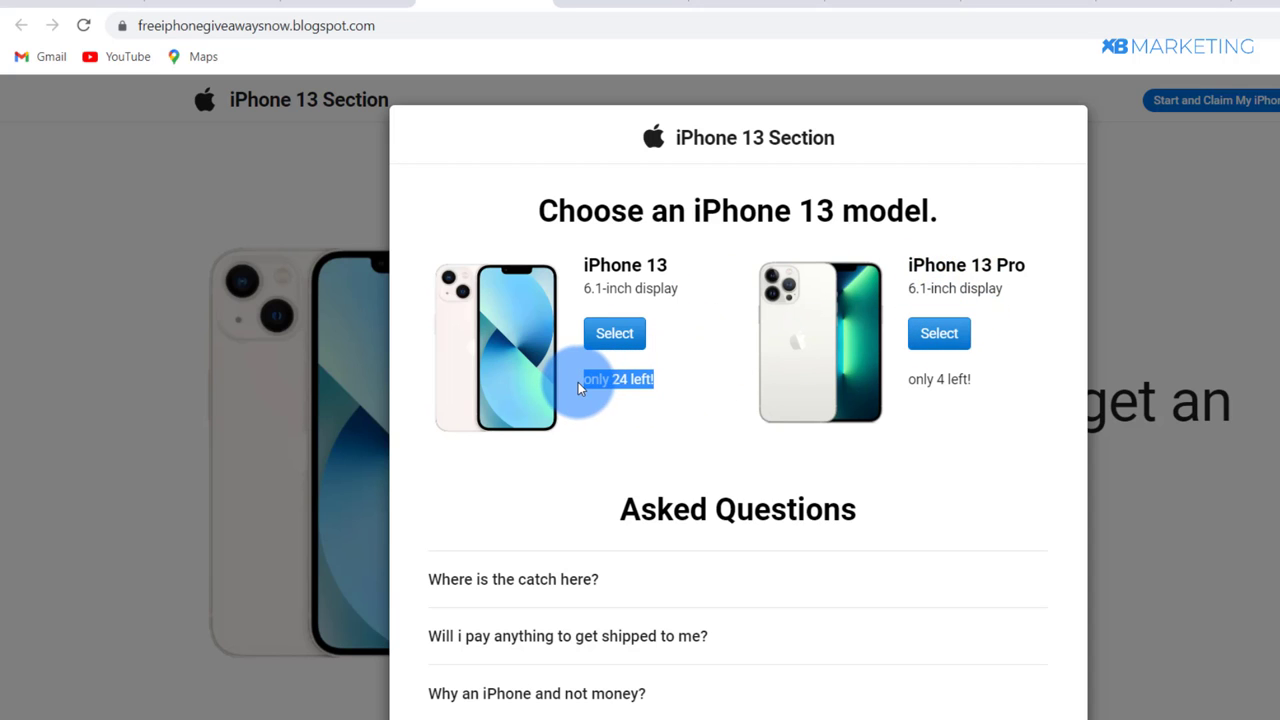
{"action": "left_click", "coordinate": [613, 420]}
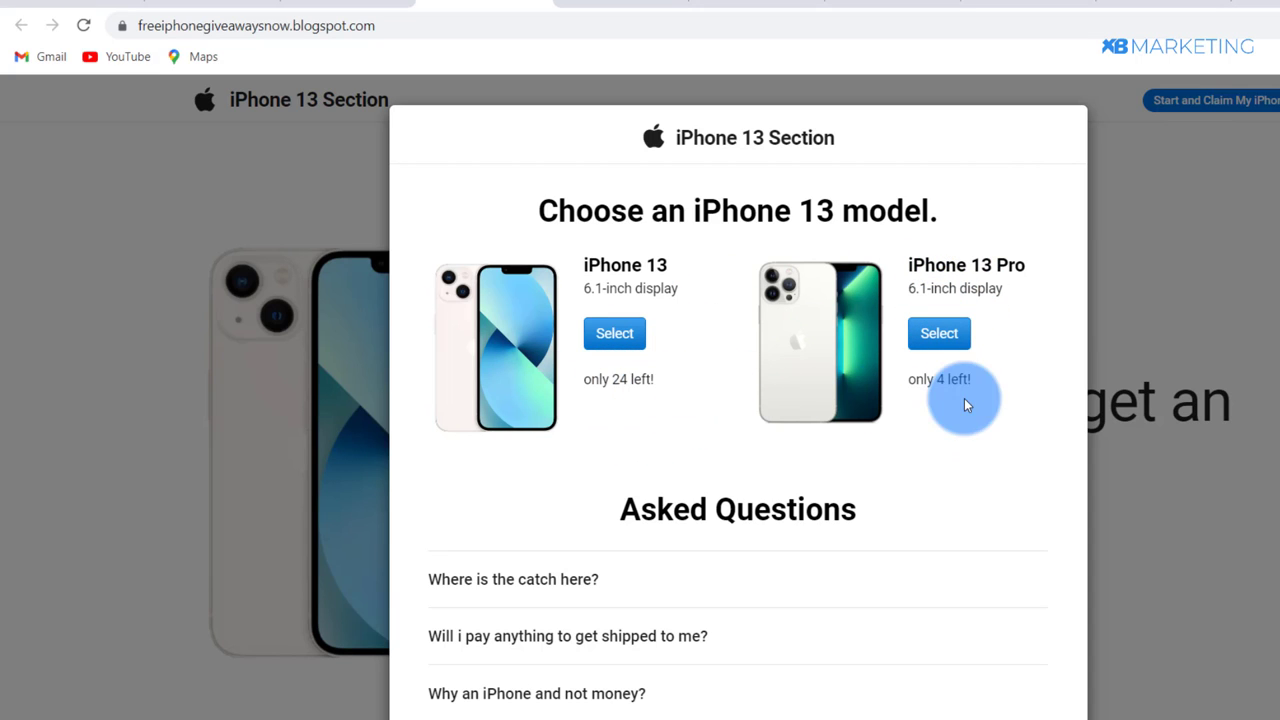
- Choose the iPhone 13 Pro with AT&T, the Silver finish and 256GB, and submit the shipping information
{"action": "left_click", "coordinate": [935, 335]}
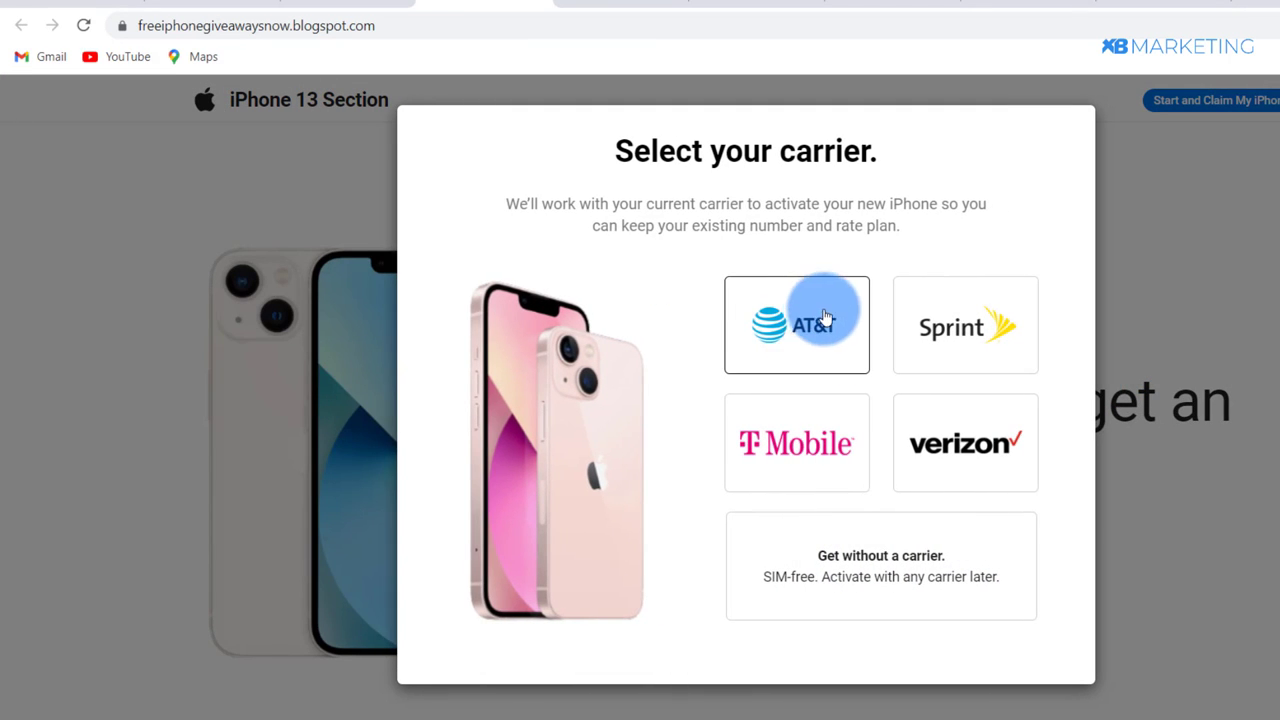
{"action": "left_click", "coordinate": [834, 328]}
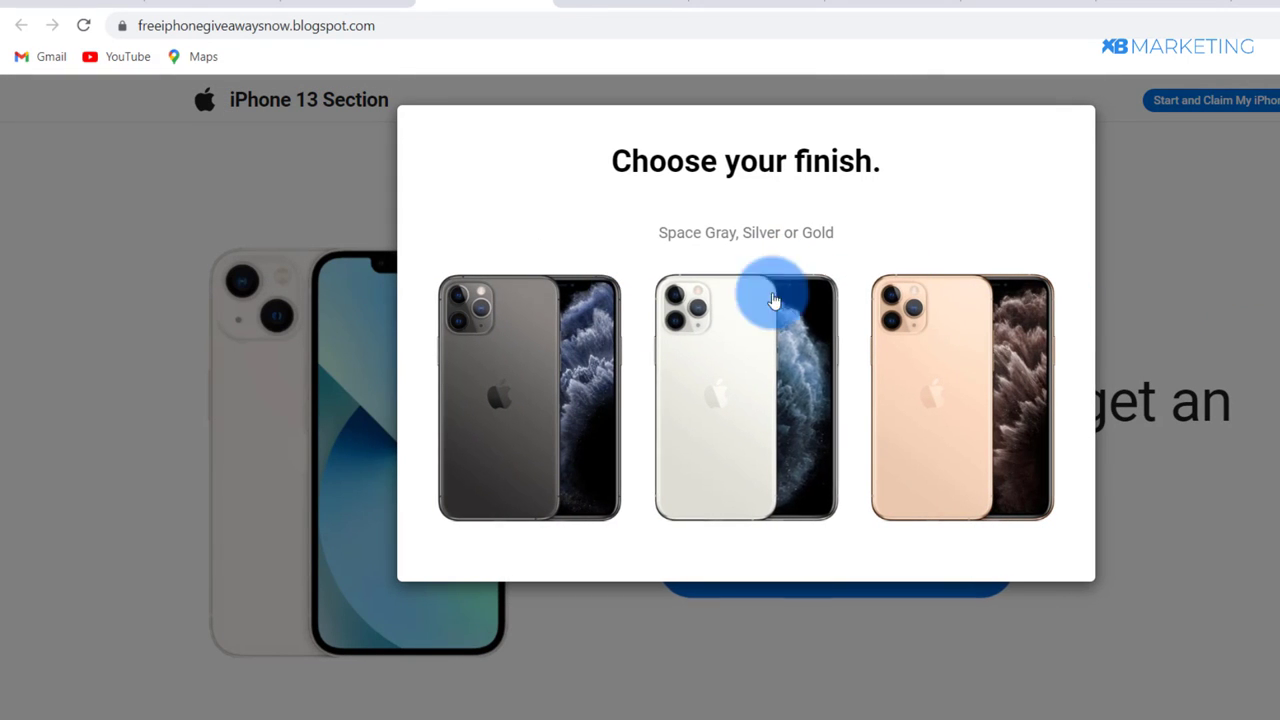
{"action": "left_click", "coordinate": [709, 366]}
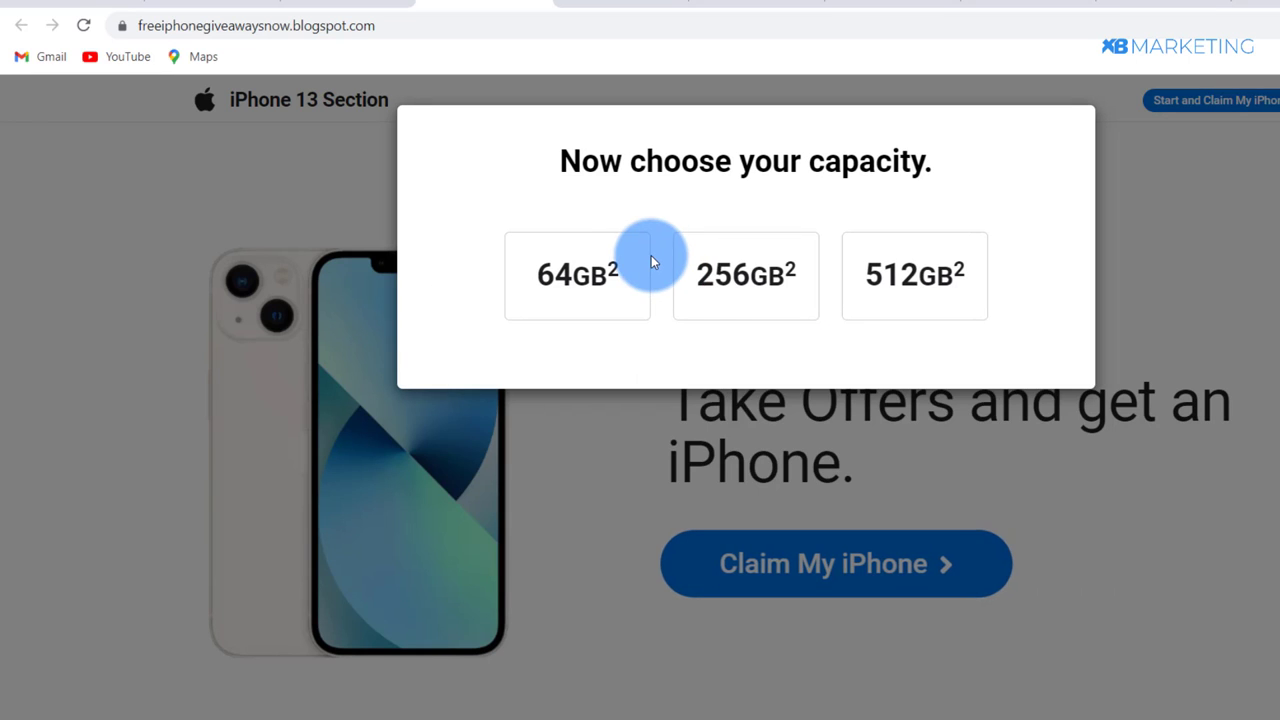
{"action": "left_click", "coordinate": [709, 275]}
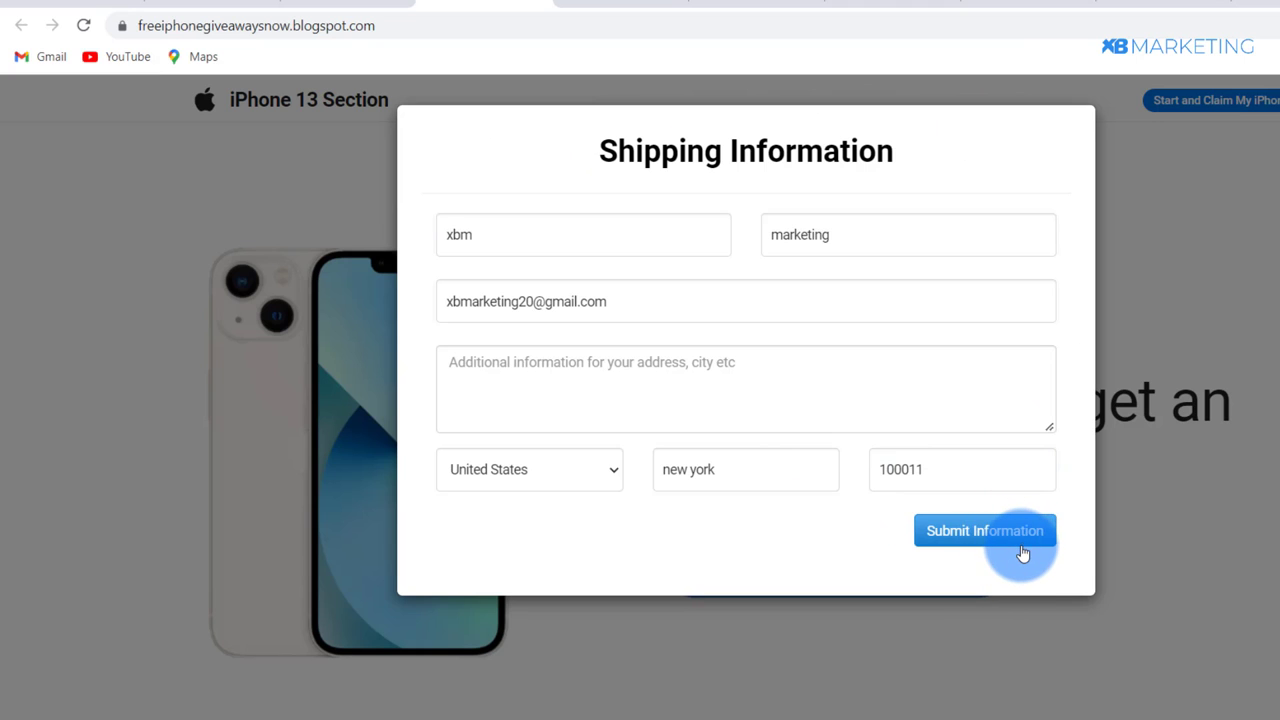
{"action": "left_click", "coordinate": [990, 531]}
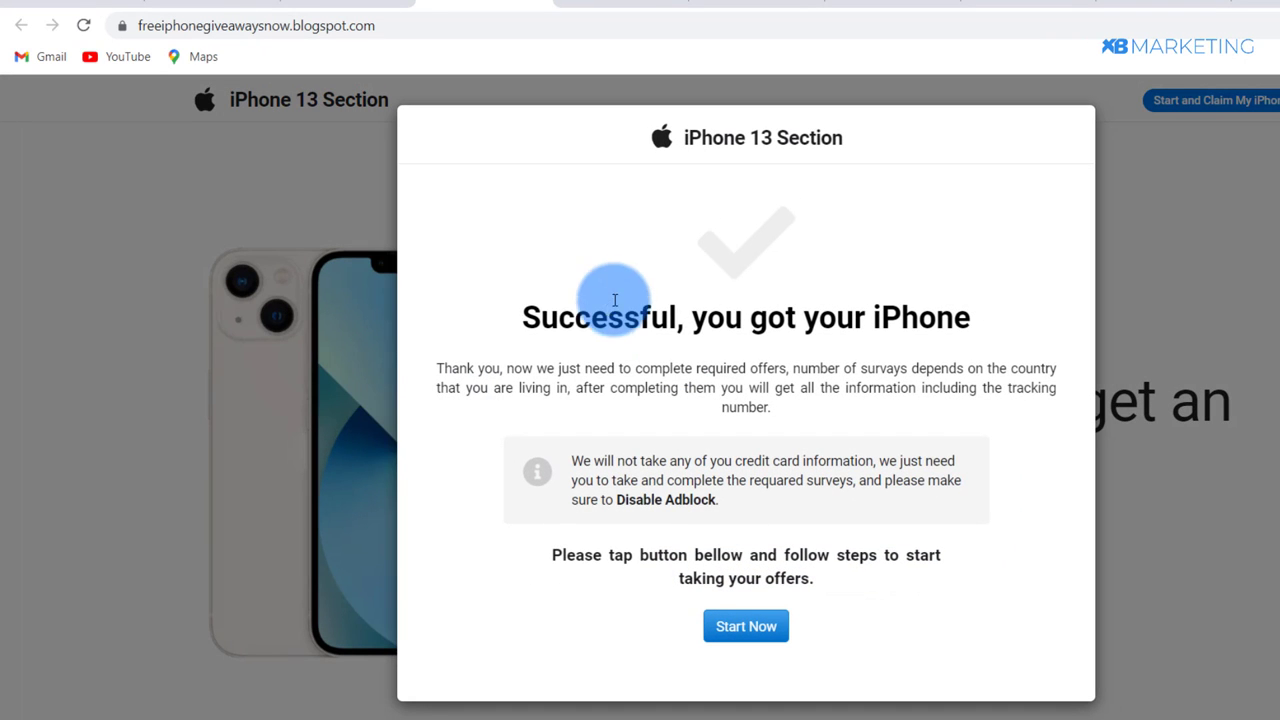
- Highlight the success heading and the offer instructions, and start the required offers
{"action": "left_click_drag", "start_coordinate": [528, 317], "coordinate": [943, 318]}
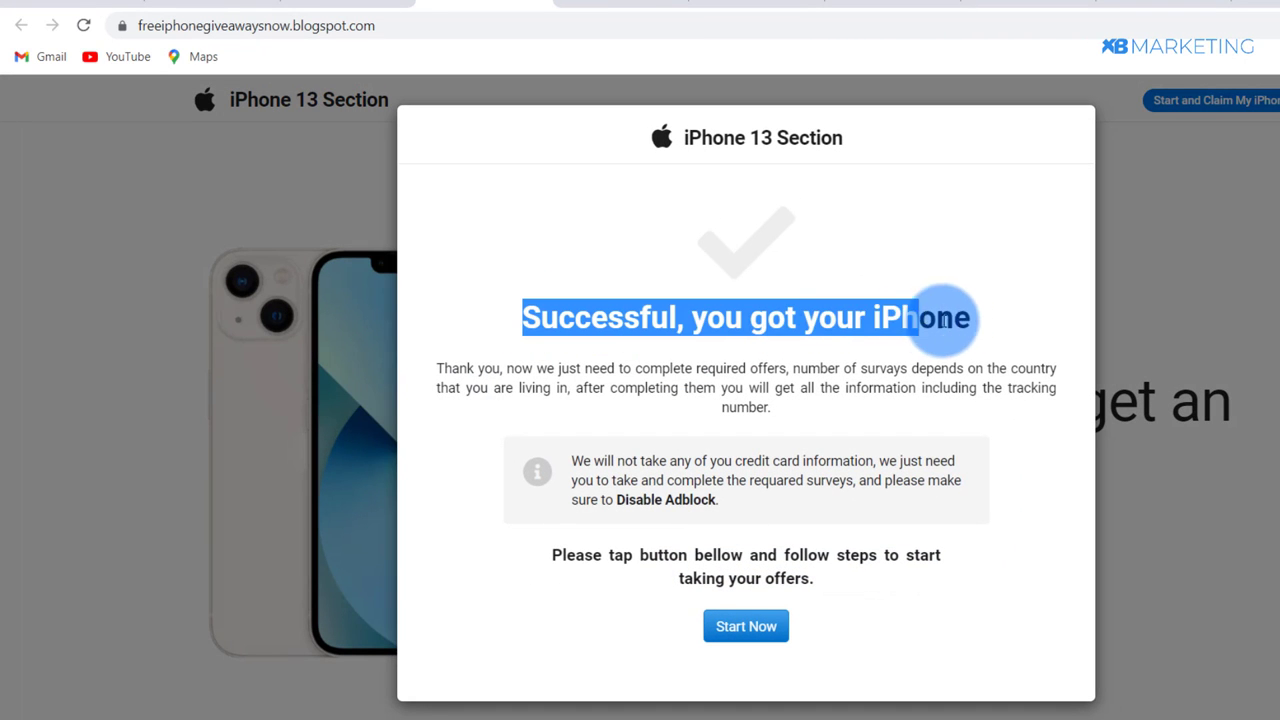
{"action": "left_click", "coordinate": [989, 322]}
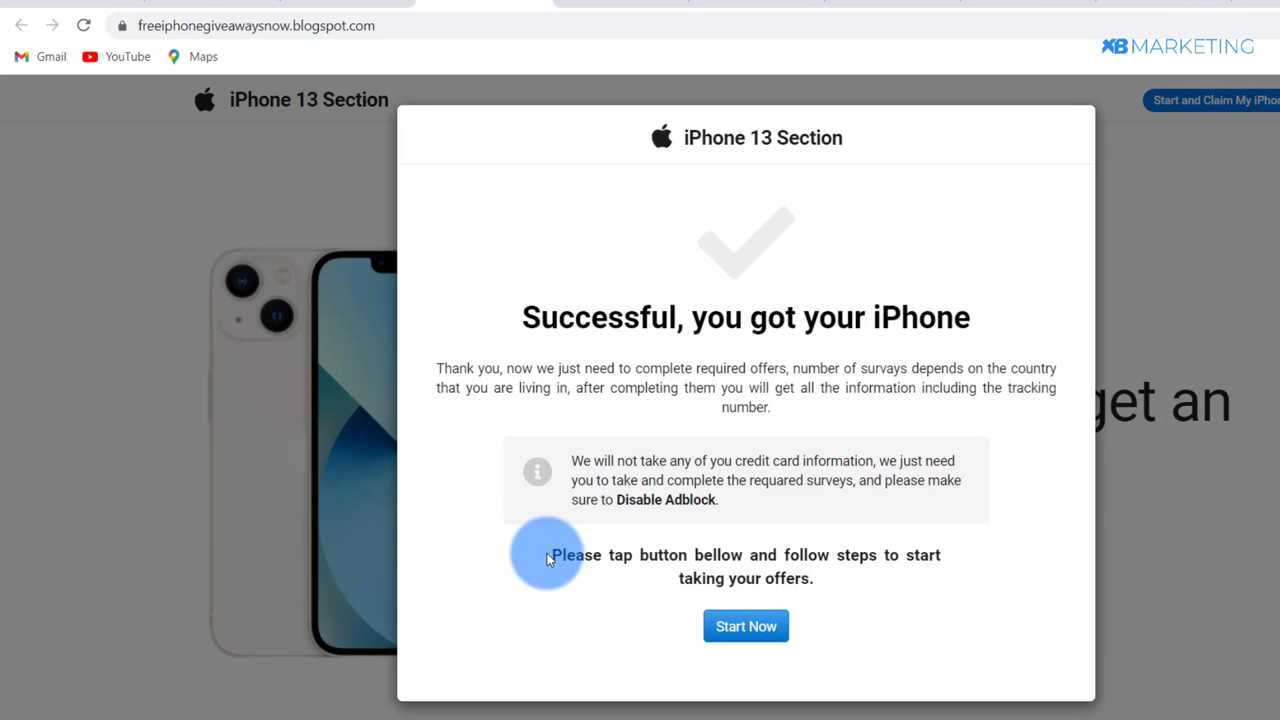
{"action": "left_click_drag", "start_coordinate": [551, 555], "coordinate": [856, 573]}
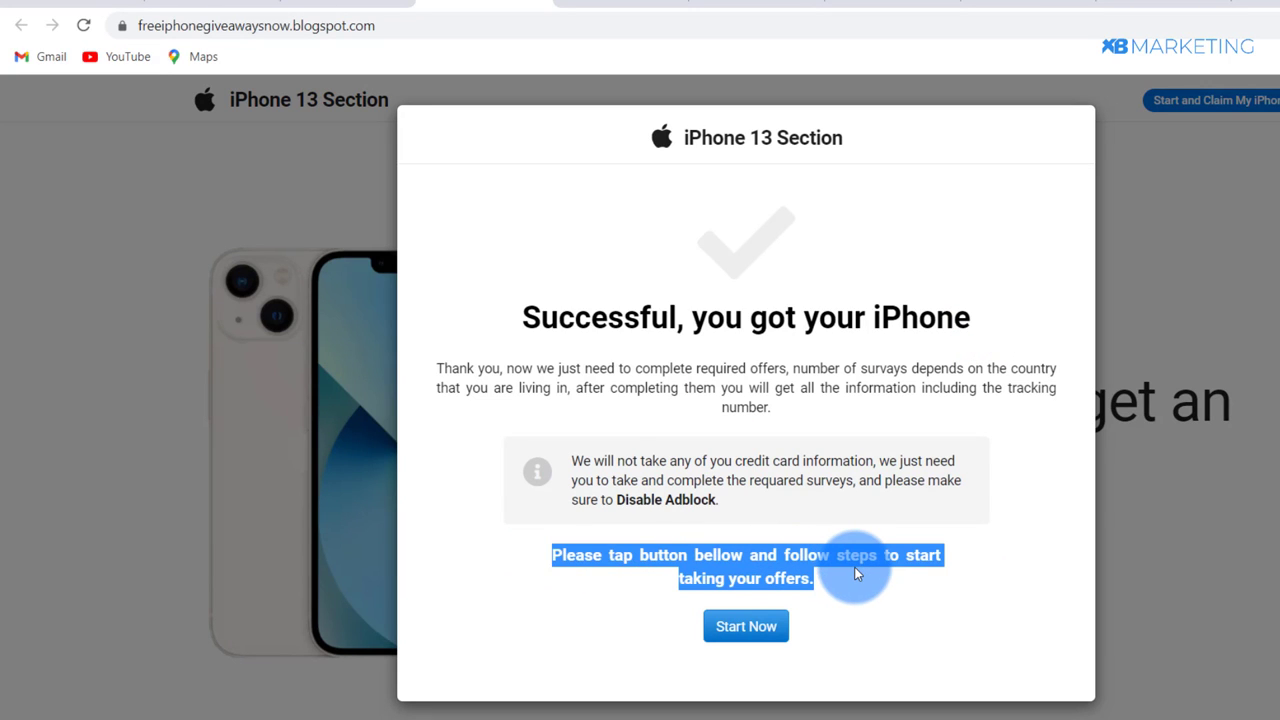
{"action": "left_click", "coordinate": [793, 577]}
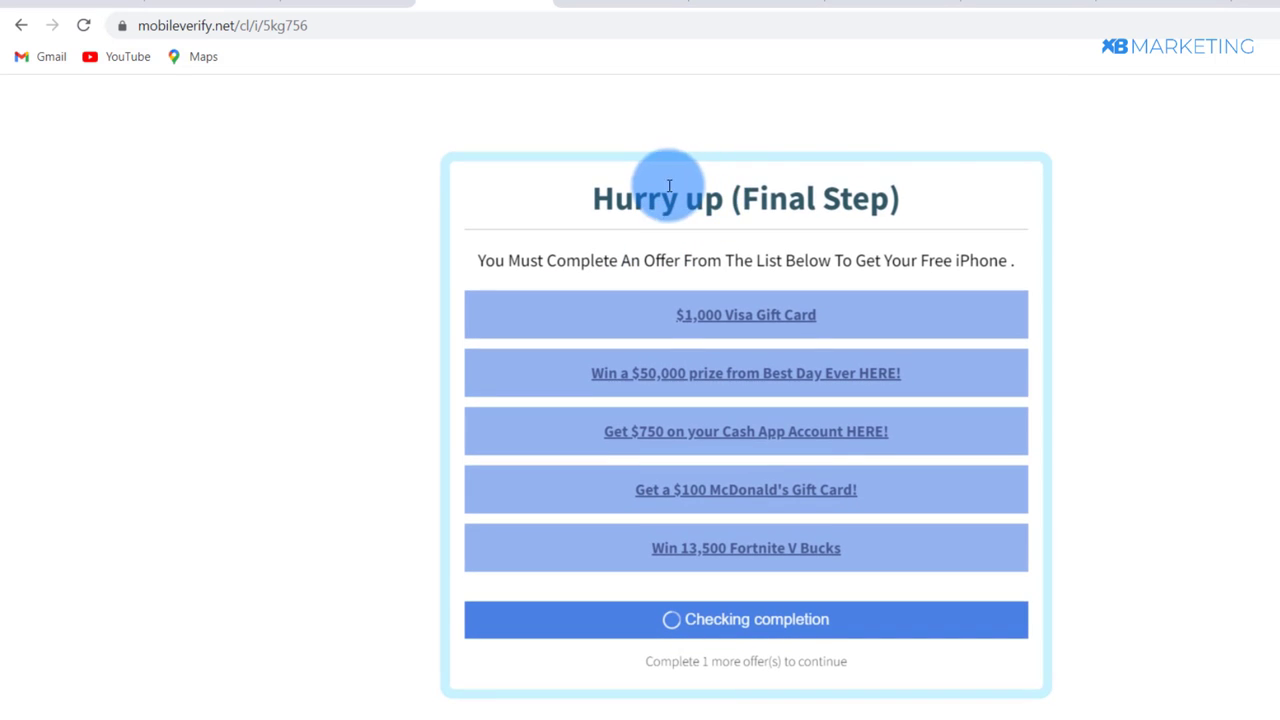
- Examine the final-step offer page's heading, instruction line, web address and note on required offers
{"action": "left_click", "coordinate": [931, 203]}
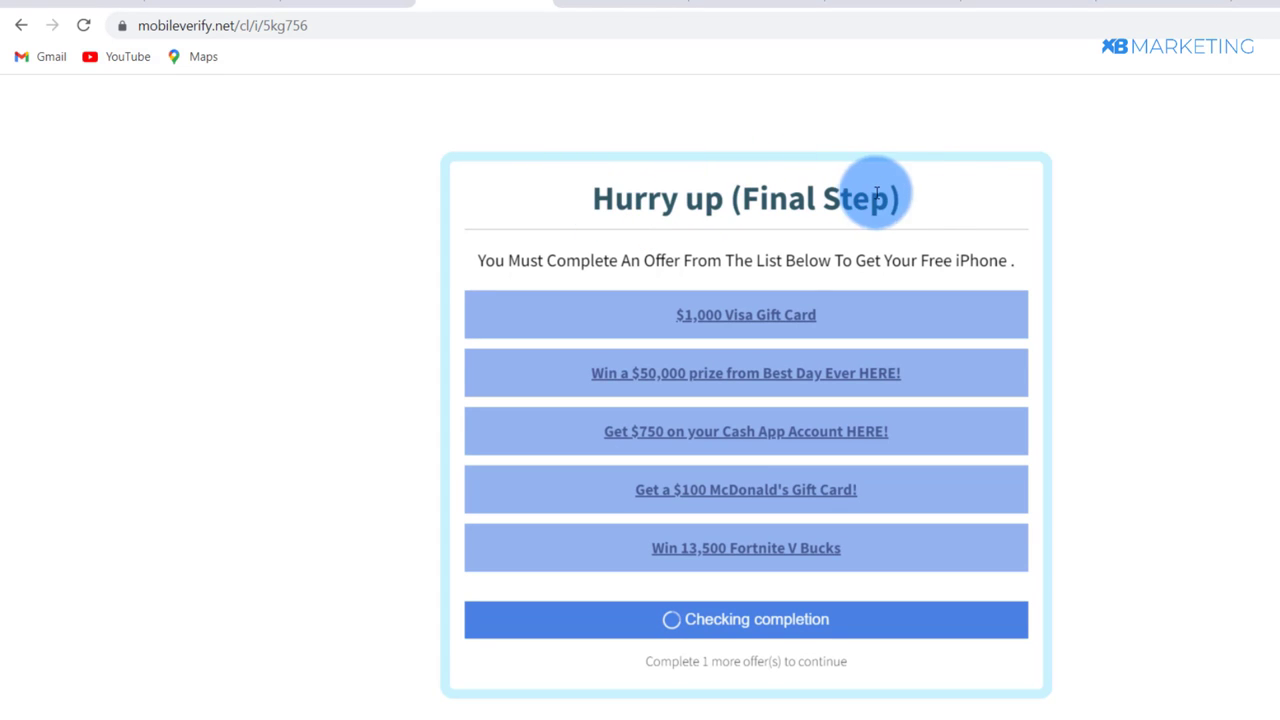
{"action": "left_click_drag", "start_coordinate": [470, 260], "coordinate": [1021, 258]}
{"action": "left_click", "coordinate": [1021, 258]}
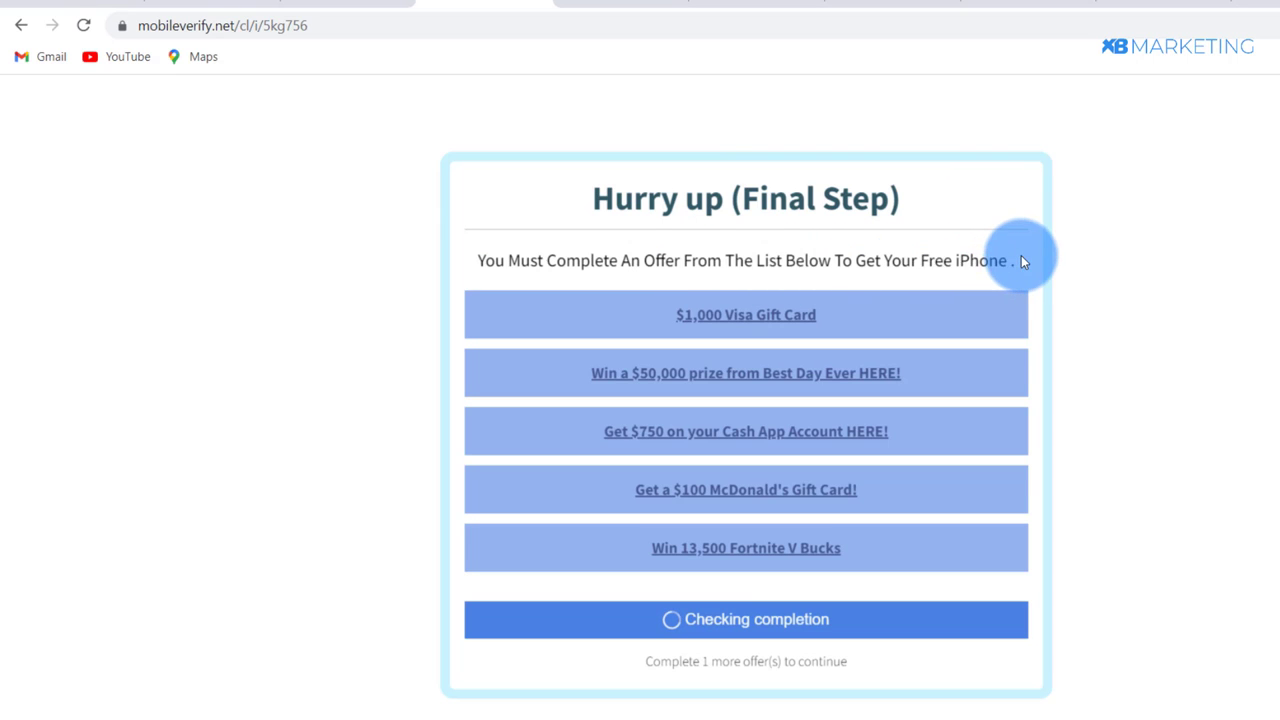
{"action": "left_click", "coordinate": [199, 12]}
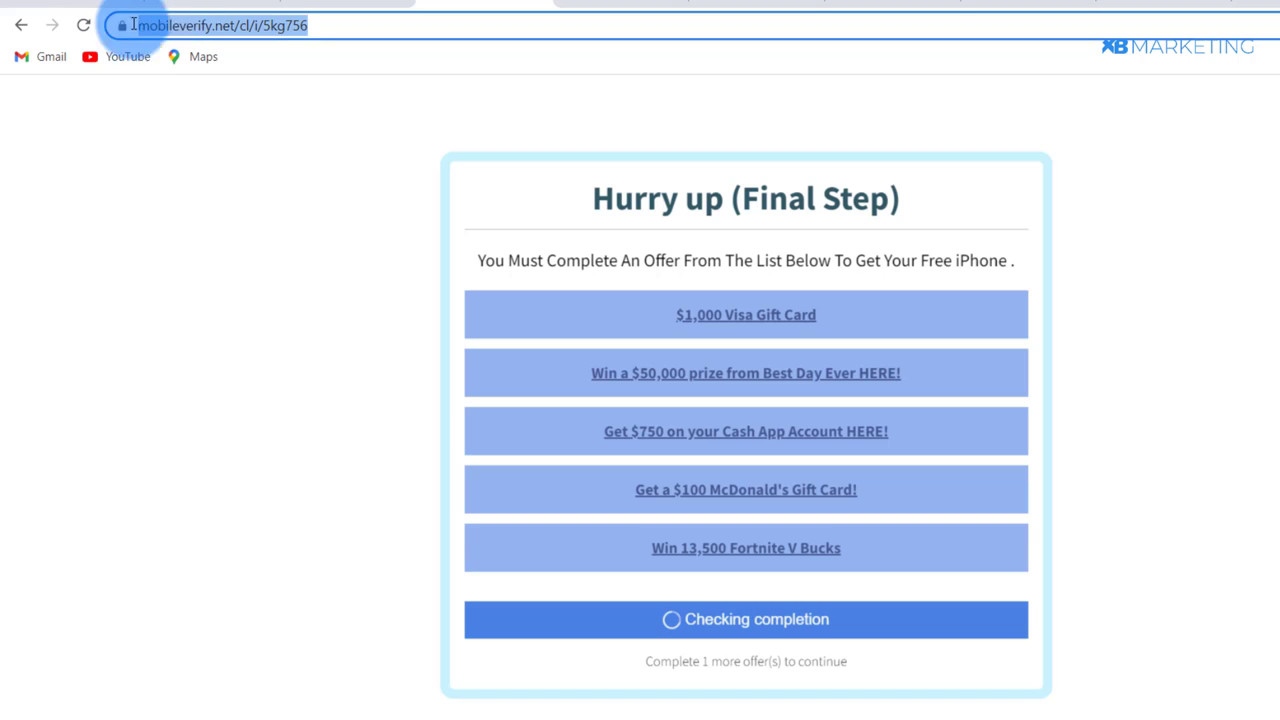
{"action": "left_click", "coordinate": [149, 229]}
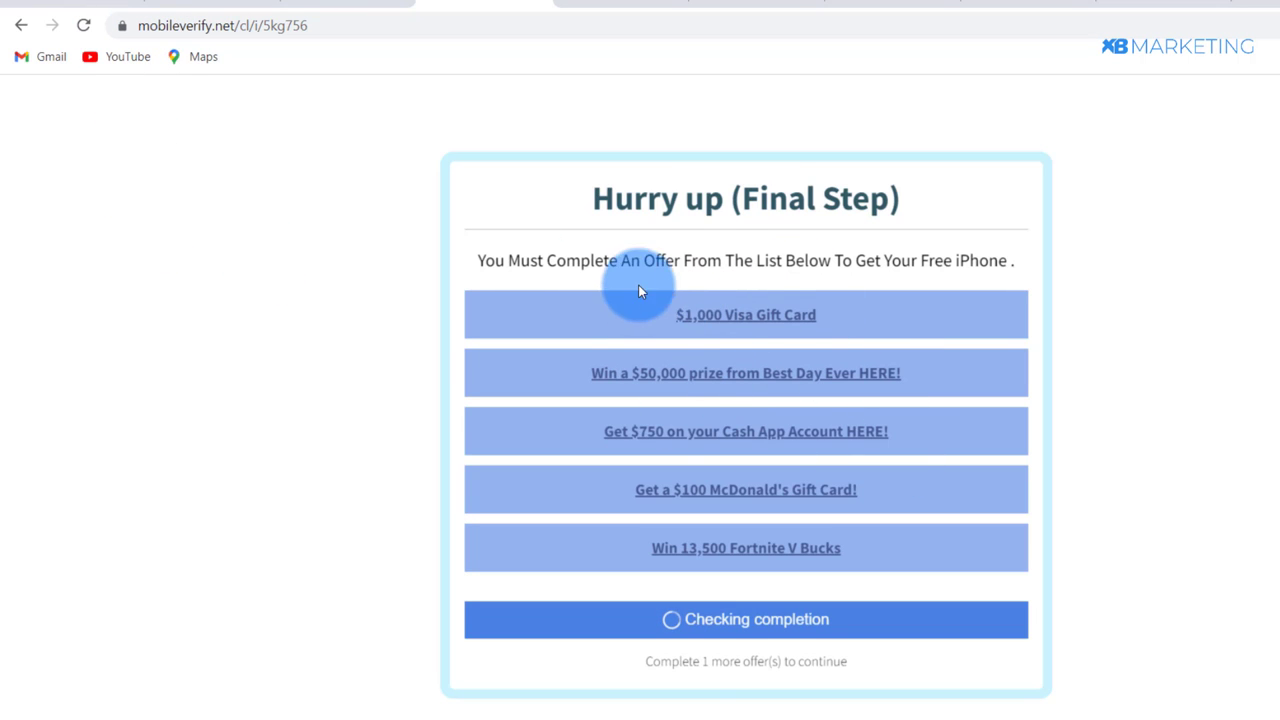
{"action": "double_click", "coordinate": [703, 663]}
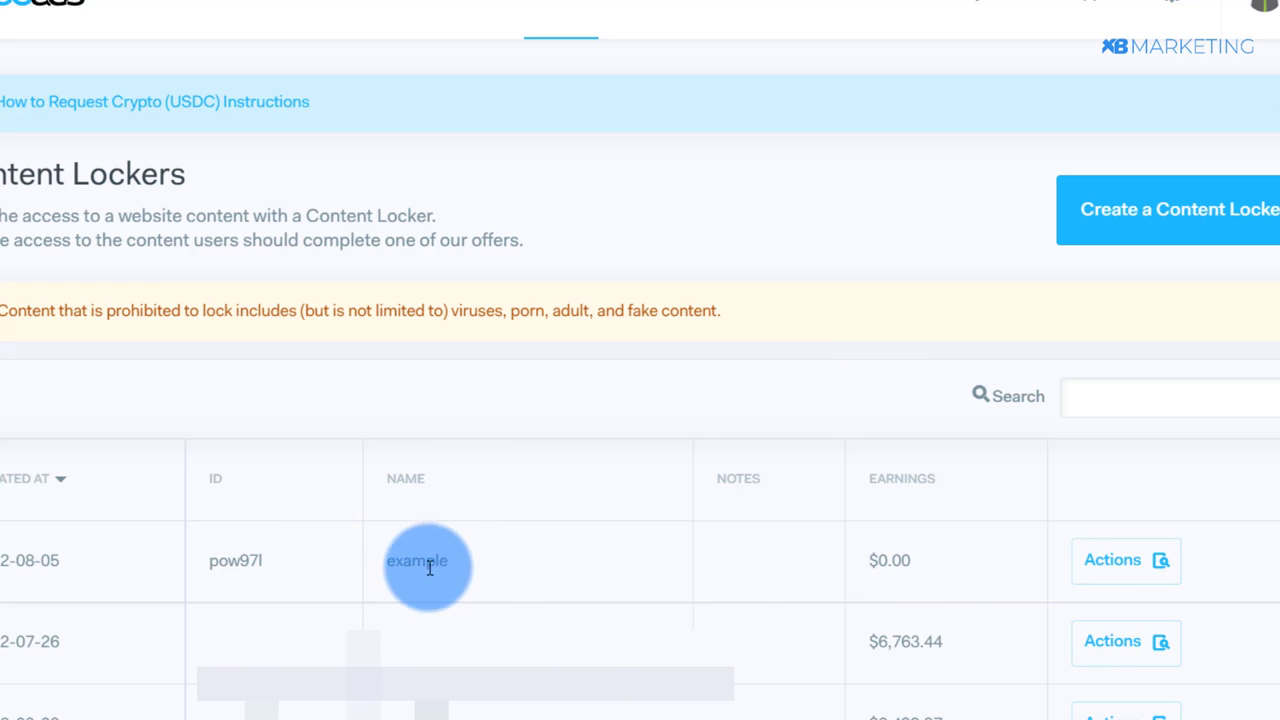
- Switch to the OGAds content lockers, view the actions available for the "example" locker and dismiss them
{"action": "left_click", "coordinate": [1113, 560]}
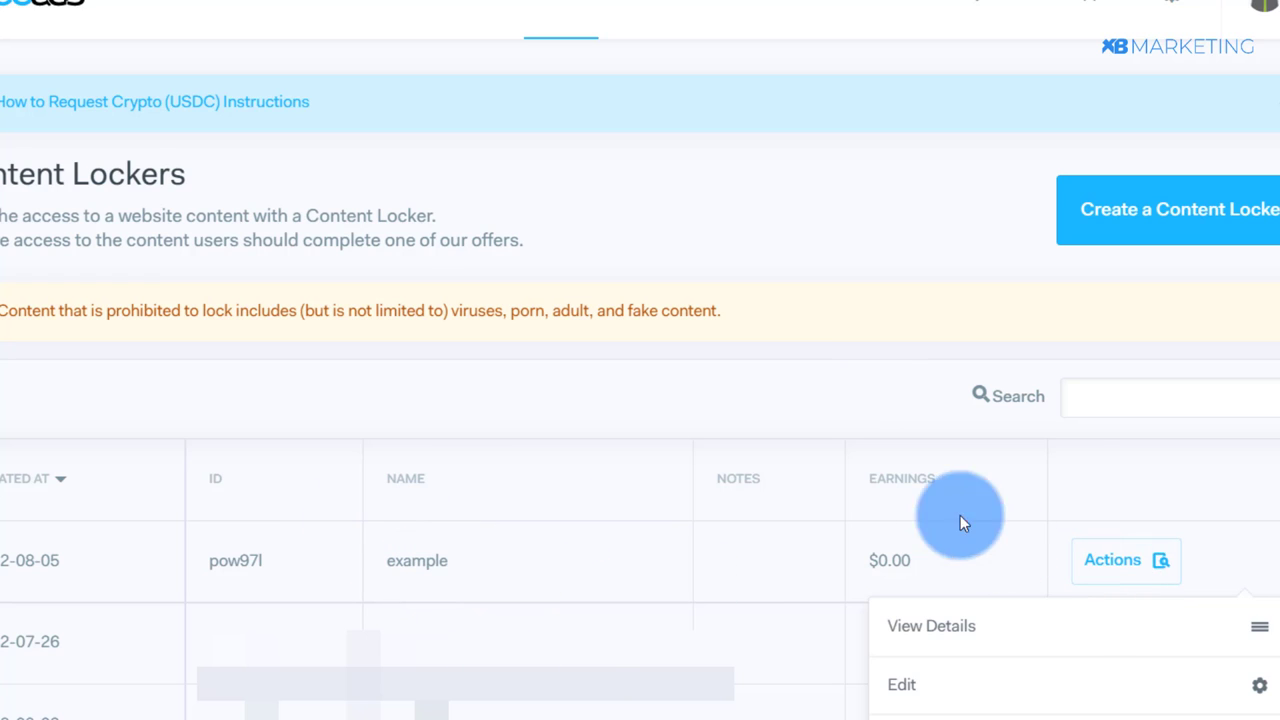
{"action": "left_click", "coordinate": [821, 259]}
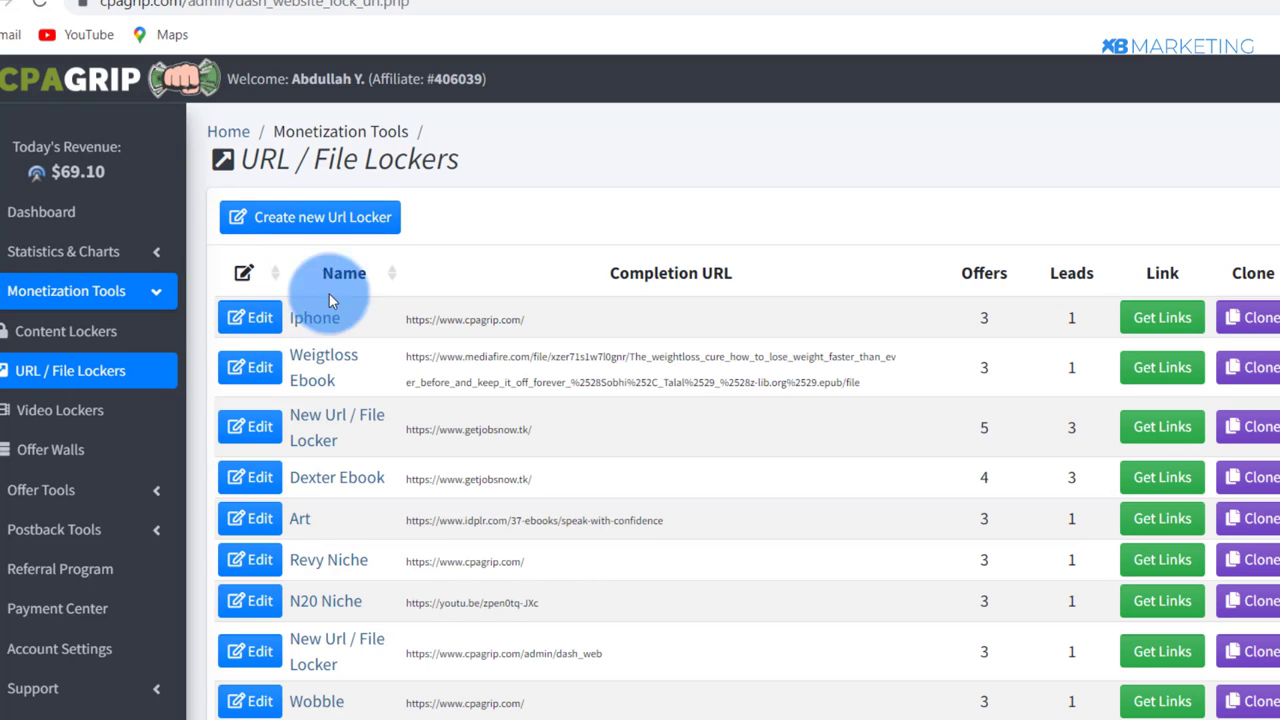
{"action": "left_click", "coordinate": [306, 221]}
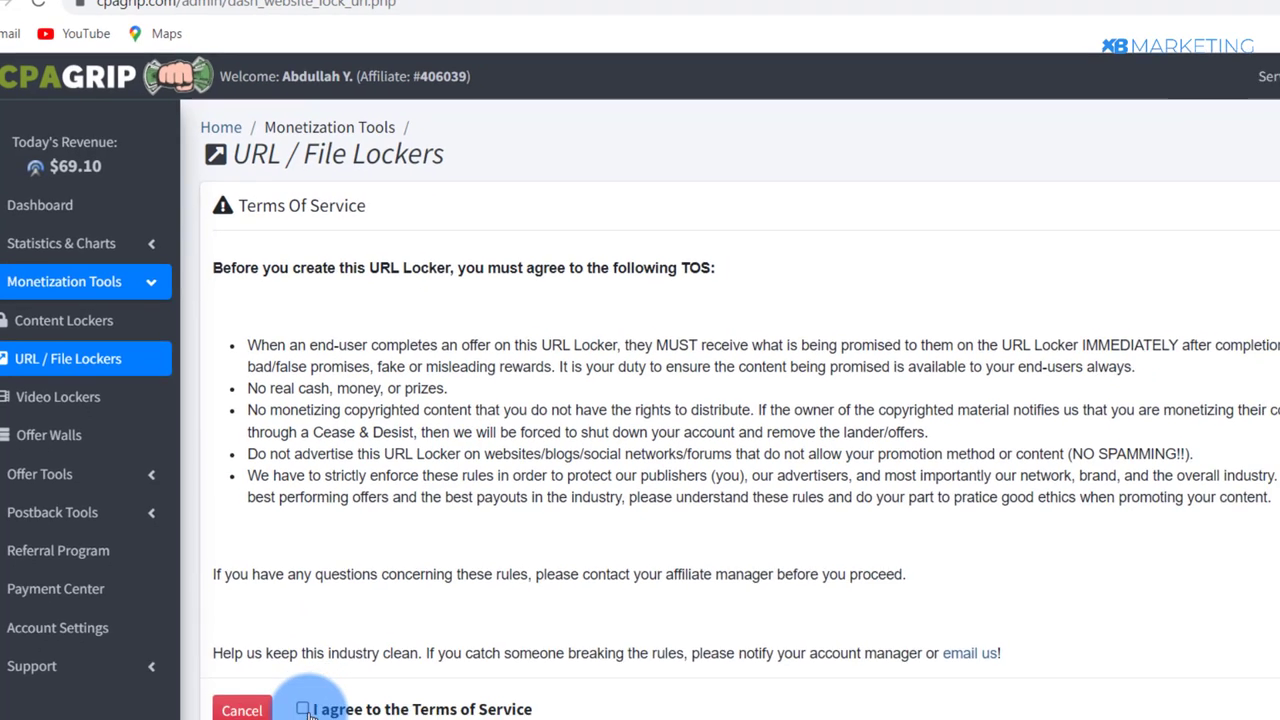
{"action": "left_click", "coordinate": [286, 671]}
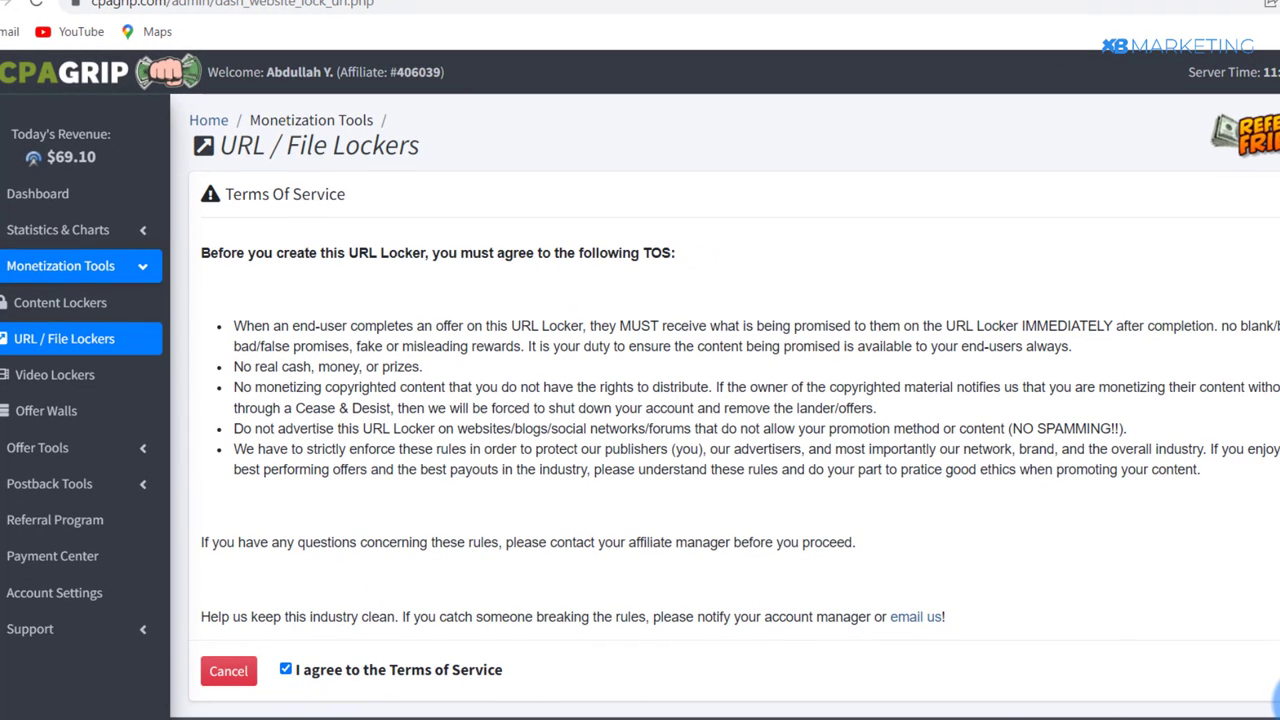
{"action": "left_click", "coordinate": [226, 670]}
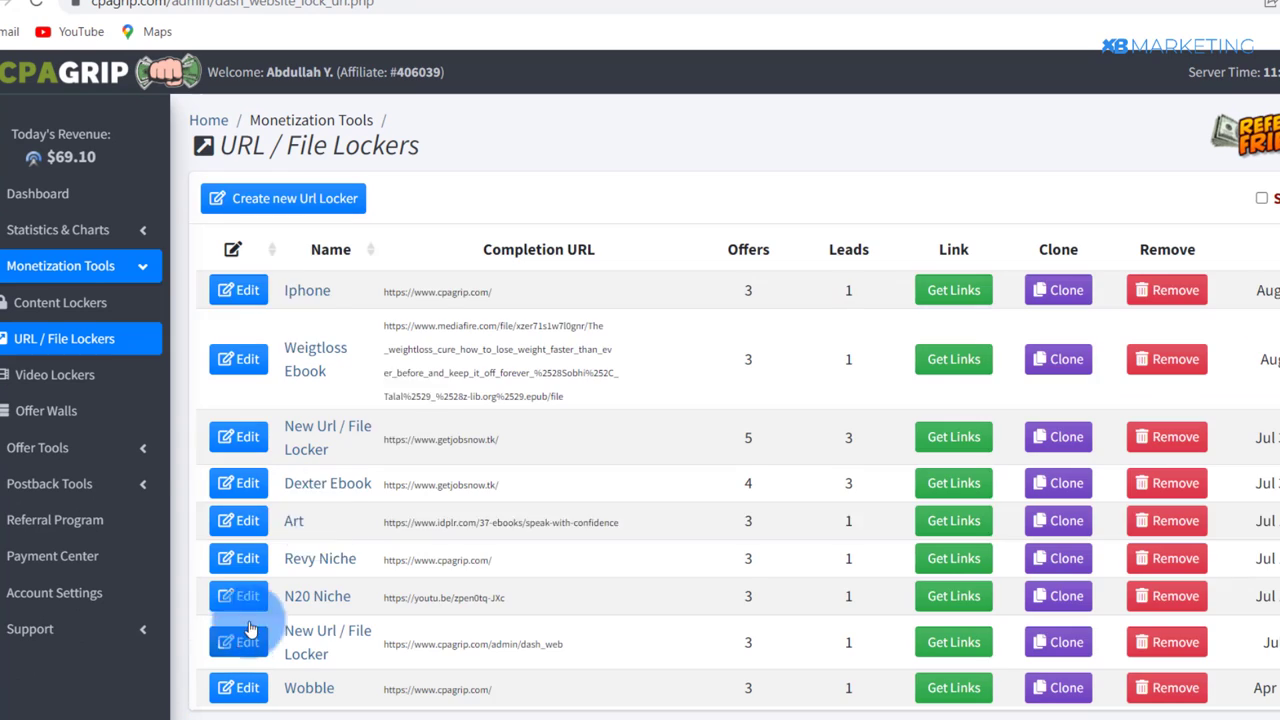
- Open the Iphone URL locker in the CPAGrip editor and examine its general settings and header text
{"action": "left_click", "coordinate": [237, 290]}
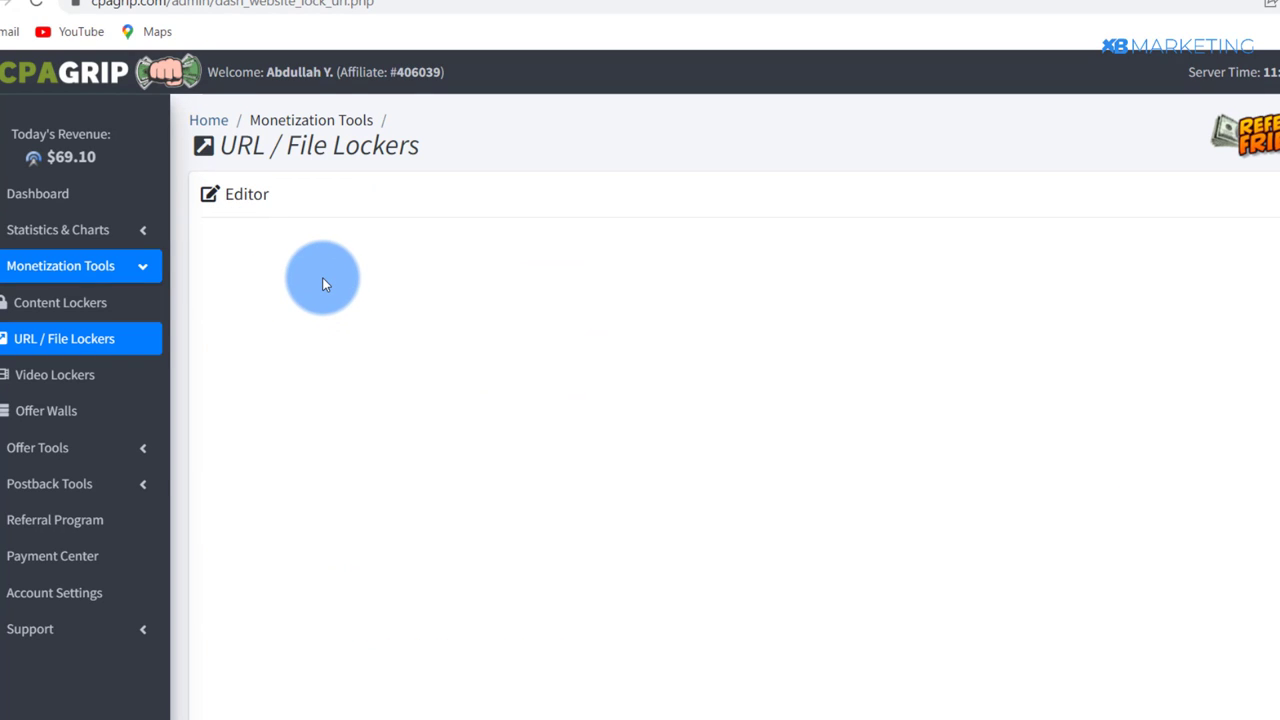
{"action": "scroll", "coordinate": [1000, 330], "scroll_direction": "down", "scroll_amount": 1}
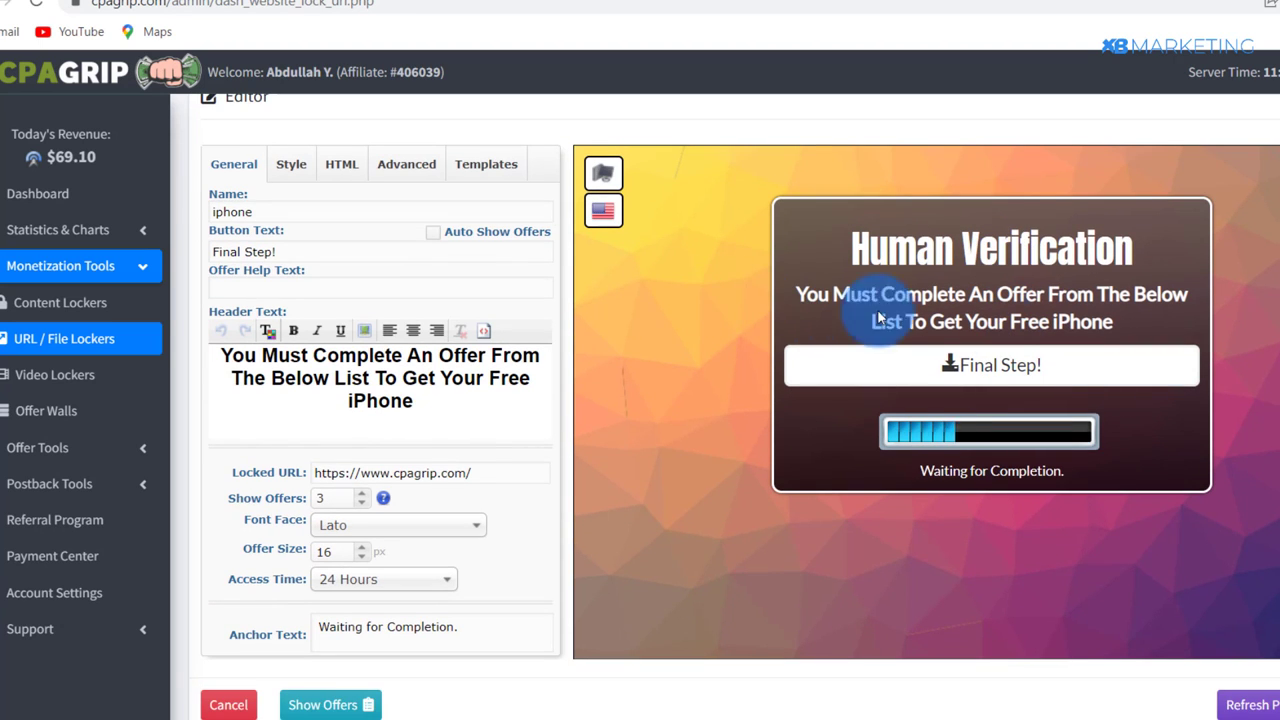
{"action": "scroll", "coordinate": [1000, 325], "scroll_direction": "up", "scroll_amount": 1}
{"action": "left_click_drag", "start_coordinate": [449, 491], "coordinate": [170, 430]}
{"action": "left_click", "coordinate": [262, 465]}
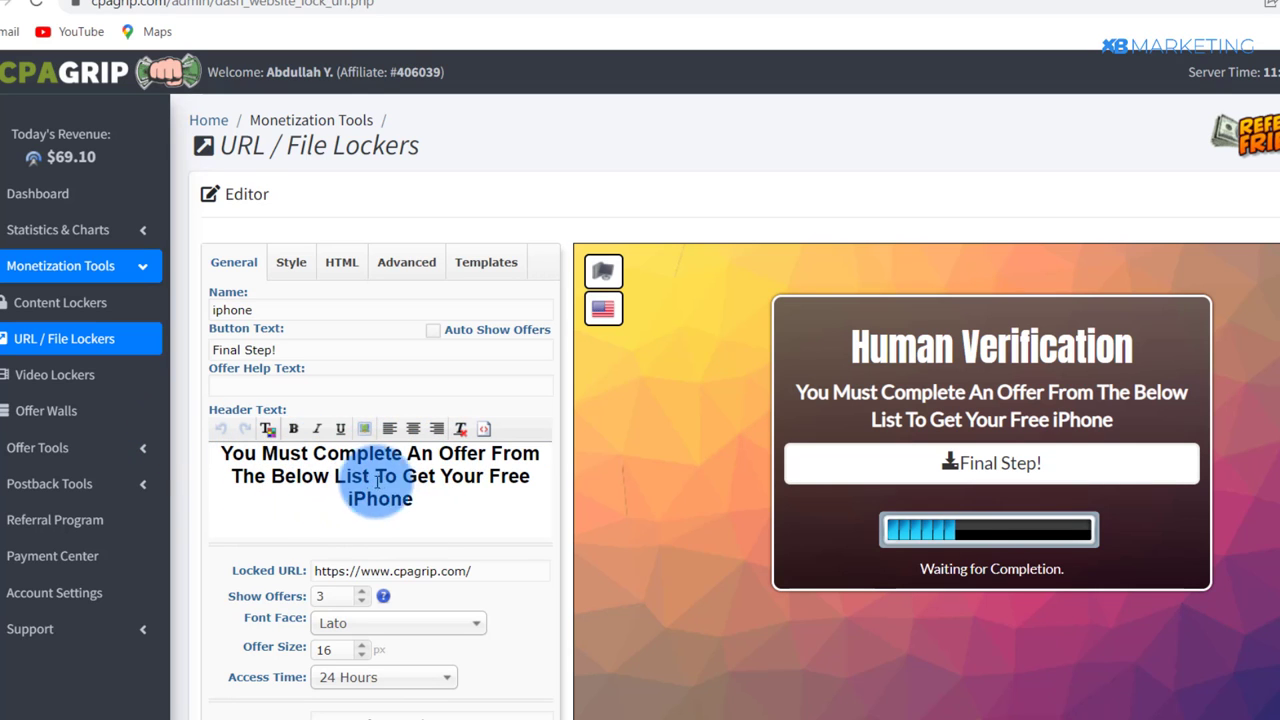
- Review the locker's style settings, no-offers action choices and templates, and return to its general settings
{"action": "left_click", "coordinate": [291, 262]}
{"action": "left_click", "coordinate": [405, 263]}
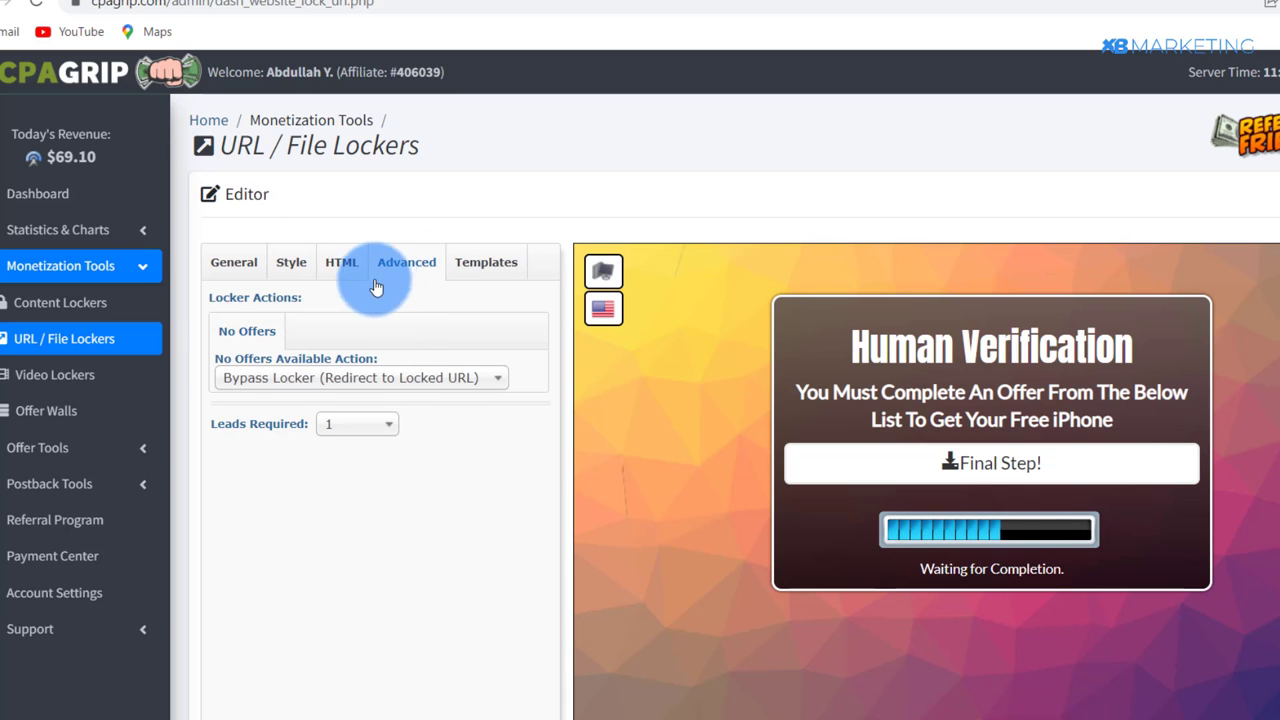
{"action": "left_click", "coordinate": [388, 378]}
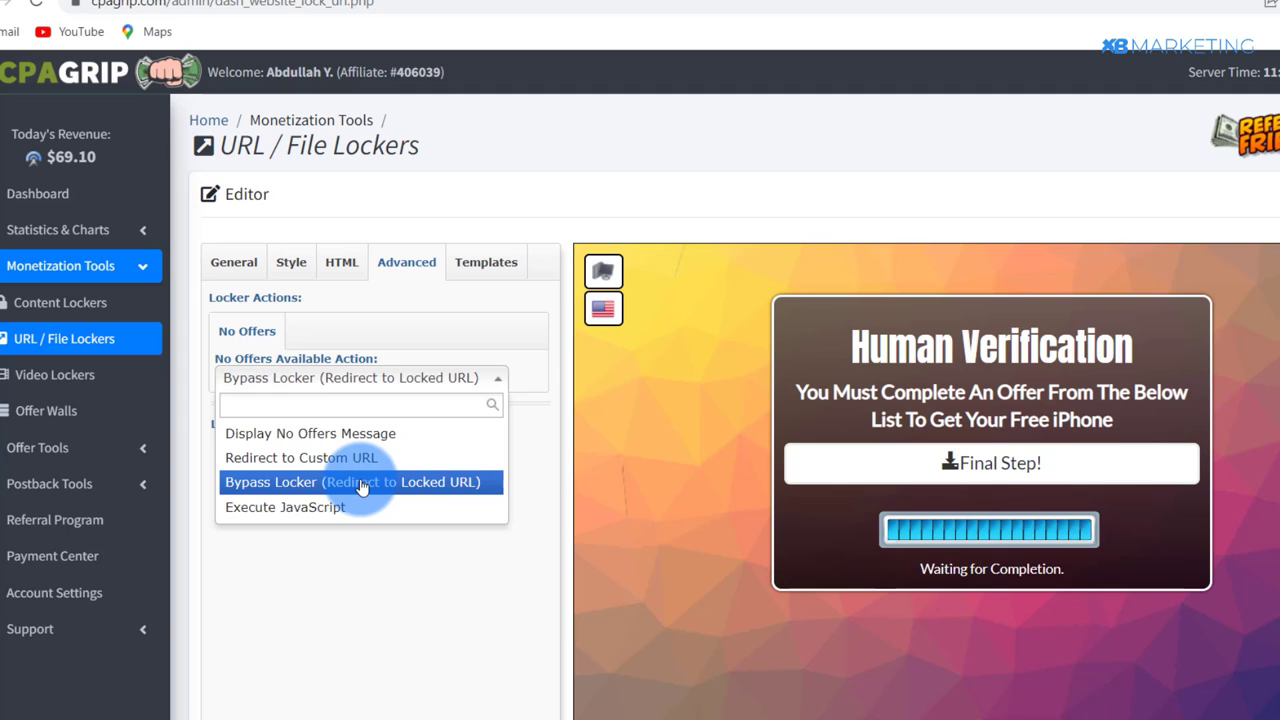
{"action": "left_click", "coordinate": [337, 540]}
{"action": "left_click", "coordinate": [483, 261]}
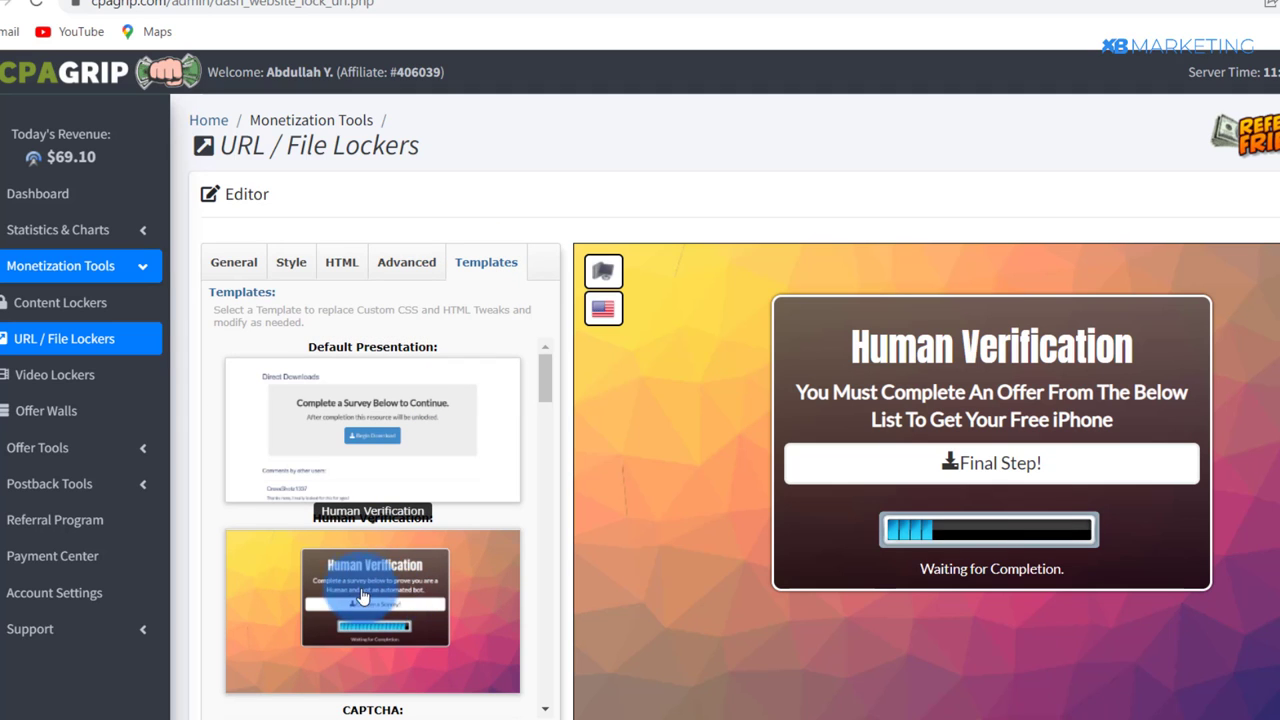
{"action": "left_click", "coordinate": [230, 261]}
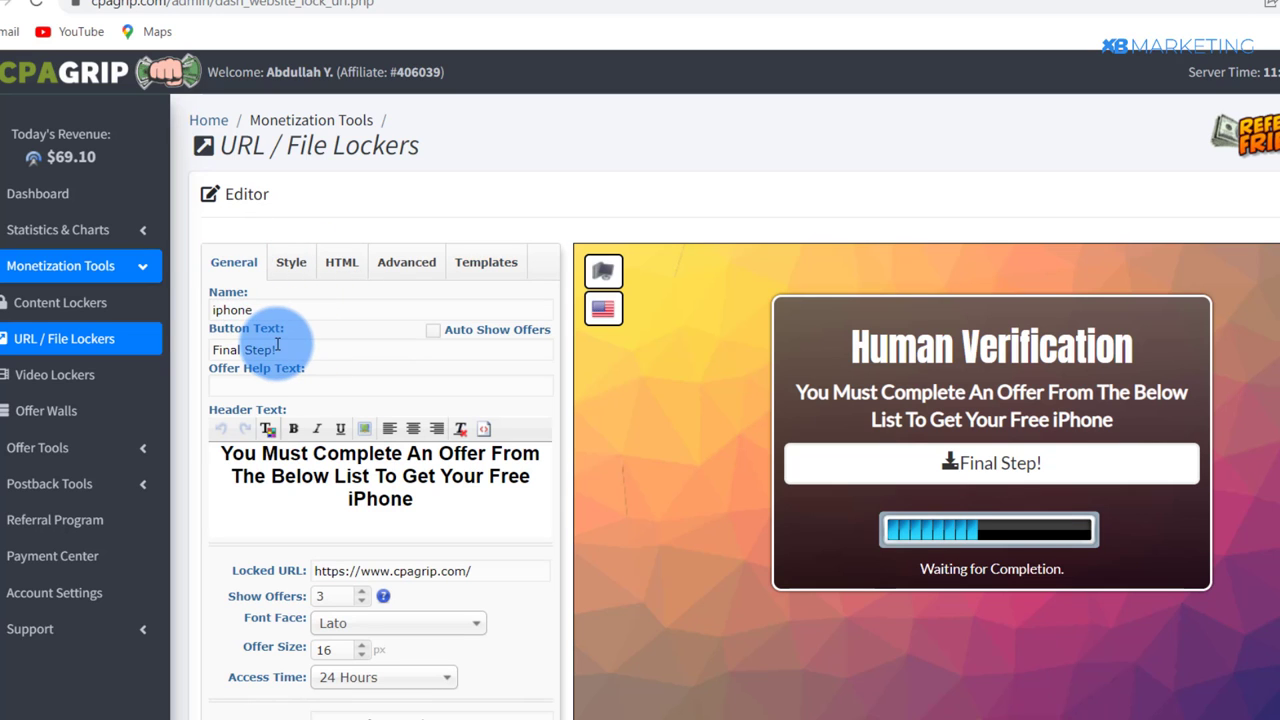
- Reveal the offers in the Iphone locker's preview and review its list of managed offers and the offer priority setting
{"action": "left_click_drag", "start_coordinate": [272, 349], "coordinate": [958, 536]}
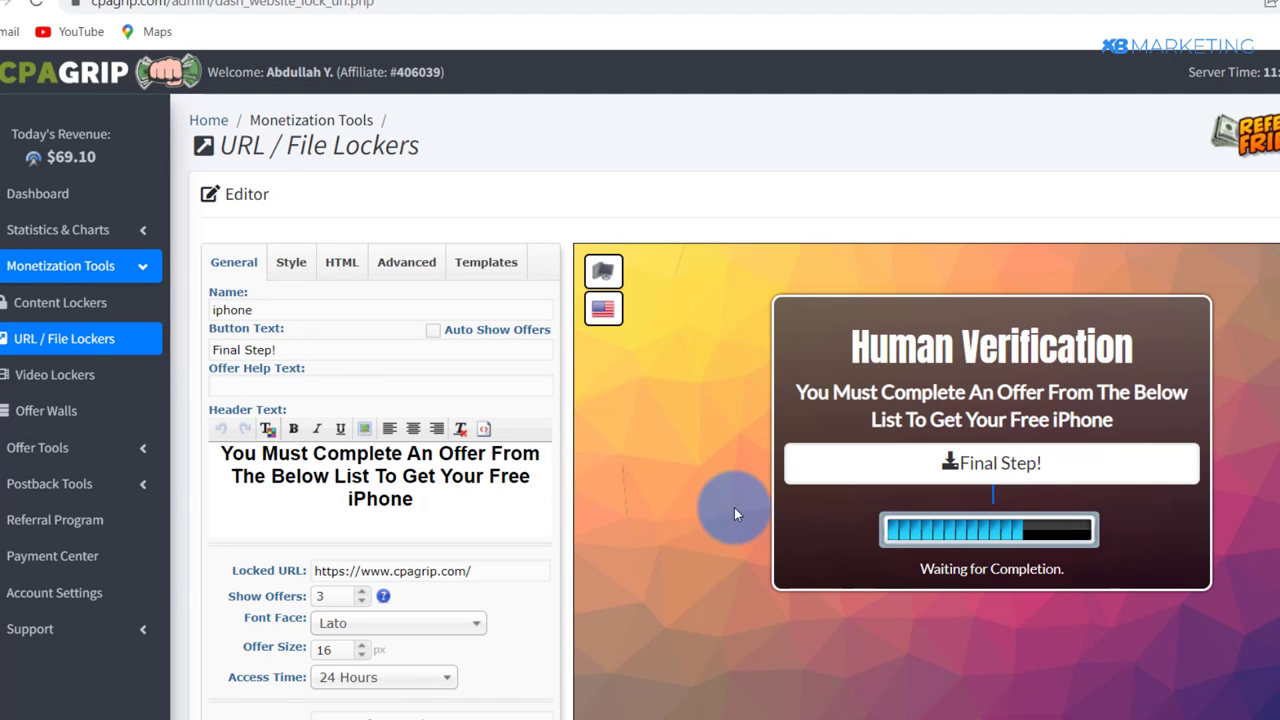
{"action": "left_click", "coordinate": [1010, 490]}
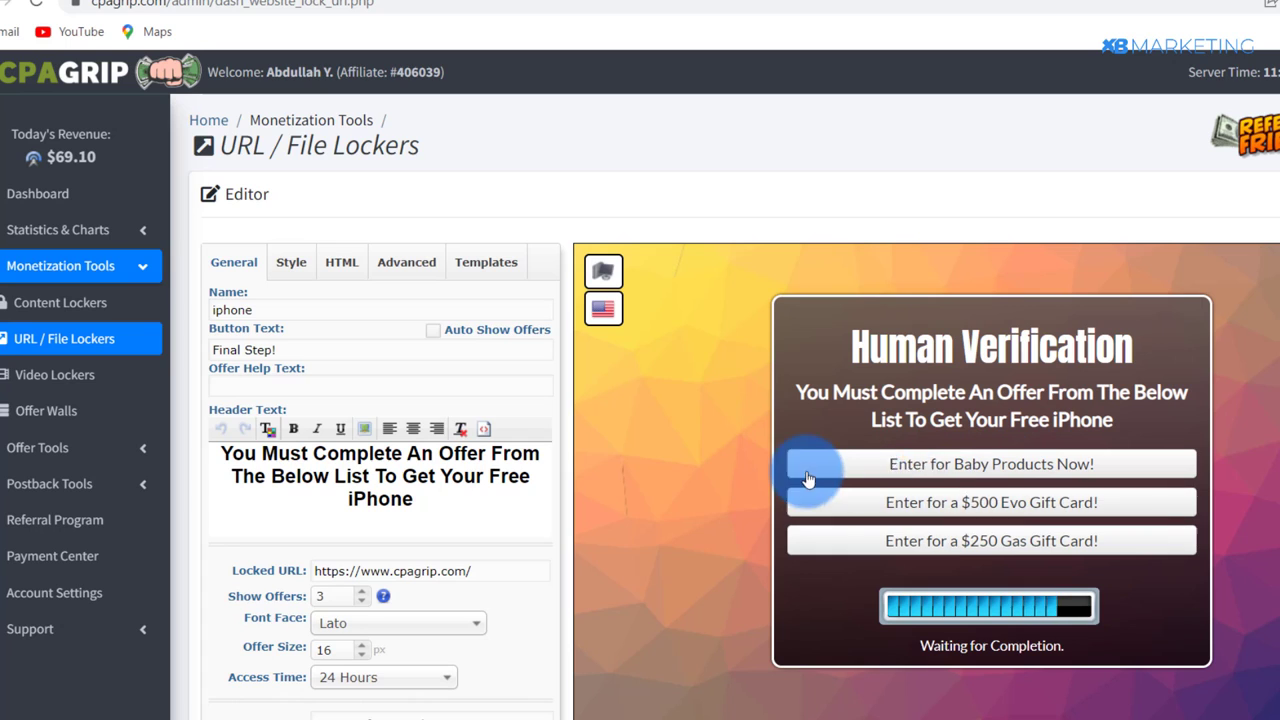
{"action": "scroll", "coordinate": [740, 470], "scroll_direction": "down", "scroll_amount": 1}
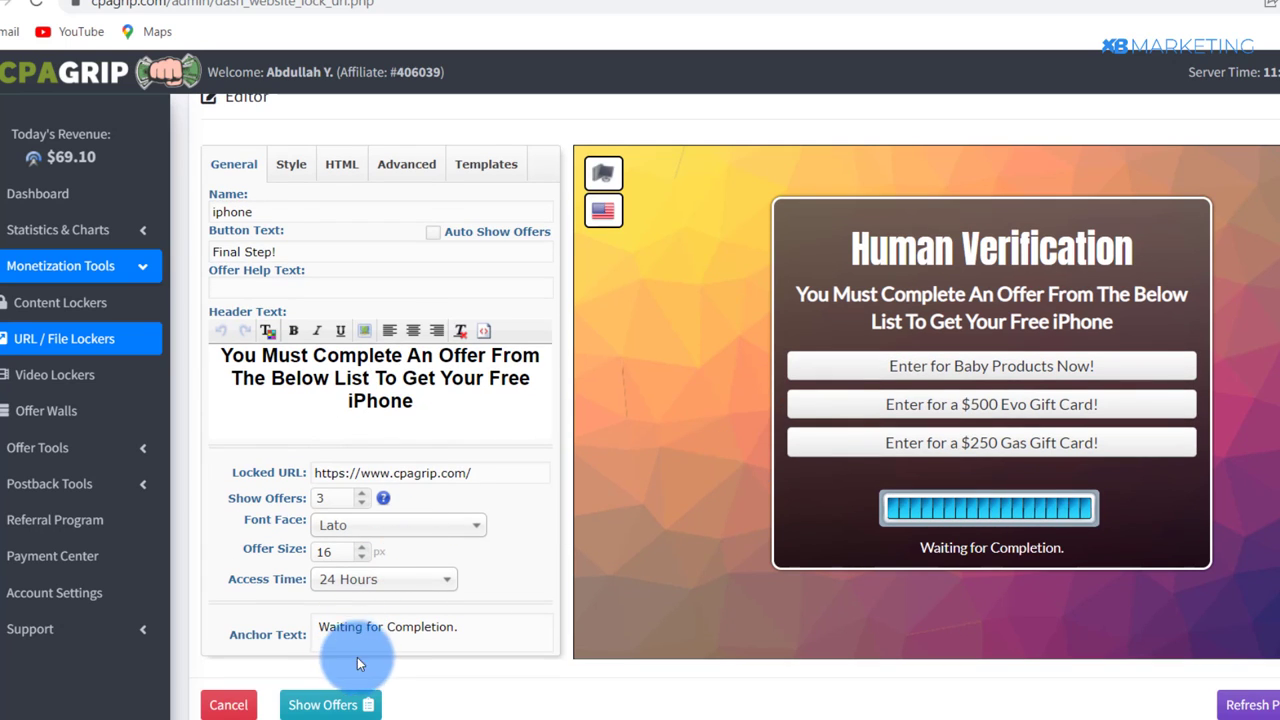
{"action": "left_click", "coordinate": [340, 706]}
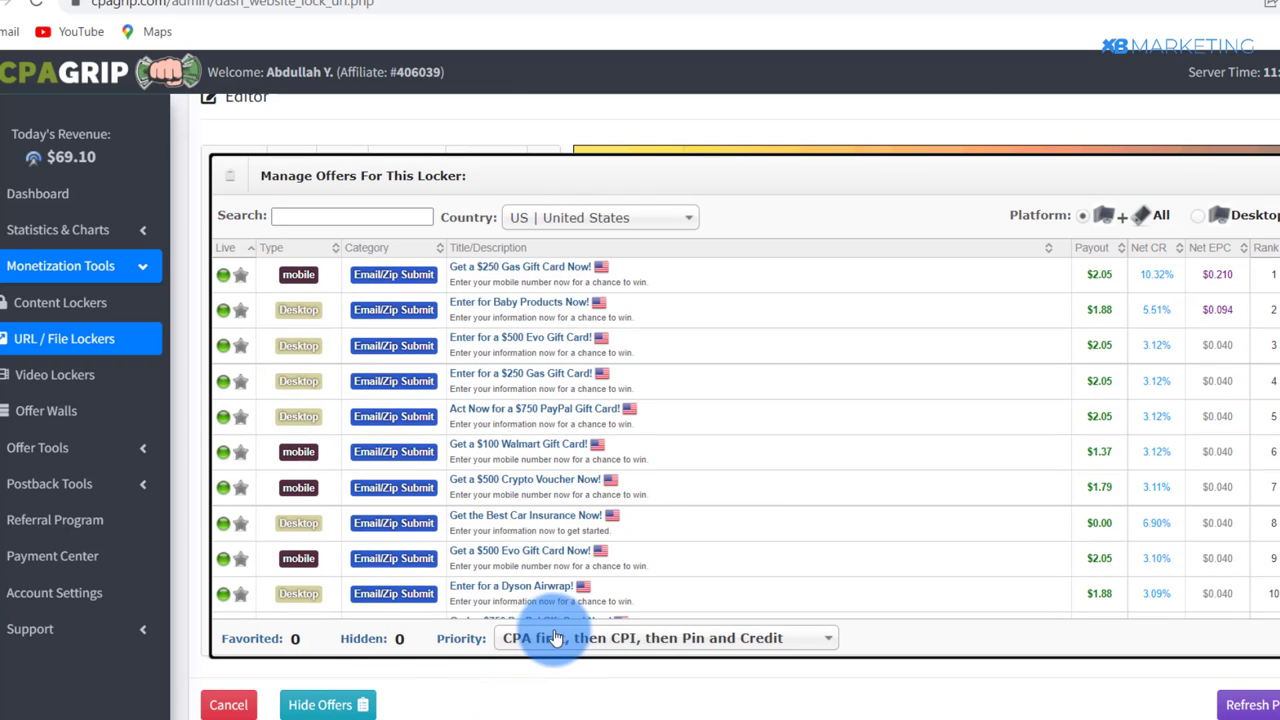
{"action": "left_click", "coordinate": [556, 639]}
{"action": "scroll", "coordinate": [530, 620], "scroll_direction": "down", "scroll_amount": 1}
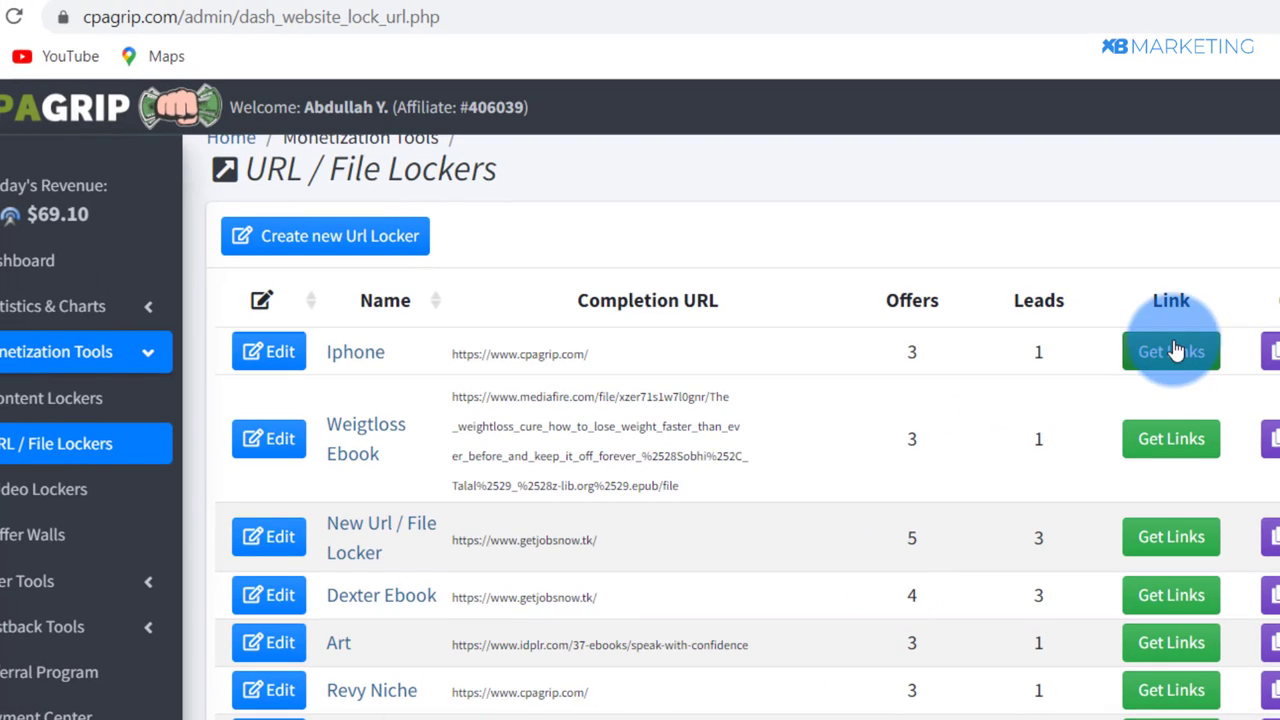
- Generate the Iphone locker's link with the filetrbute.com domain and copy it
{"action": "left_click", "coordinate": [1176, 350]}
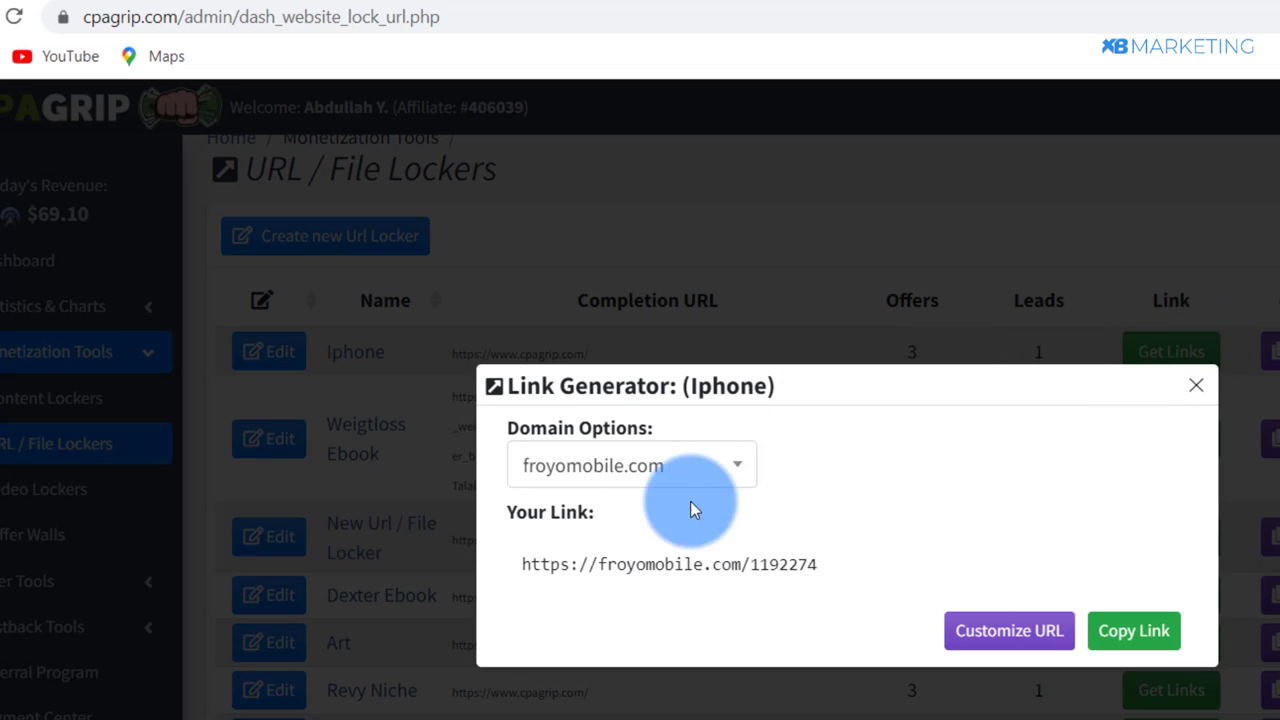
{"action": "left_click", "coordinate": [682, 478]}
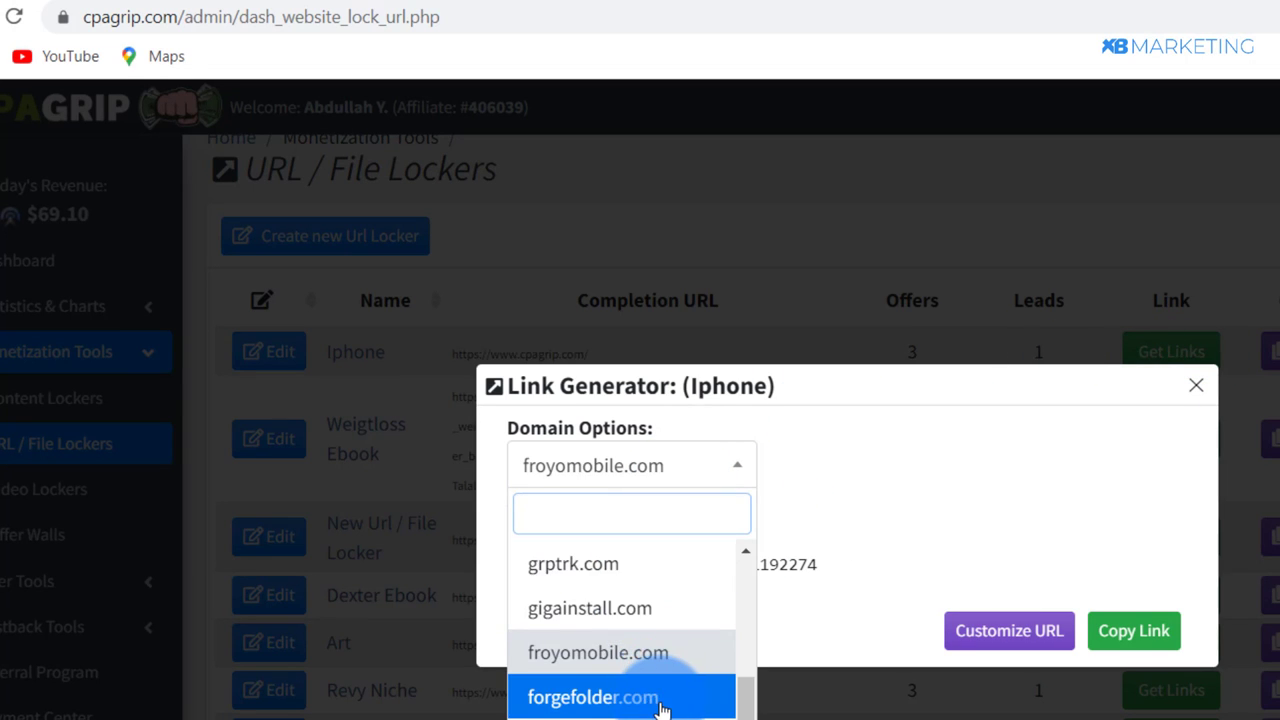
{"action": "scroll", "coordinate": [660, 708], "scroll_direction": "down", "scroll_amount": 3}
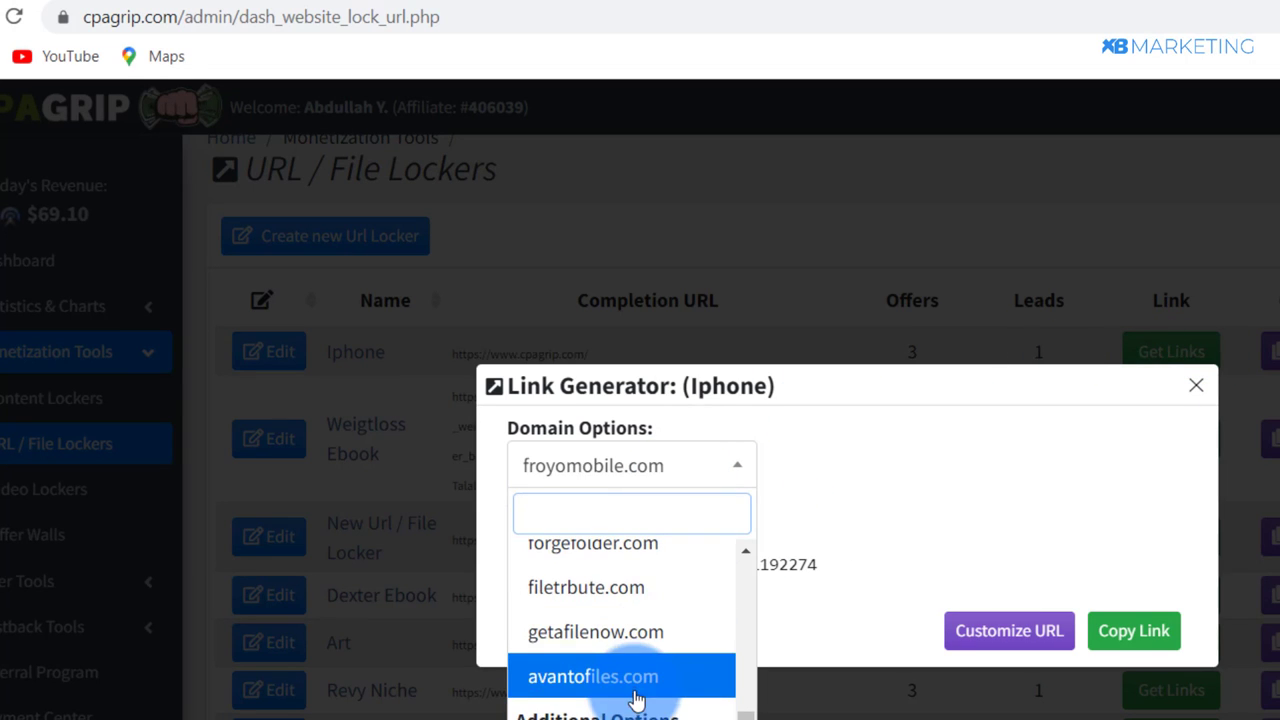
{"action": "left_click", "coordinate": [614, 597]}
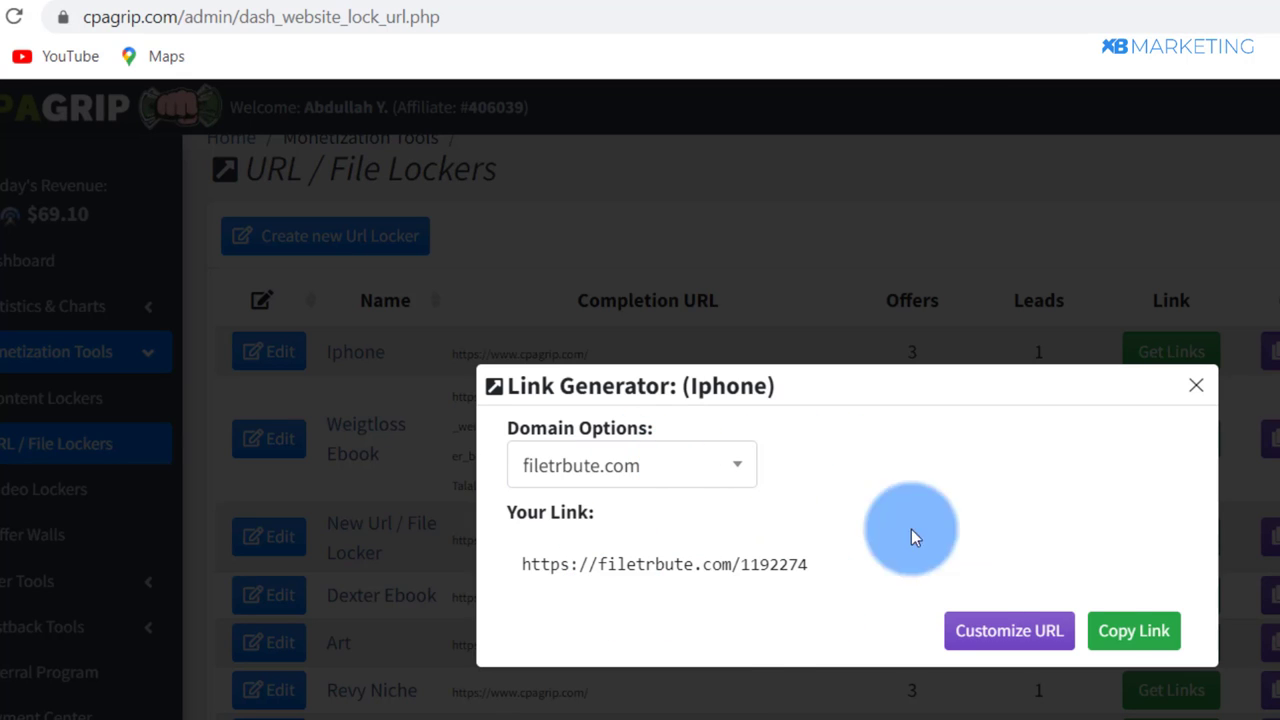
{"action": "left_click", "coordinate": [1160, 628]}
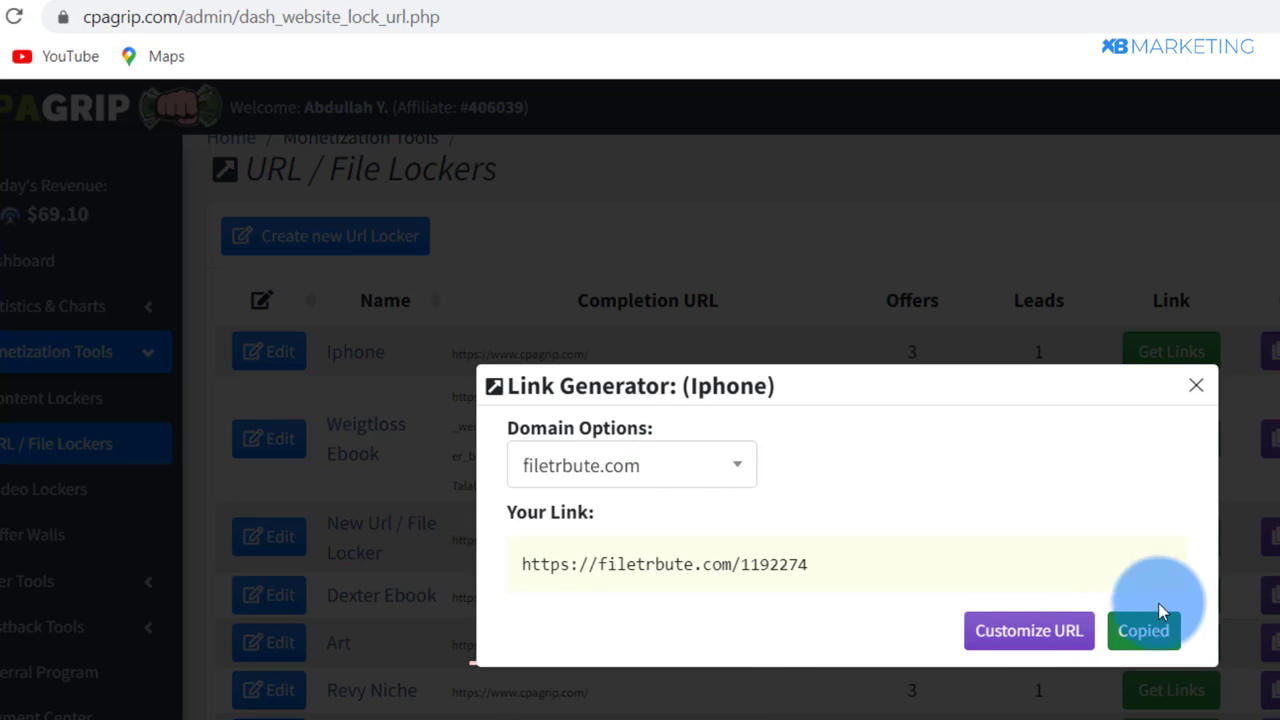
- Open the copied locker link in a new tab, examine its instruction text and reveal the offers behind Final Step!
{"action": "key", "text": "ctrl+t"}
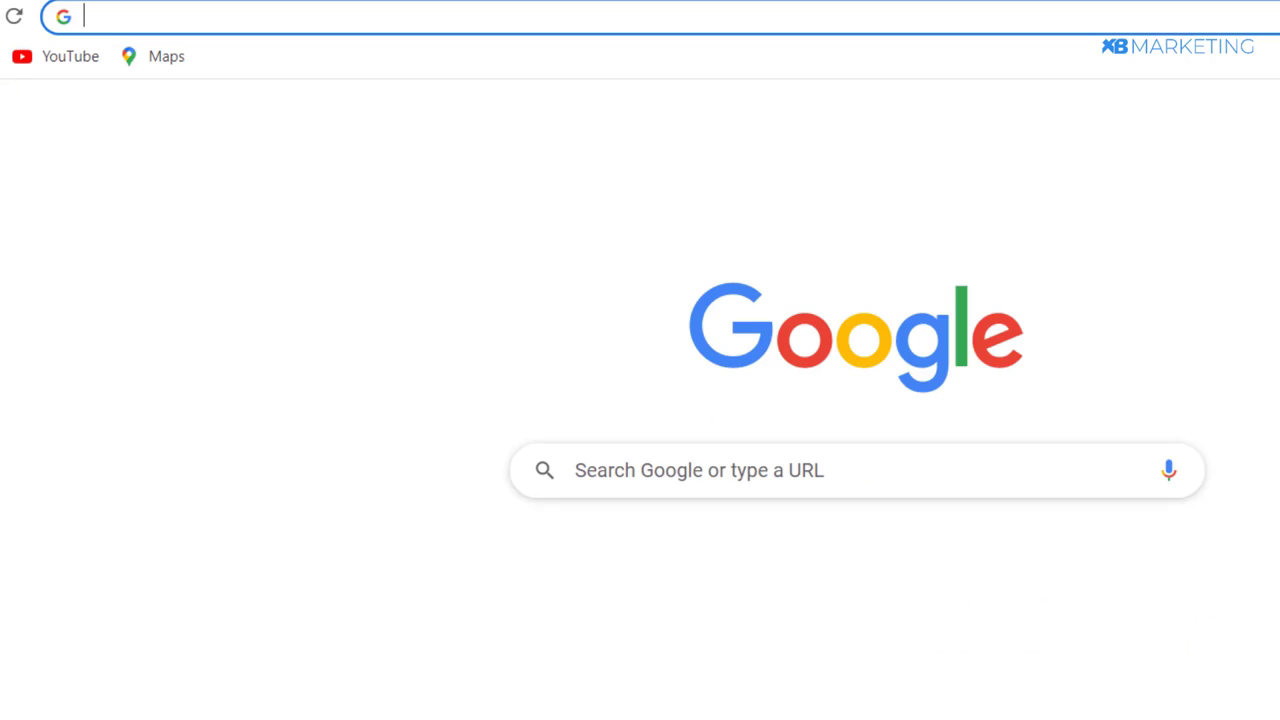
{"action": "key", "text": "ctrl+v"}
{"action": "key", "text": "Return"}
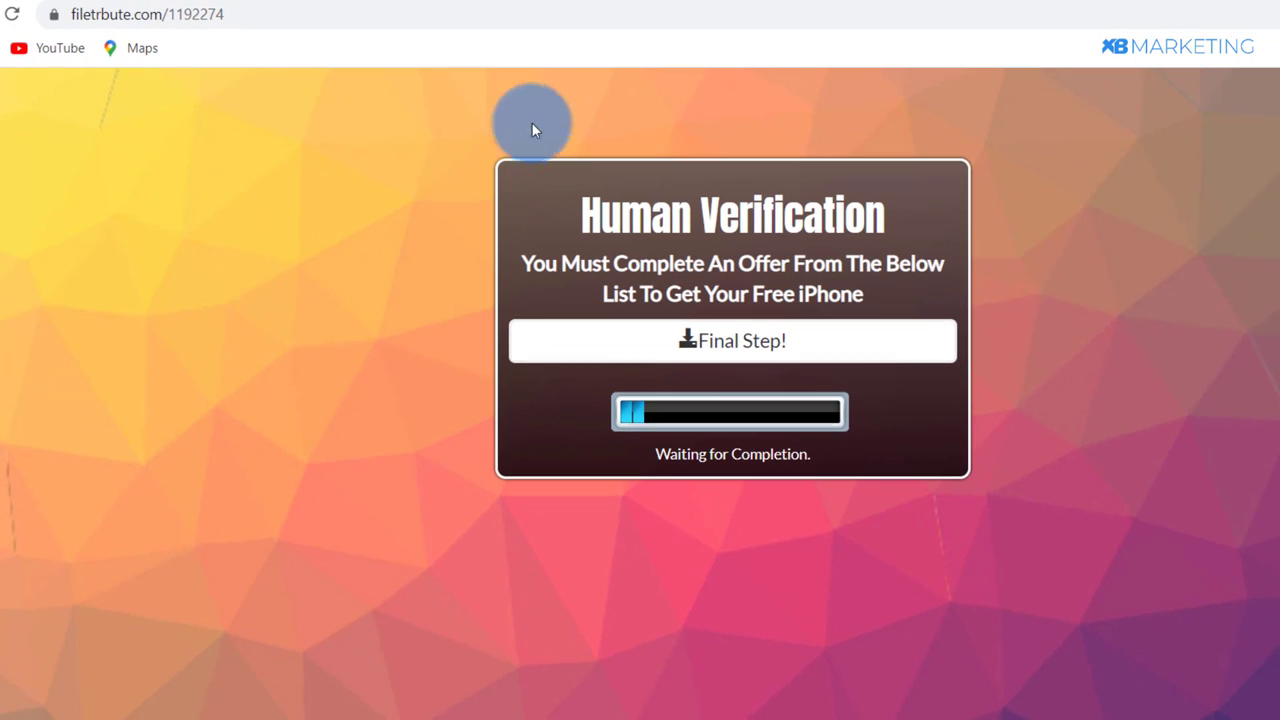
{"action": "left_click_drag", "start_coordinate": [1097, 252], "coordinate": [1150, 273]}
{"action": "left_click_drag", "start_coordinate": [524, 263], "coordinate": [897, 289]}
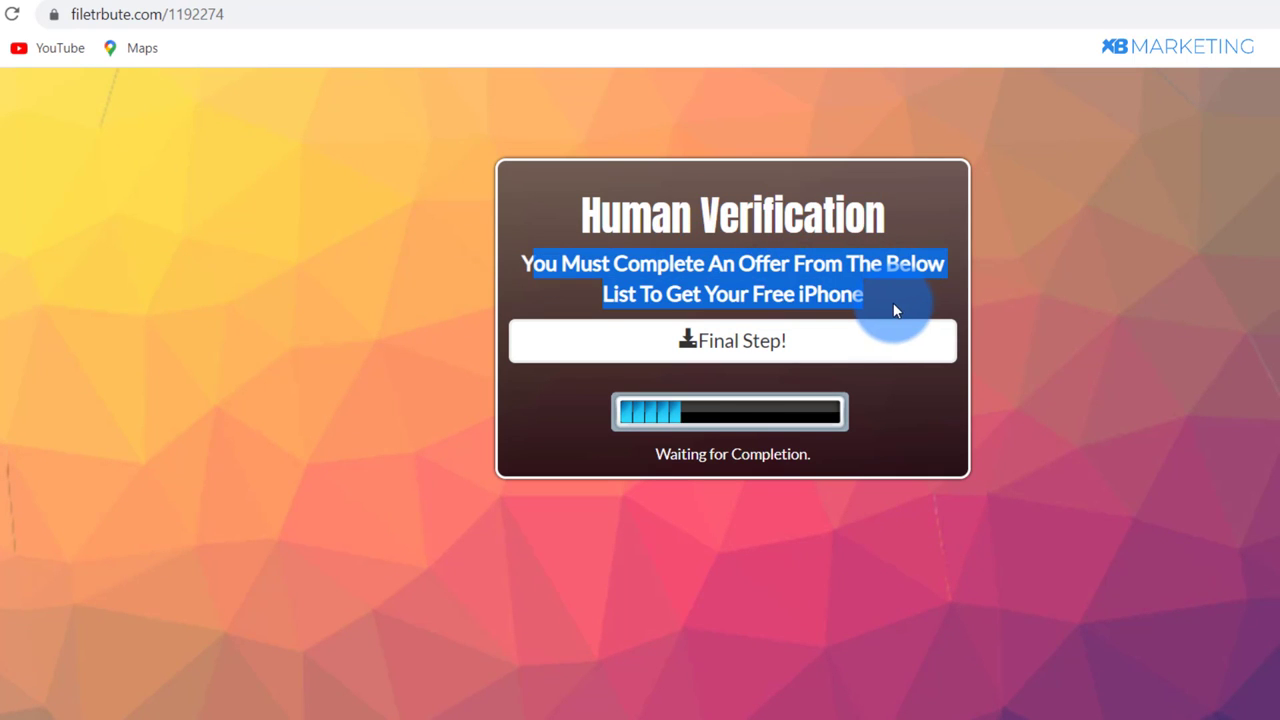
{"action": "left_click", "coordinate": [893, 305]}
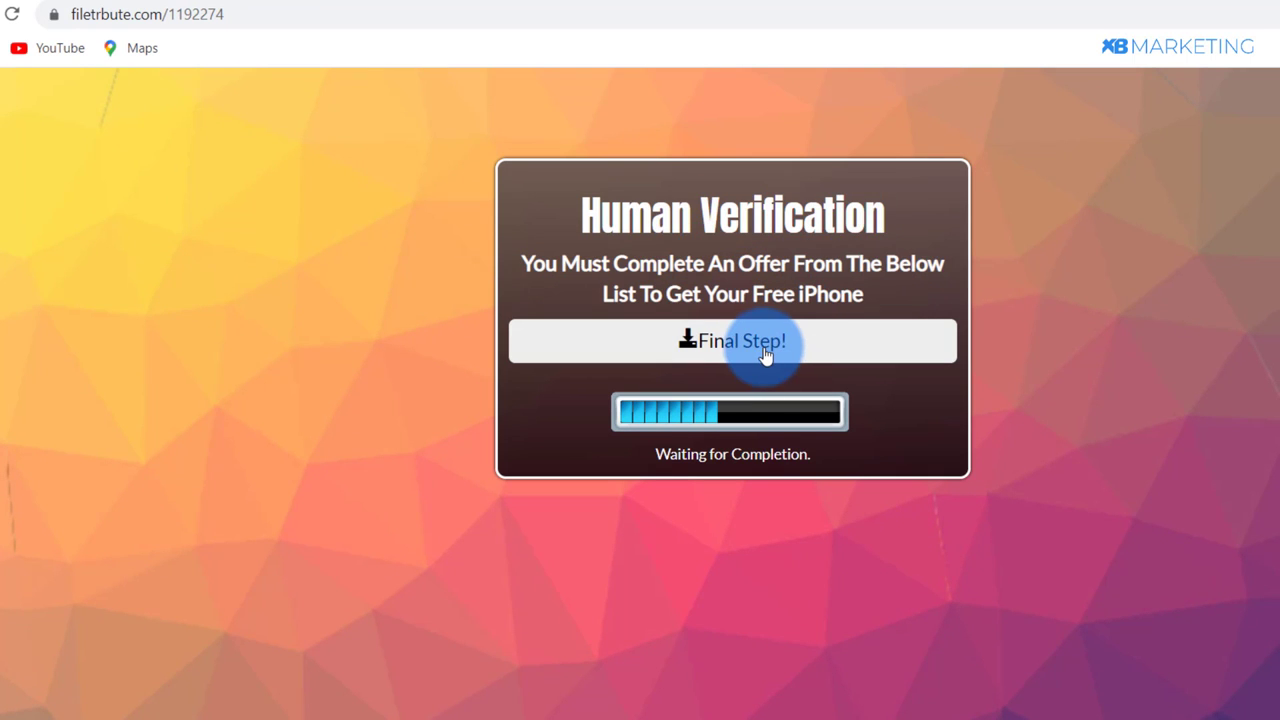
{"action": "left_click", "coordinate": [700, 341]}
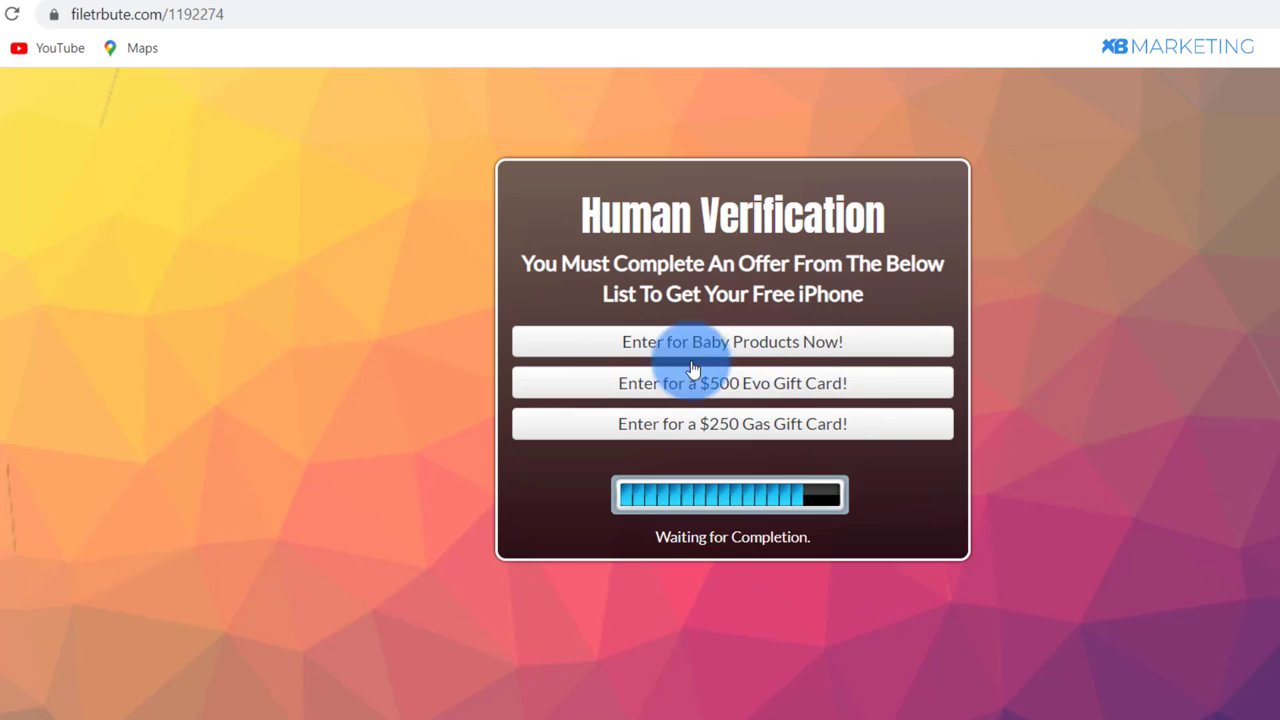
- Open the details of the OGAds "example" content locker, copy its direct link and load it in a new tab
{"action": "left_click", "coordinate": [518, 4]}
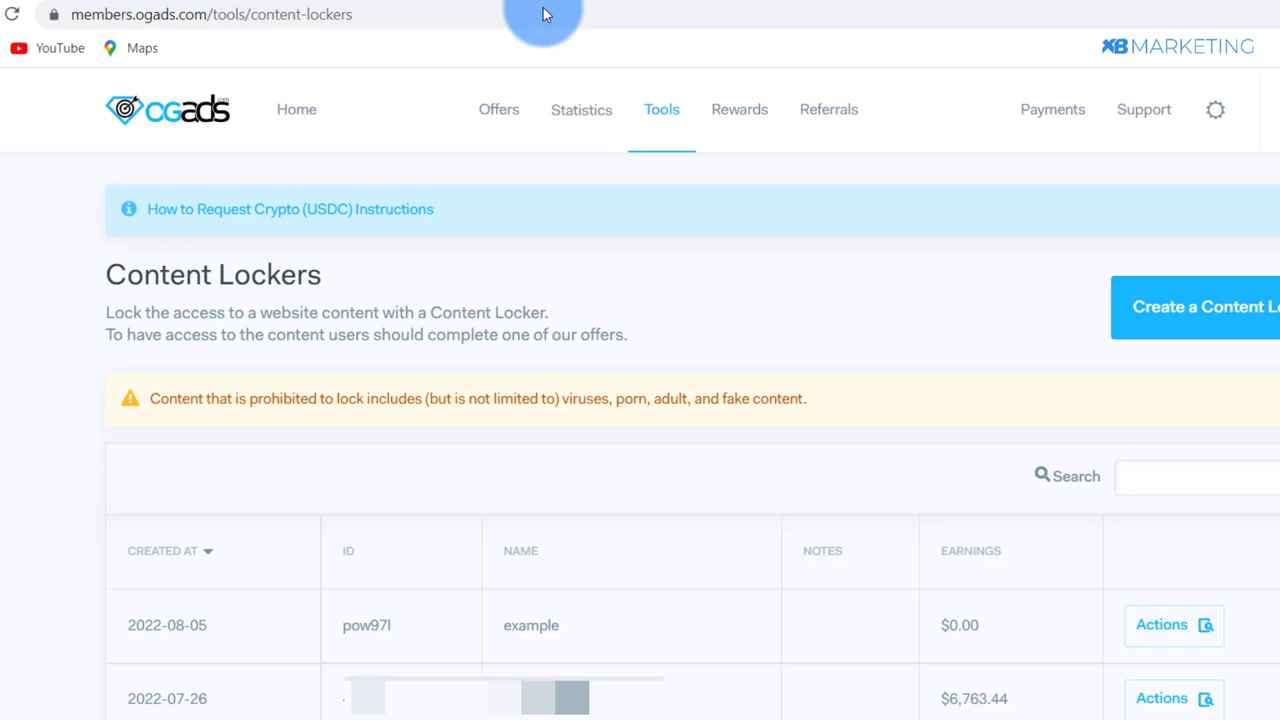
{"action": "left_click", "coordinate": [1175, 625]}
{"action": "left_click", "coordinate": [1057, 684]}
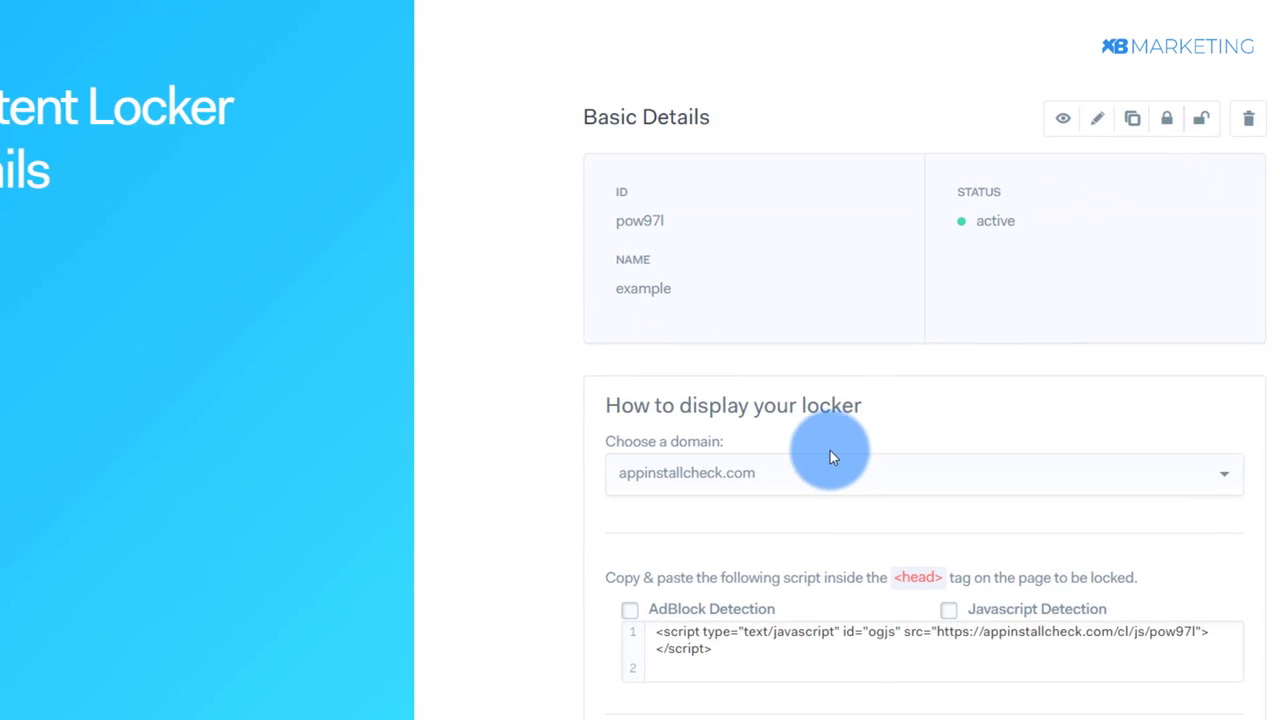
{"action": "scroll", "coordinate": [963, 462], "scroll_direction": "down", "scroll_amount": 1}
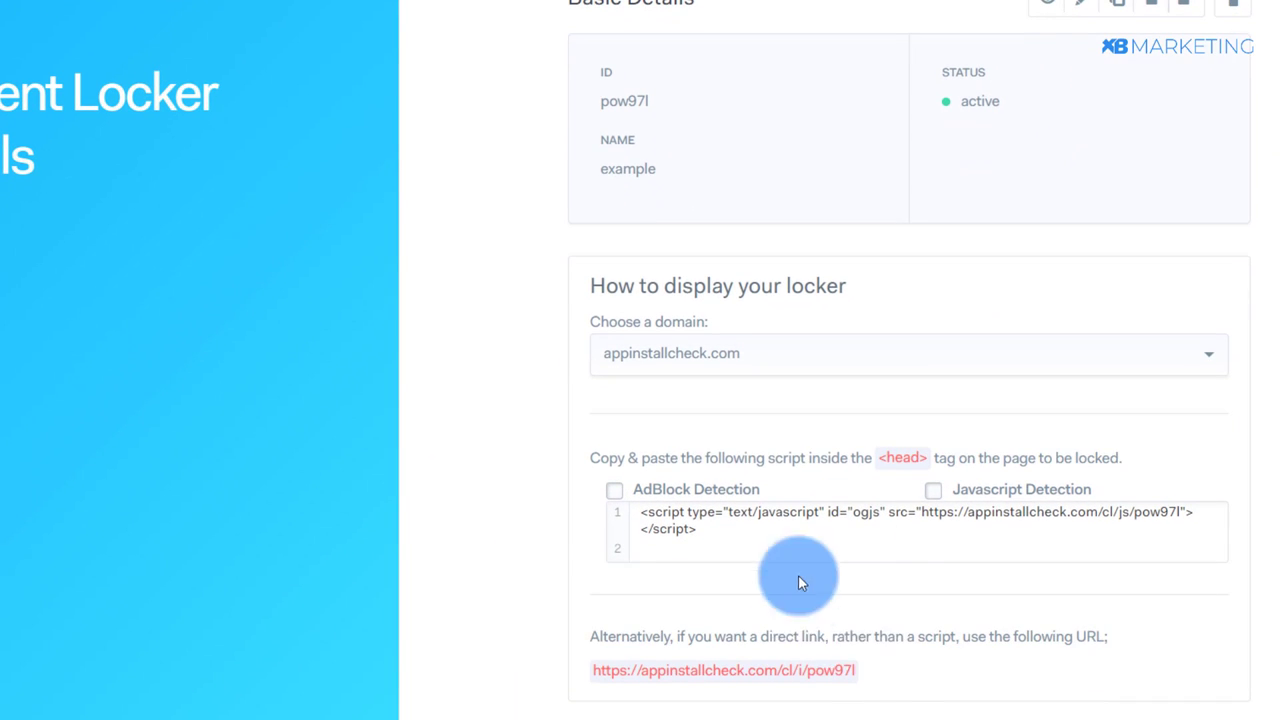
{"action": "left_click_drag", "start_coordinate": [888, 676], "coordinate": [578, 676]}
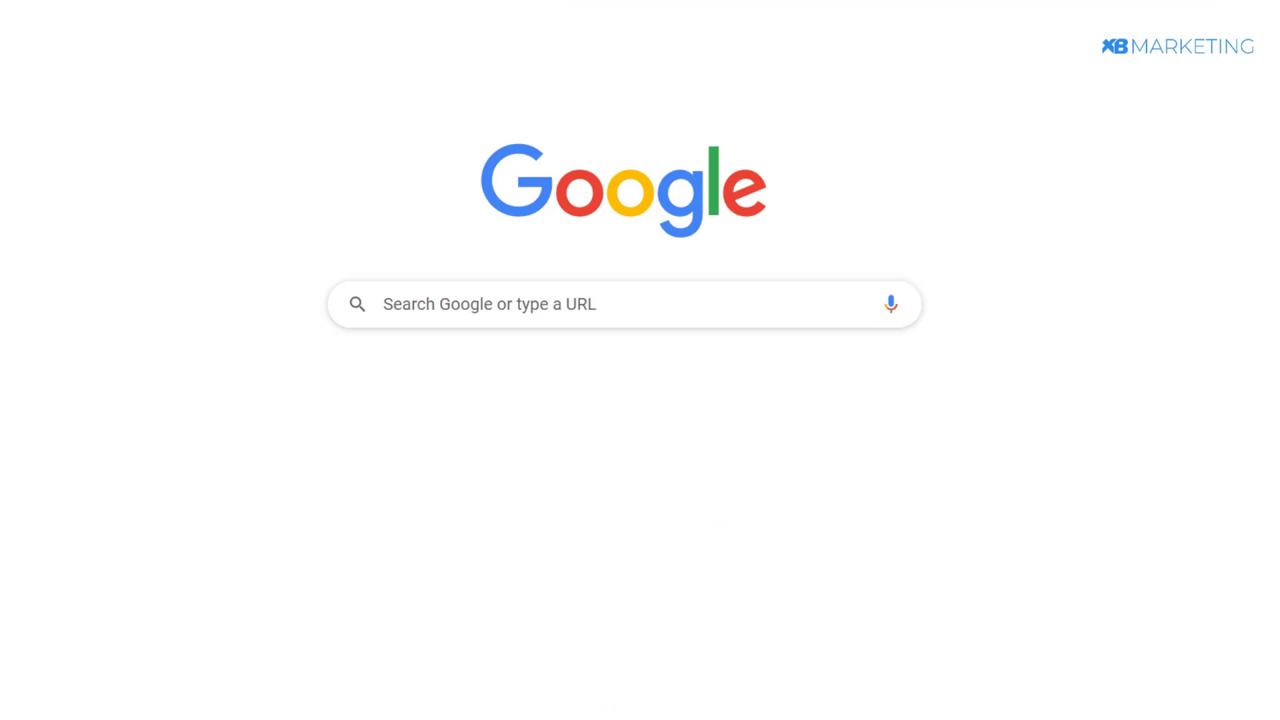
{"action": "key", "text": "ctrl+v"}
{"action": "key", "text": "Return"}
- Examine the OGAds locker page's giveaway heading, its instruction line and the offers listed below
{"action": "left_click_drag", "start_coordinate": [575, 178], "coordinate": [537, 173]}
{"action": "left_click", "coordinate": [592, 180]}
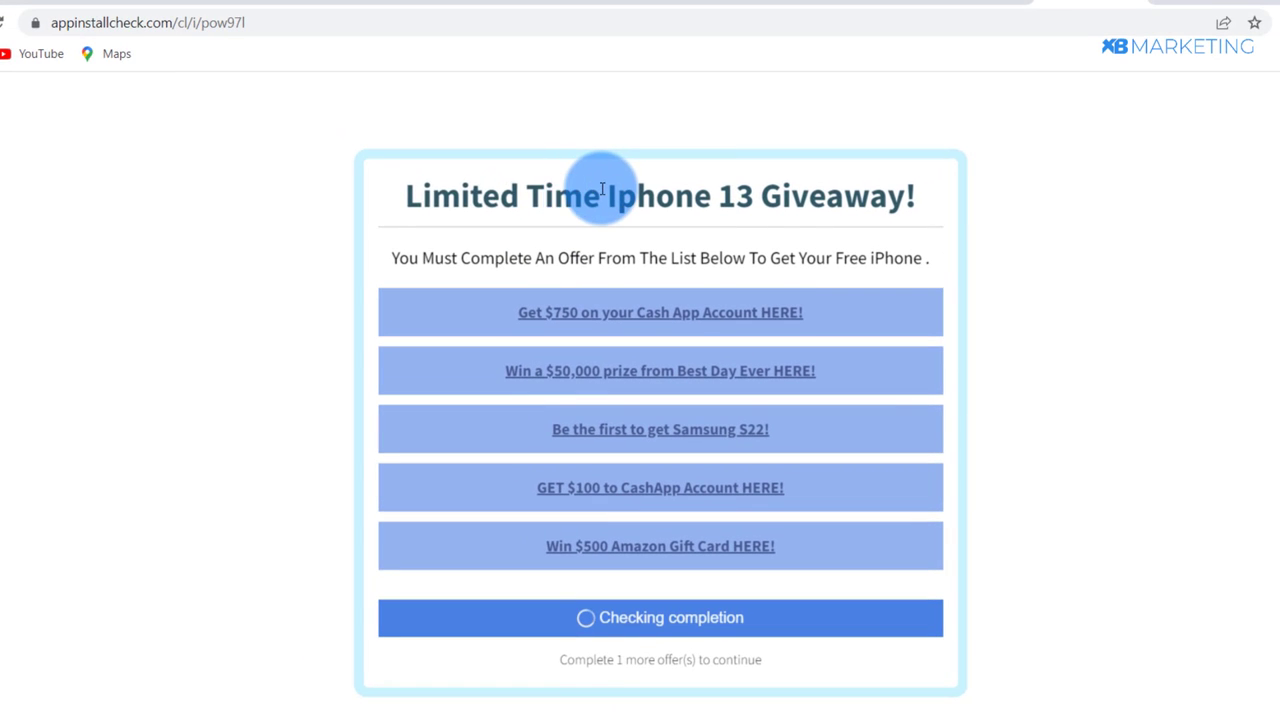
{"action": "left_click", "coordinate": [440, 186]}
{"action": "left_click_drag", "start_coordinate": [410, 195], "coordinate": [726, 177]}
{"action": "left_click", "coordinate": [749, 236]}
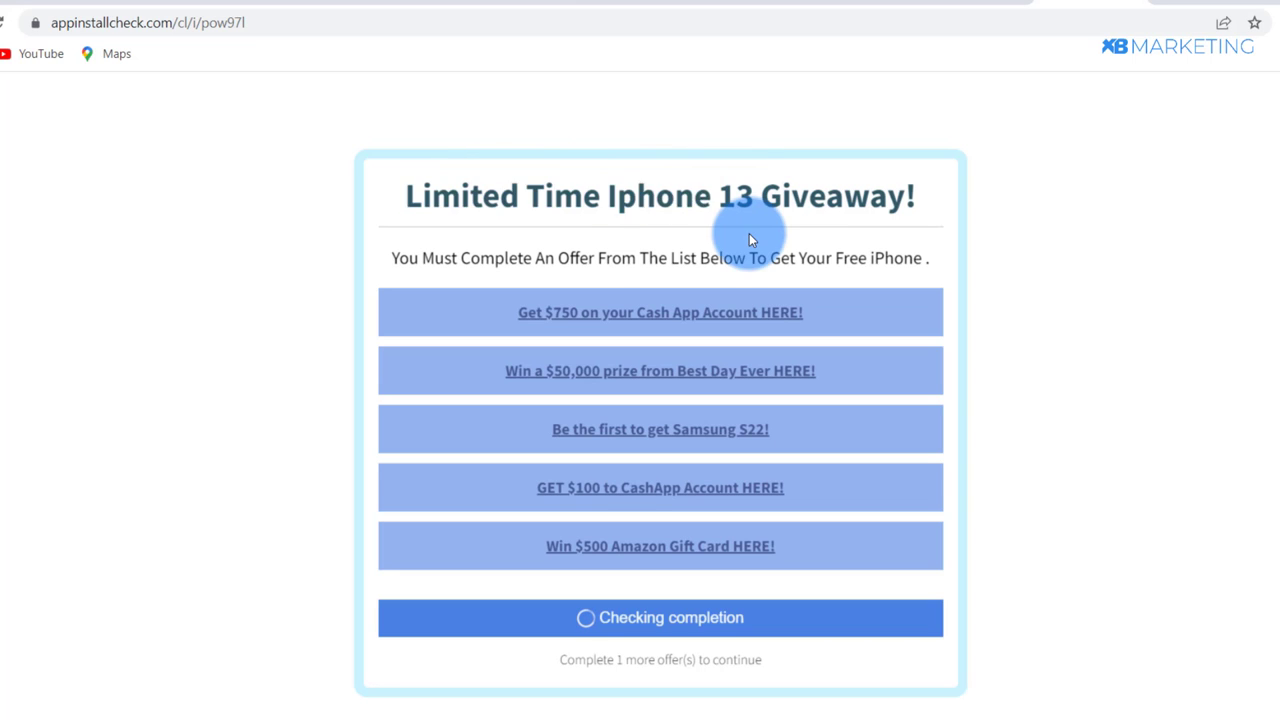
{"action": "left_click", "coordinate": [437, 195]}
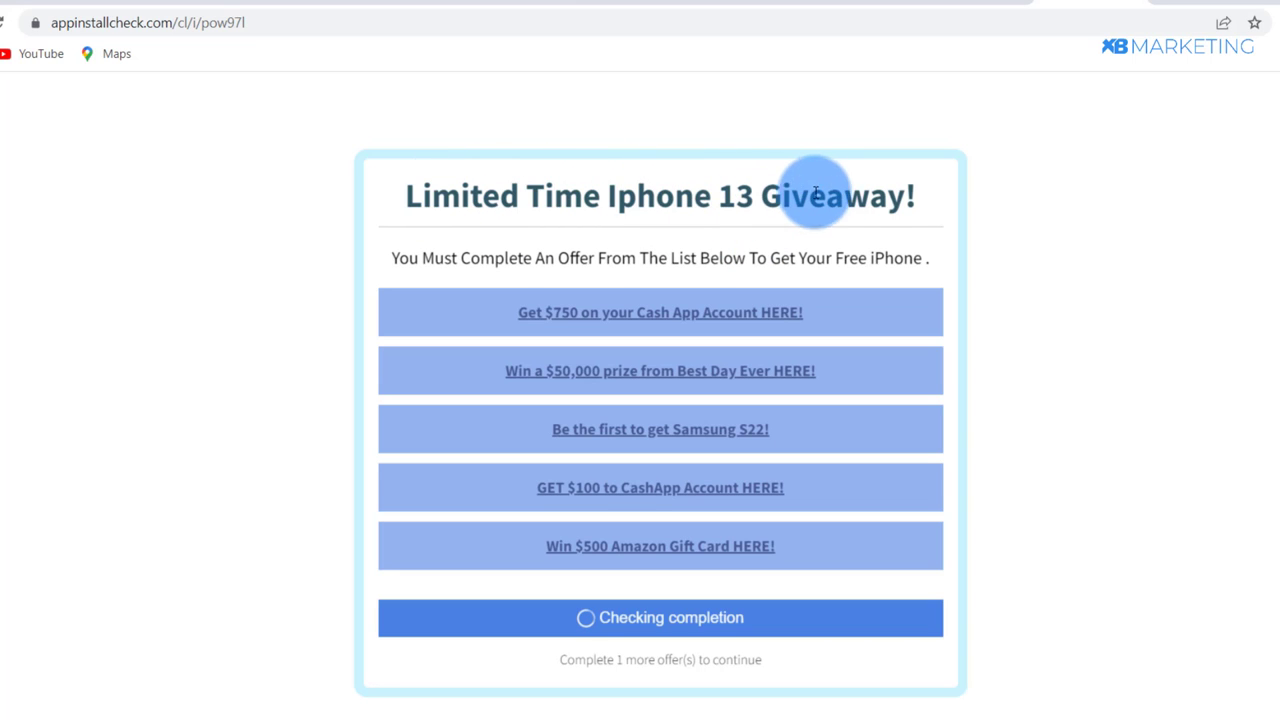
{"action": "left_click_drag", "start_coordinate": [388, 258], "coordinate": [690, 248]}
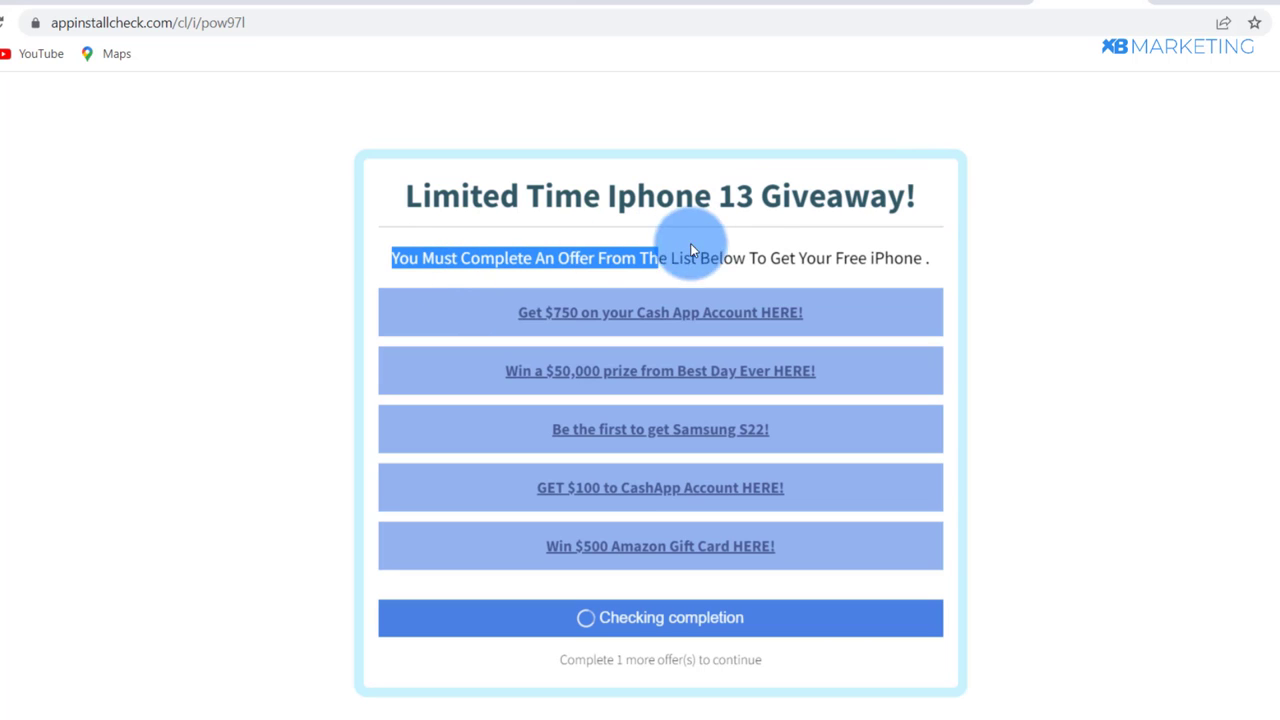
{"action": "left_click_drag", "start_coordinate": [911, 247], "coordinate": [943, 245]}
{"action": "left_click", "coordinate": [943, 245]}
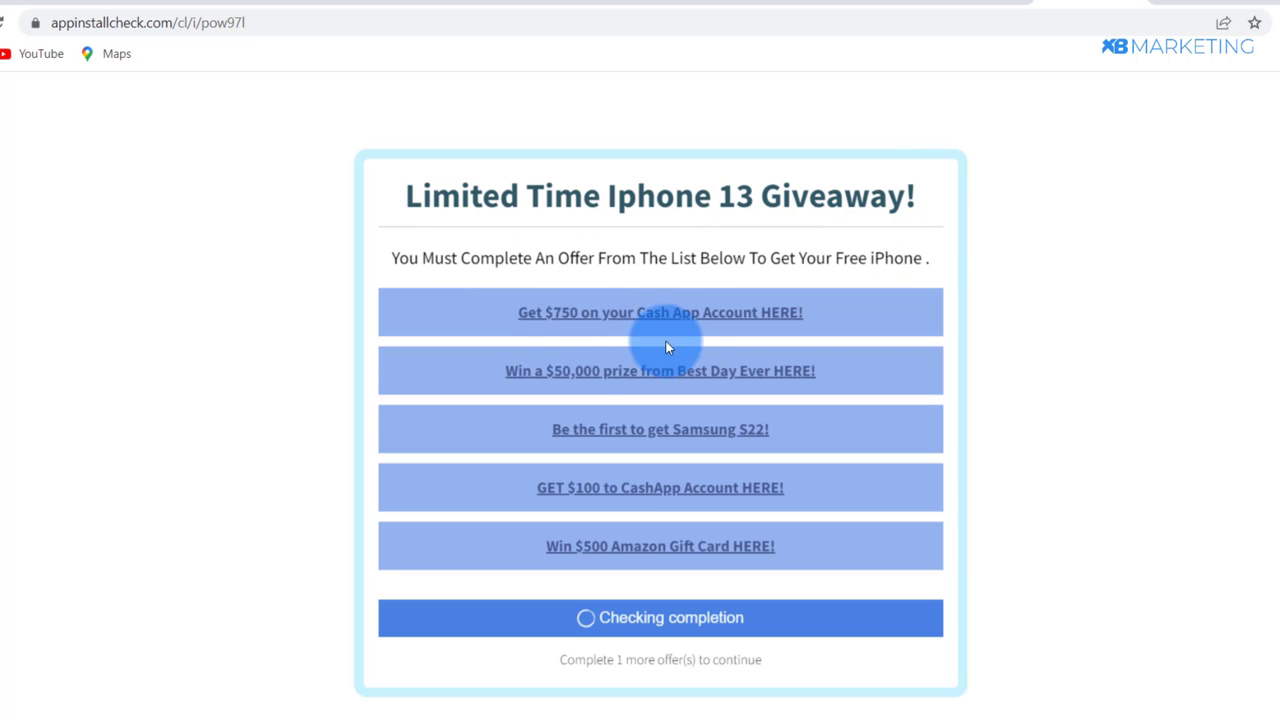
- Compare the CPAGrip Human Verification page with the OGAds giveaway locker page
{"action": "left_click", "coordinate": [1010, 3]}
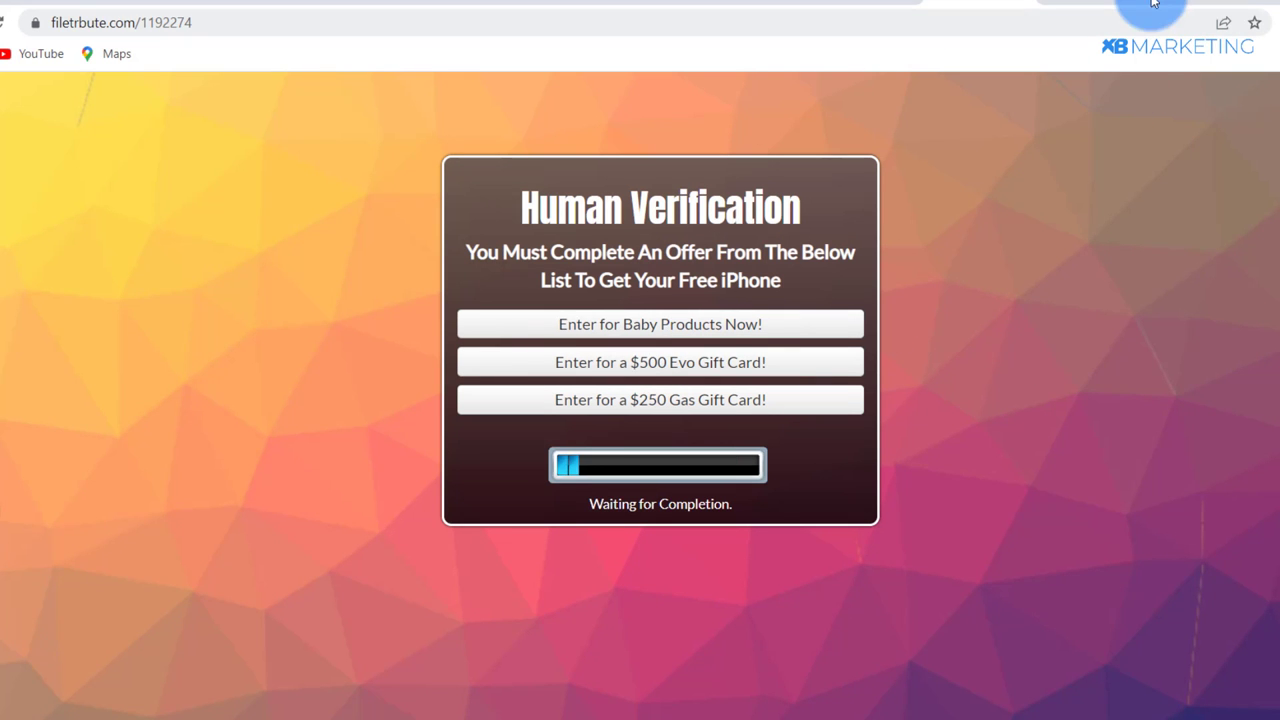
{"action": "left_click", "coordinate": [1080, 5]}
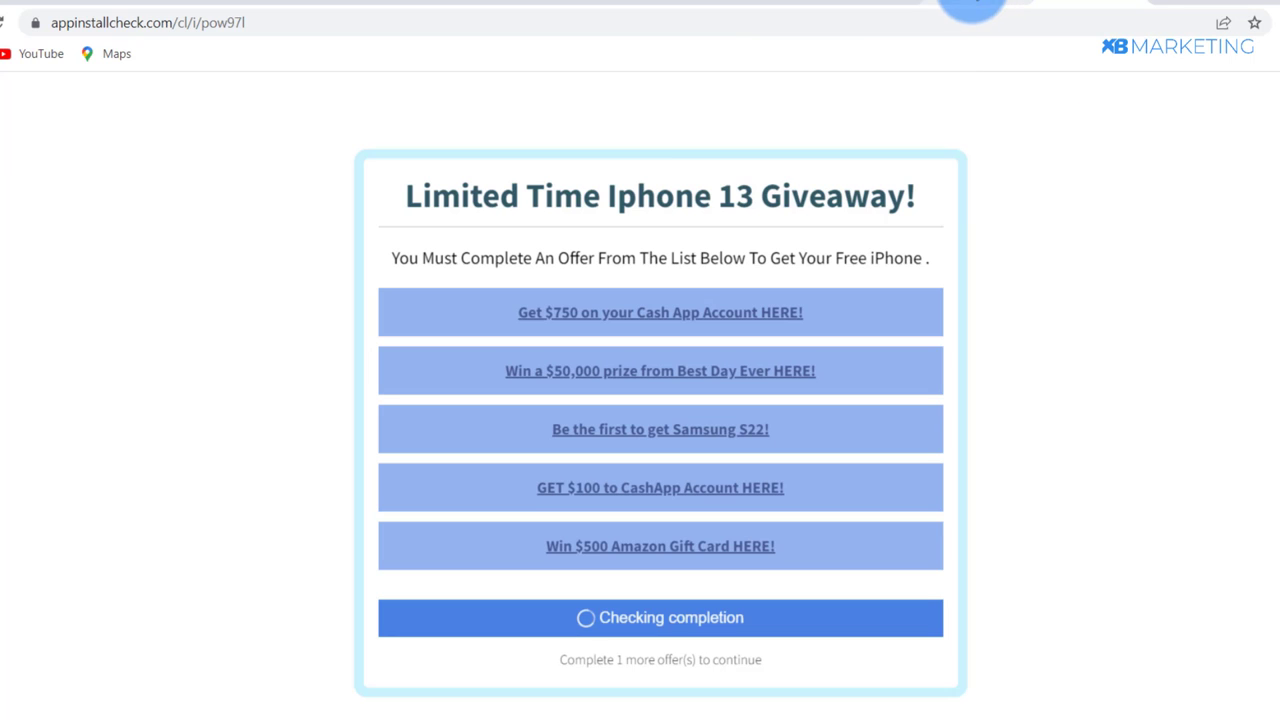
{"action": "mouse_move", "coordinate": [967, 2]}
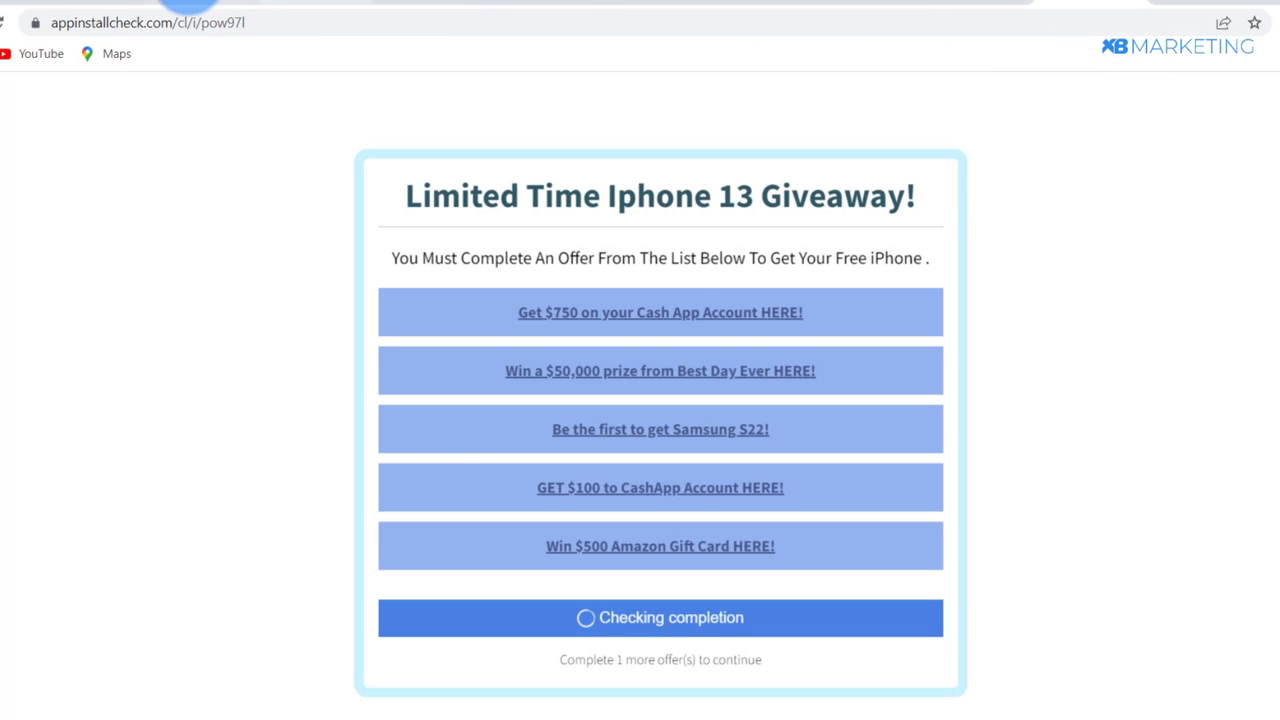
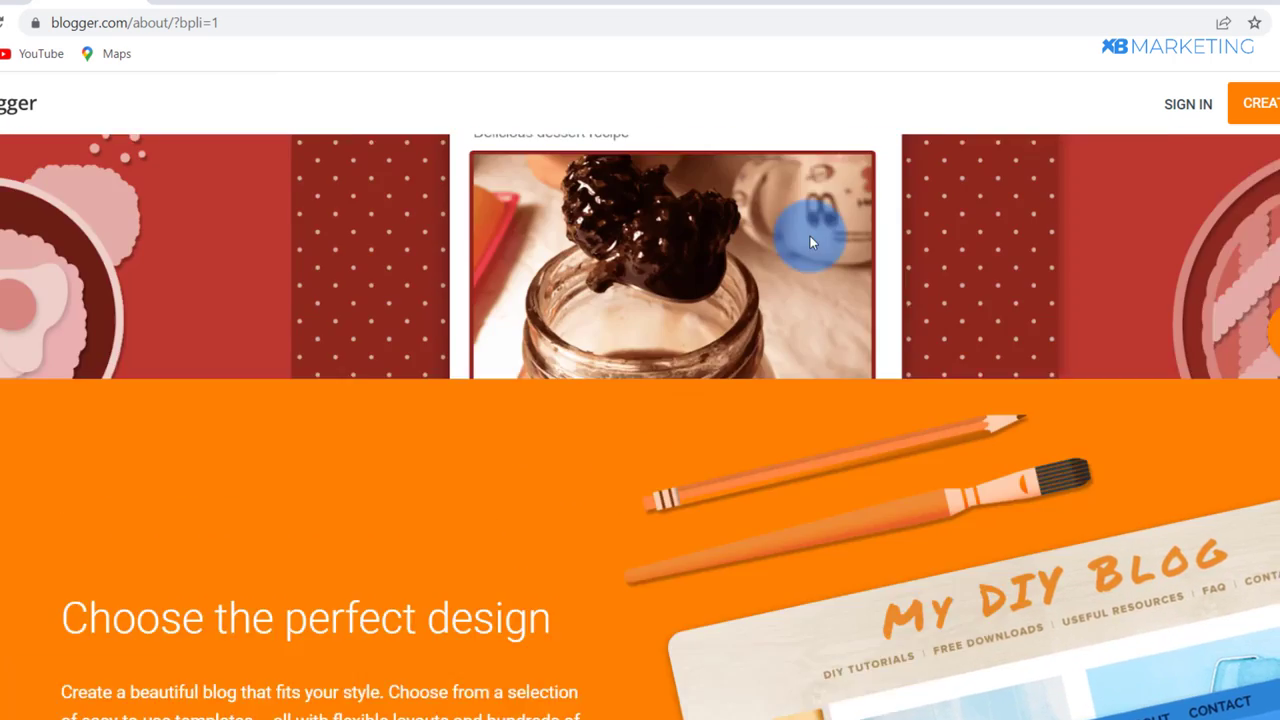
- Start creating a blog from the Blogger home page and choose to sign in with another Google account
{"action": "scroll", "coordinate": [960, 276], "scroll_direction": "down", "scroll_amount": 4}
{"action": "scroll", "coordinate": [957, 278], "scroll_direction": "up", "scroll_amount": 4}
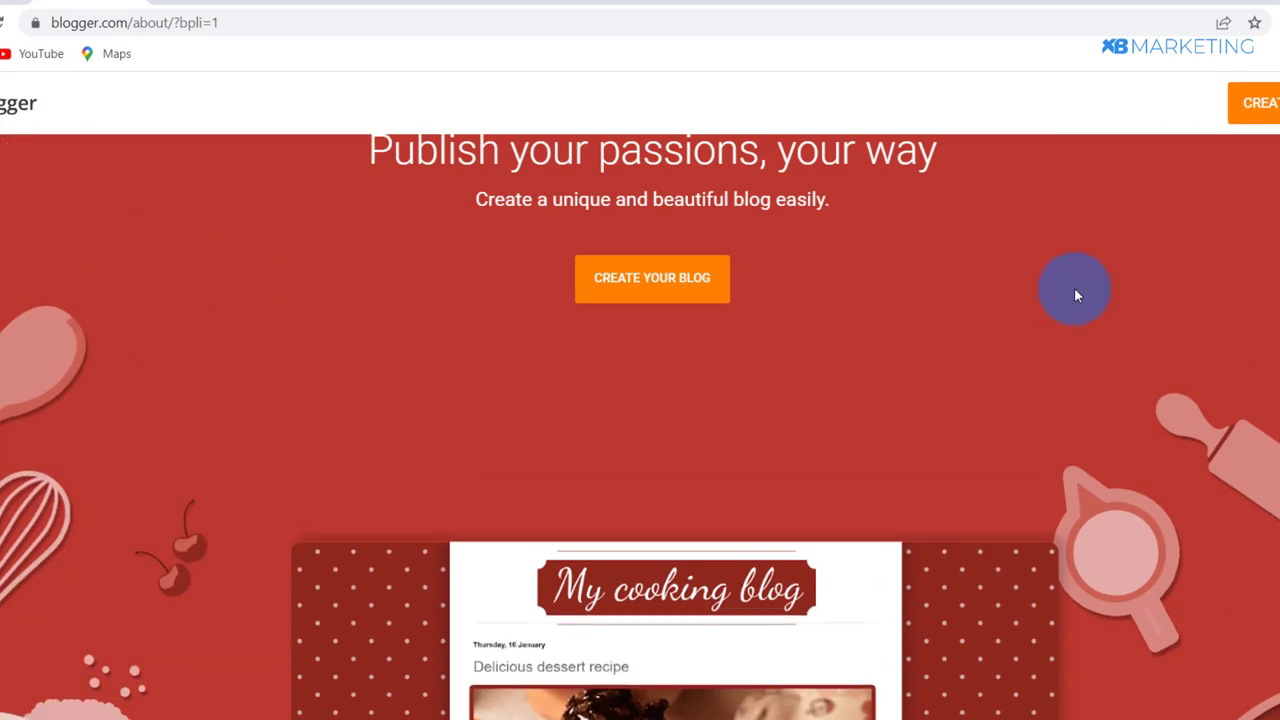
{"action": "left_click", "coordinate": [708, 308]}
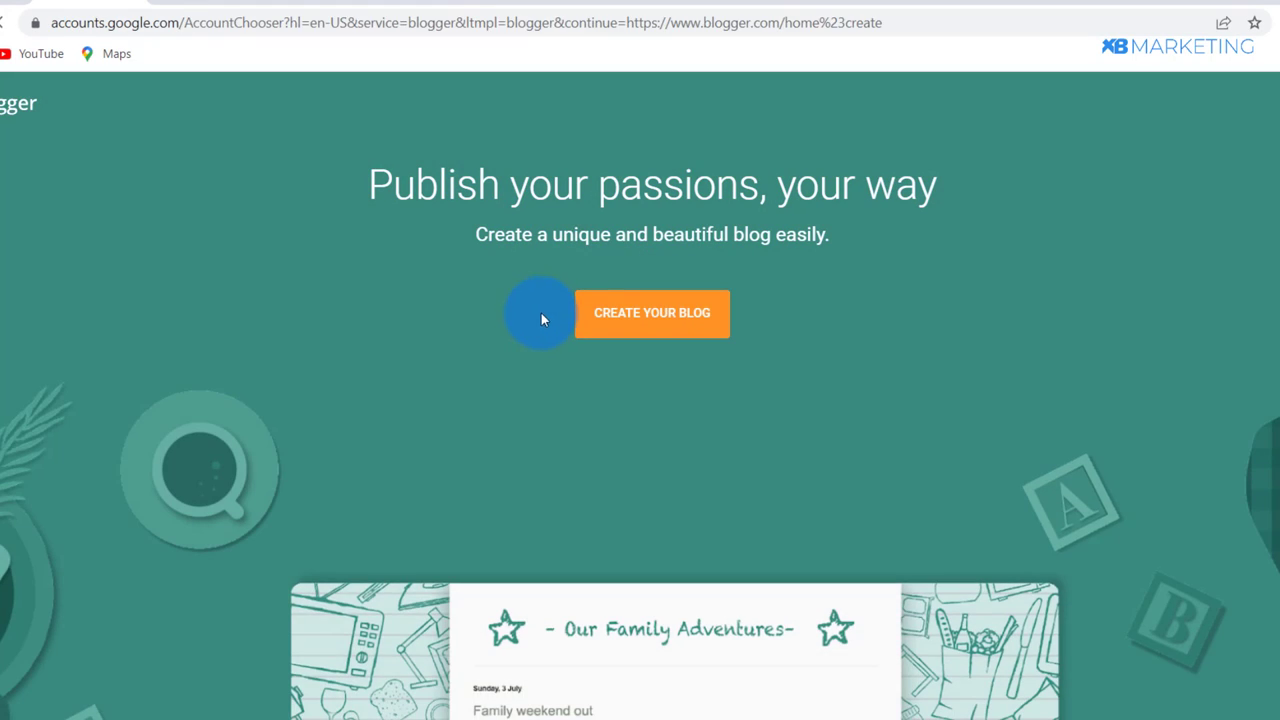
{"action": "left_click", "coordinate": [705, 316]}
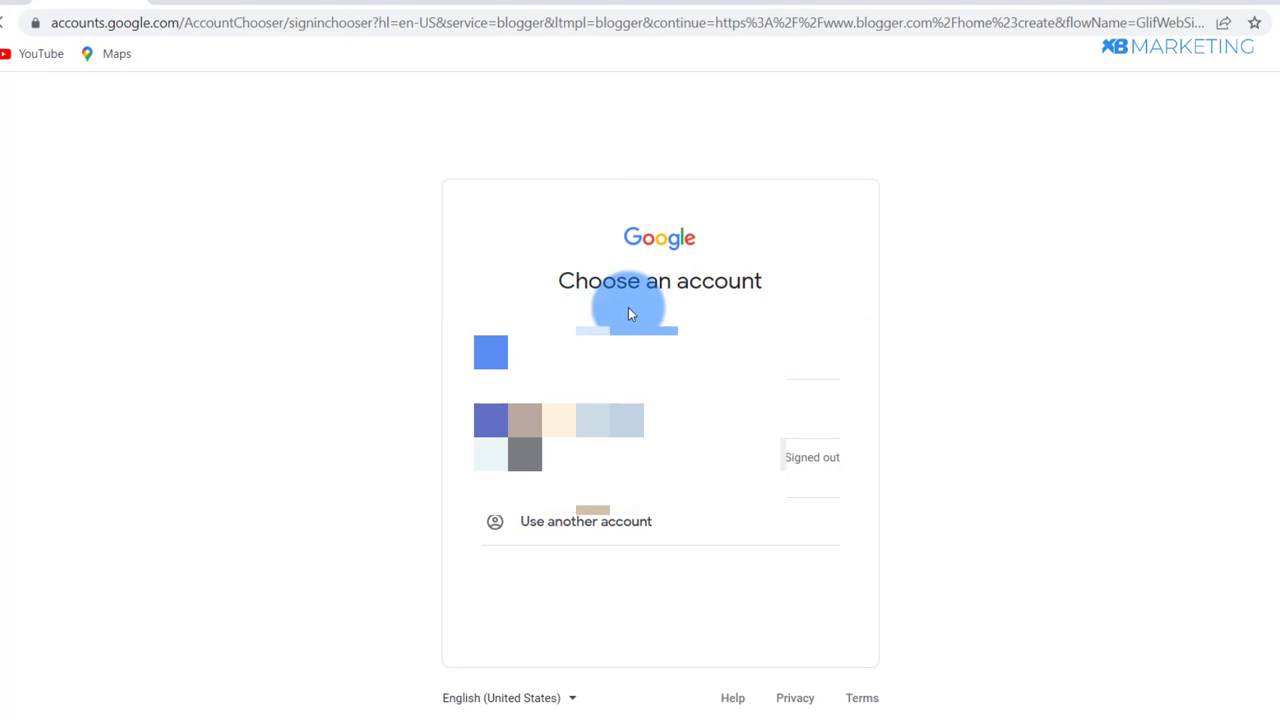
{"action": "left_click", "coordinate": [575, 524]}
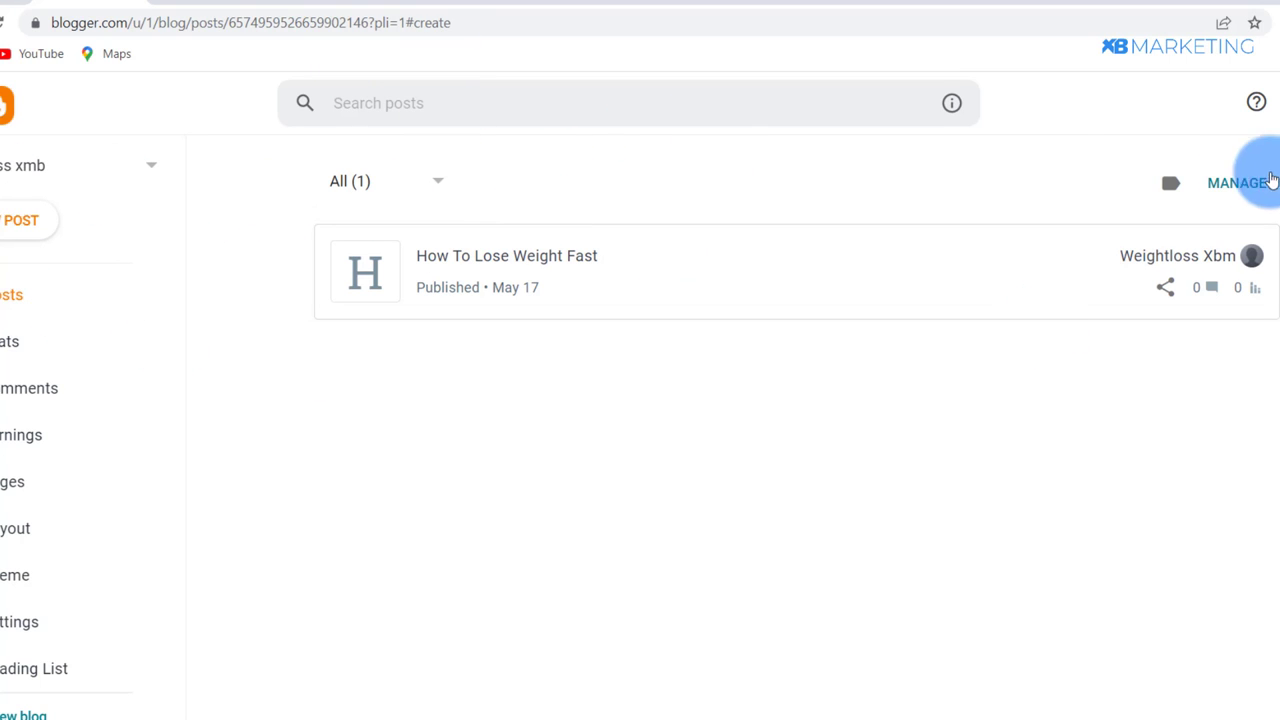
- Delete the "How To Lose Weight Fast" post from the weightlosss xmb blog and confirm the deletion
{"action": "mouse_move", "coordinate": [1126, 306]}
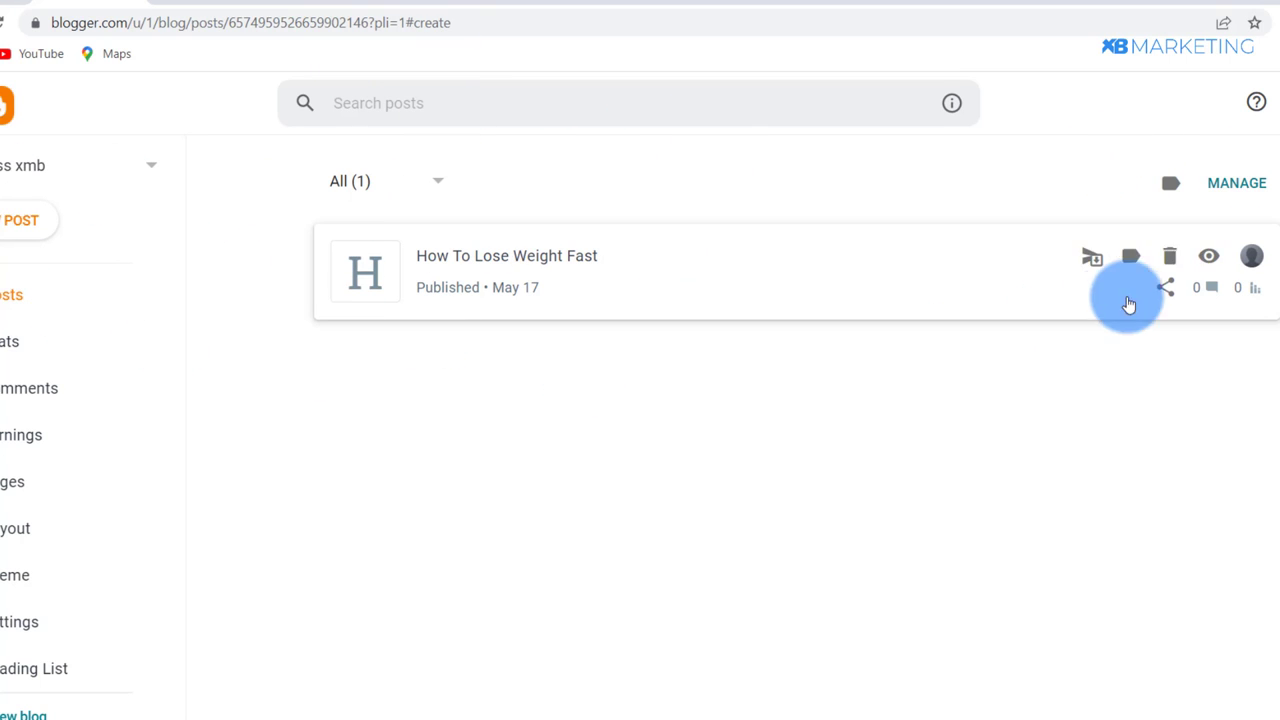
{"action": "left_click", "coordinate": [1170, 256]}
{"action": "left_click", "coordinate": [807, 480]}
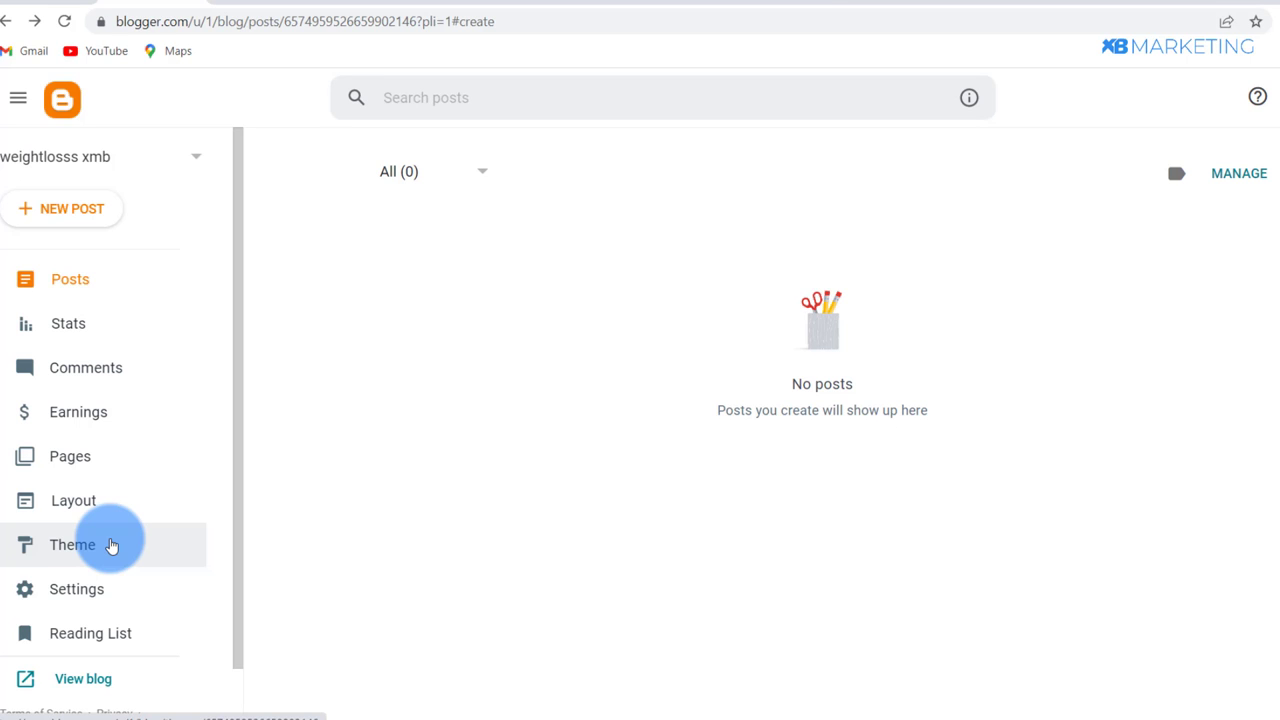
- Check the list of existing blogs and the freeiphonegiveawaysnow subdomain in the iPhone giveaway page's address
{"action": "left_click", "coordinate": [196, 158]}
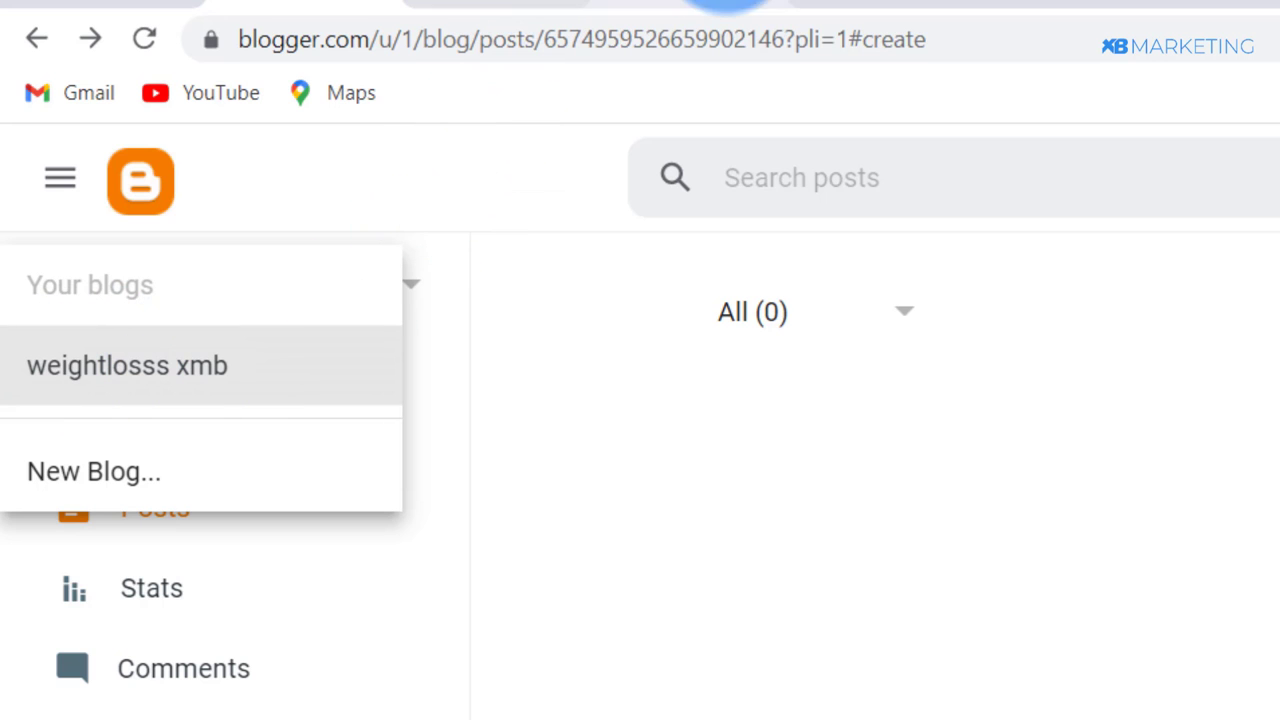
{"action": "left_click", "coordinate": [157, 2]}
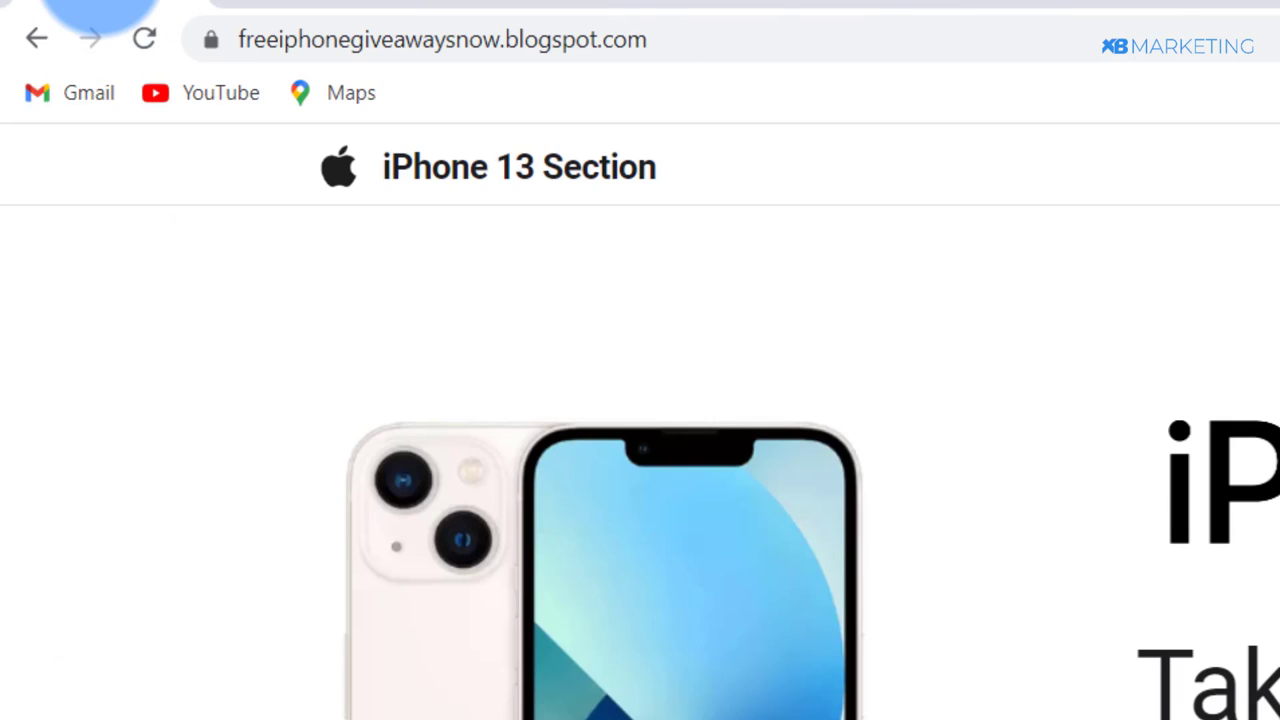
{"action": "left_click", "coordinate": [502, 38]}
{"action": "left_click_drag", "start_coordinate": [502, 38], "coordinate": [186, 42]}
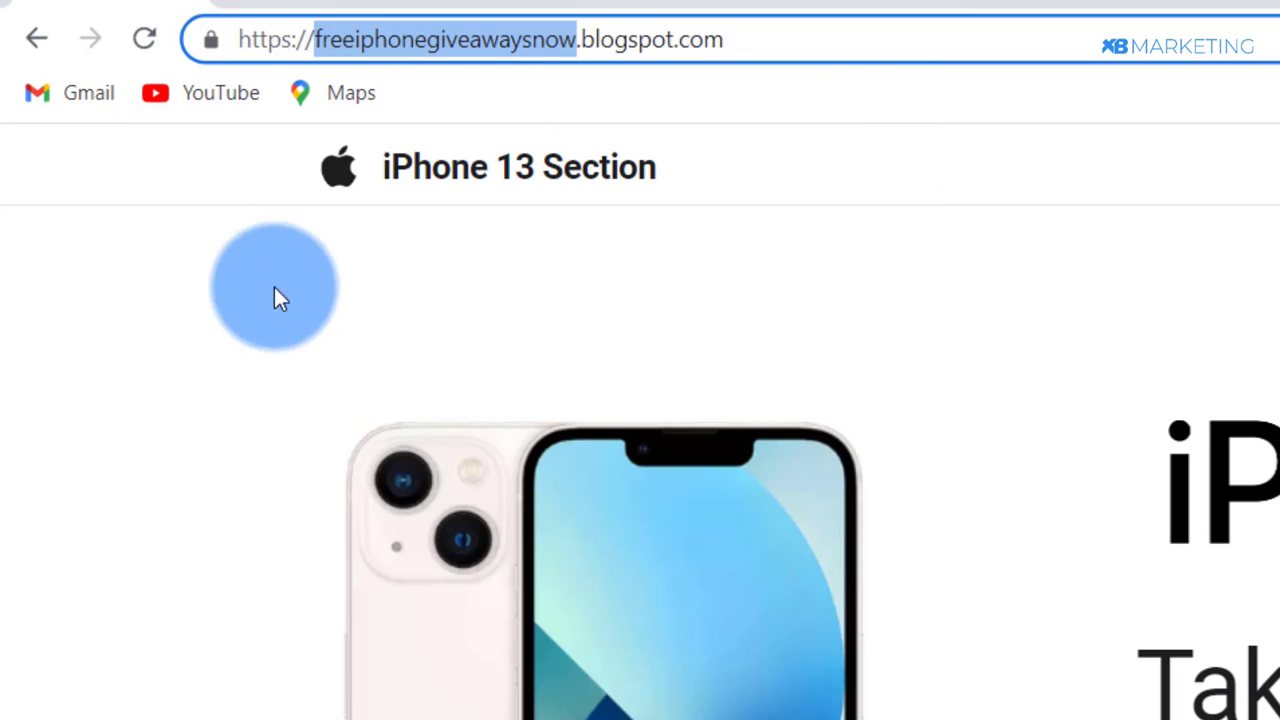
{"action": "left_click", "coordinate": [76, 272]}
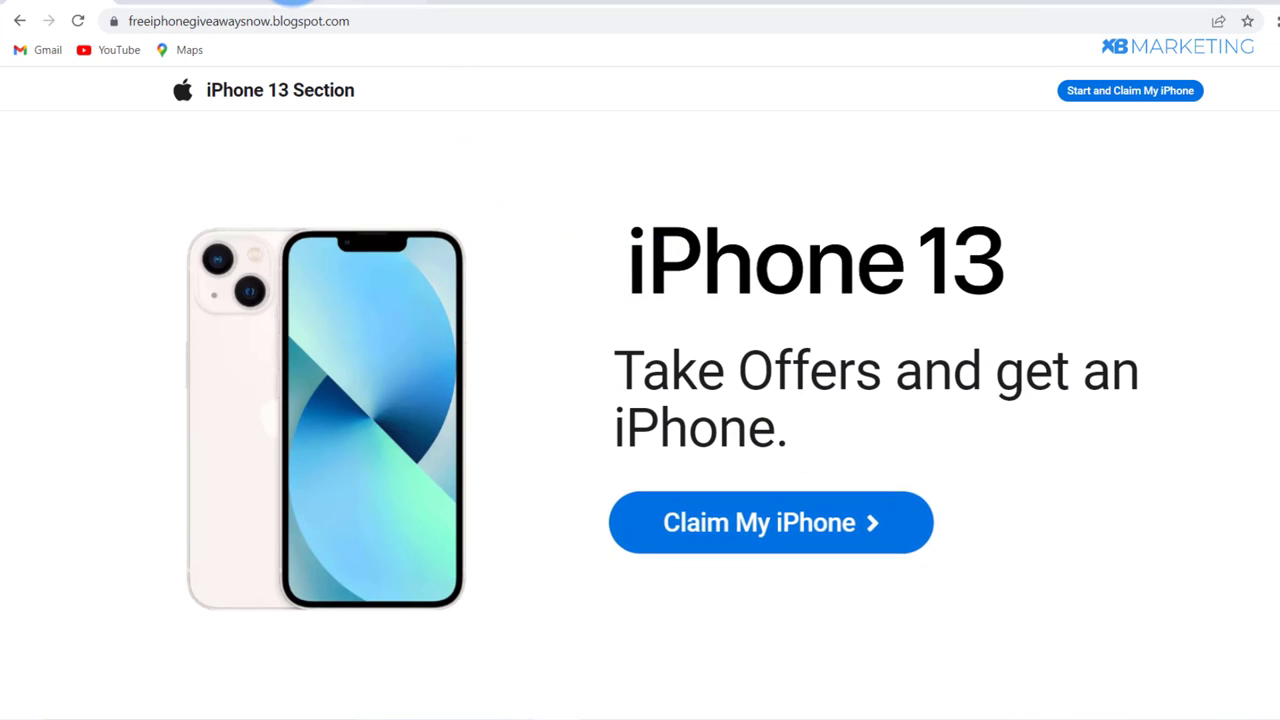
- Return to the weightlosss xmb blog and open its Contempo Light theme for HTML editing
{"action": "key", "text": "alt+Left"}
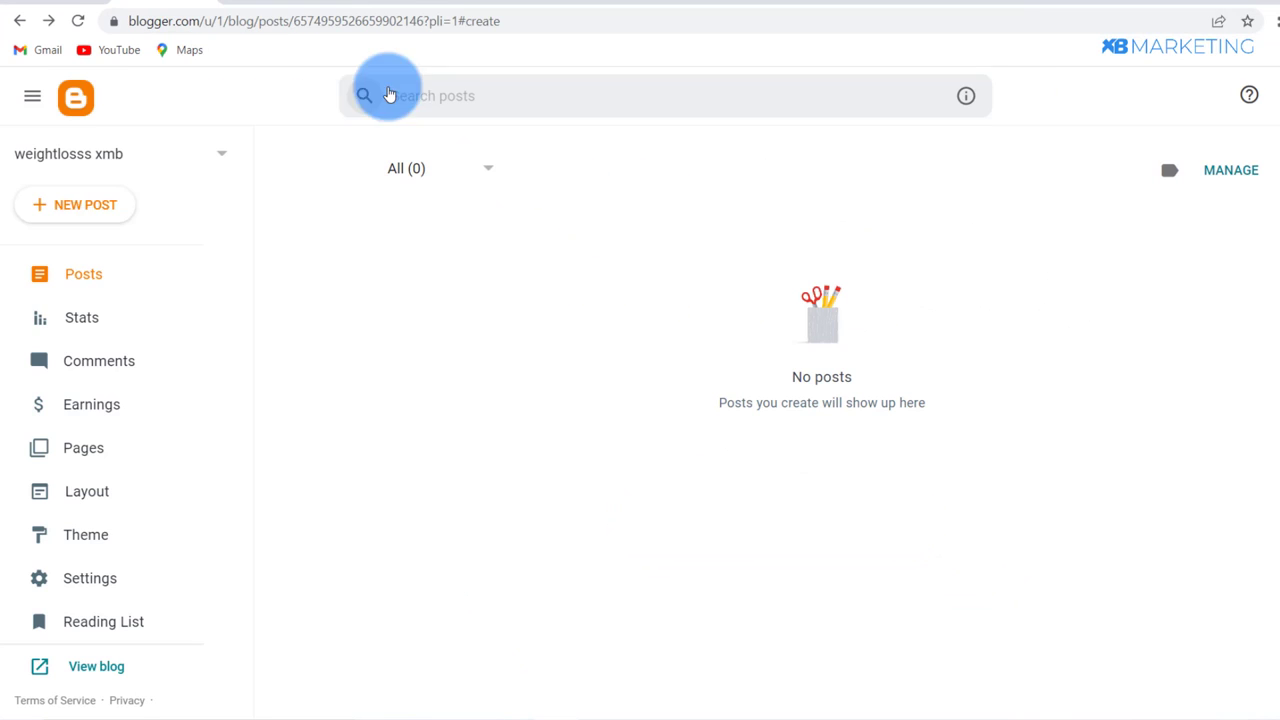
{"action": "left_click", "coordinate": [122, 538]}
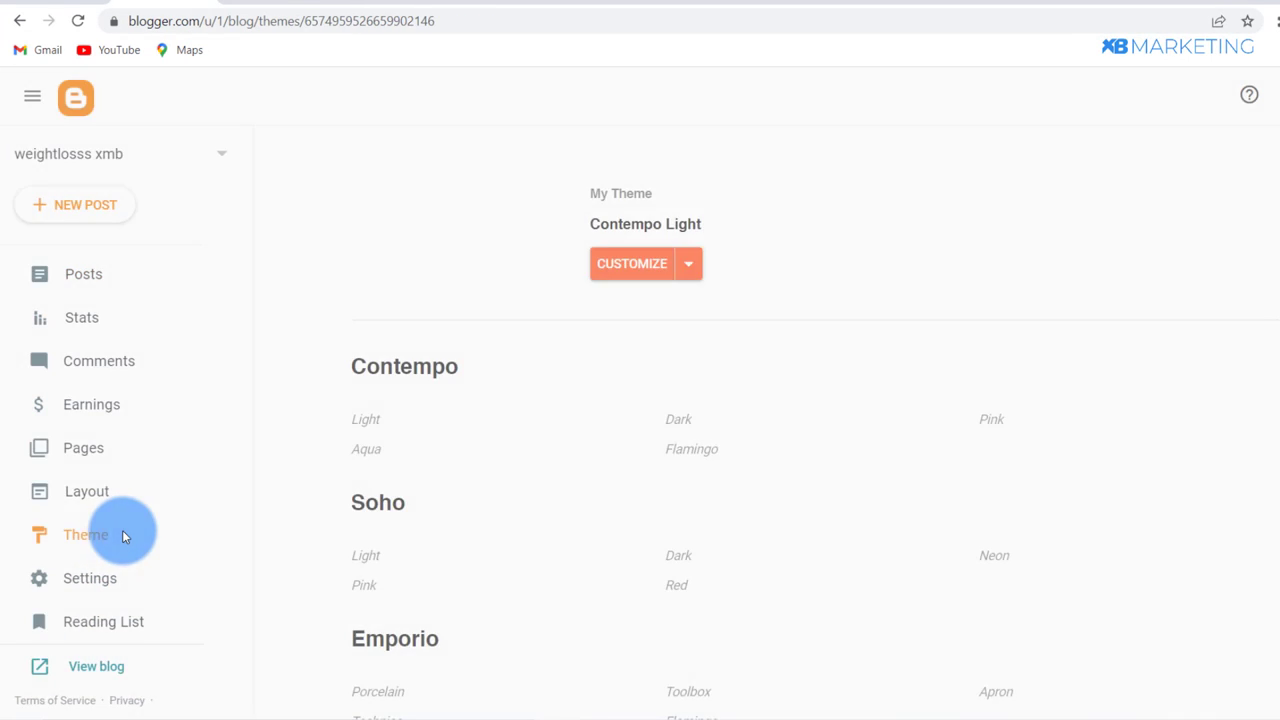
{"action": "left_click", "coordinate": [690, 265]}
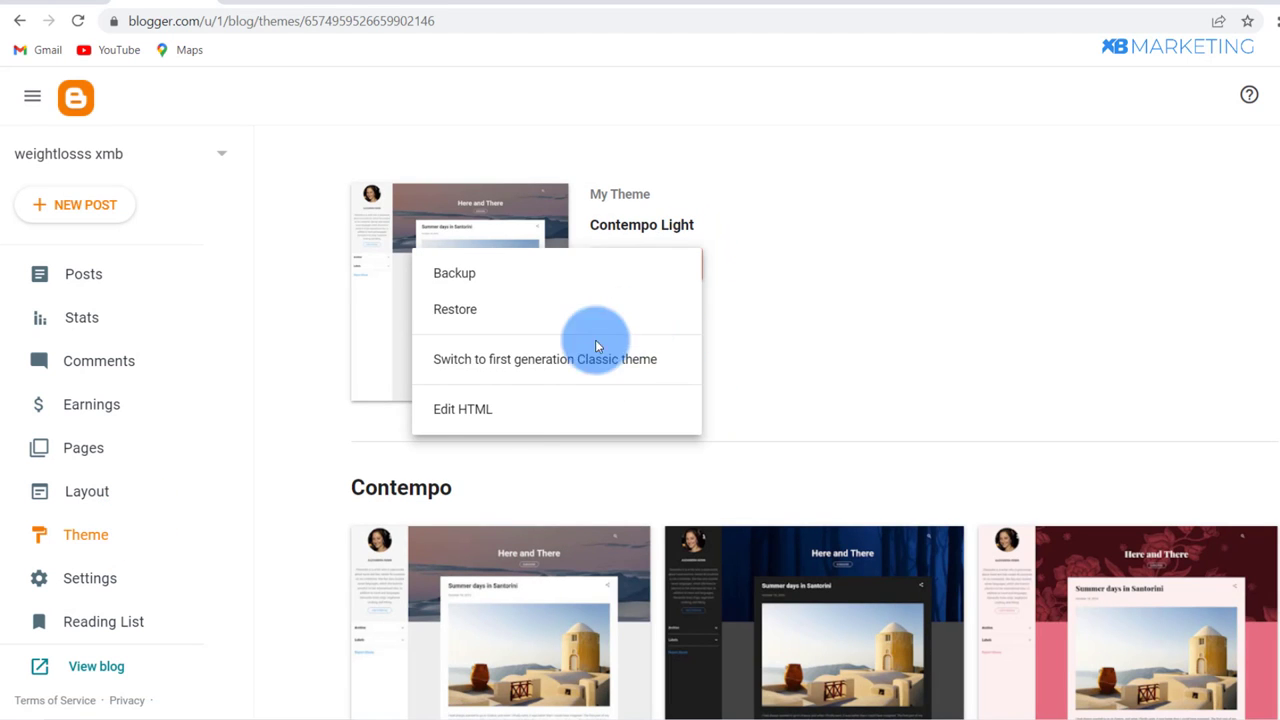
{"action": "left_click", "coordinate": [503, 419]}
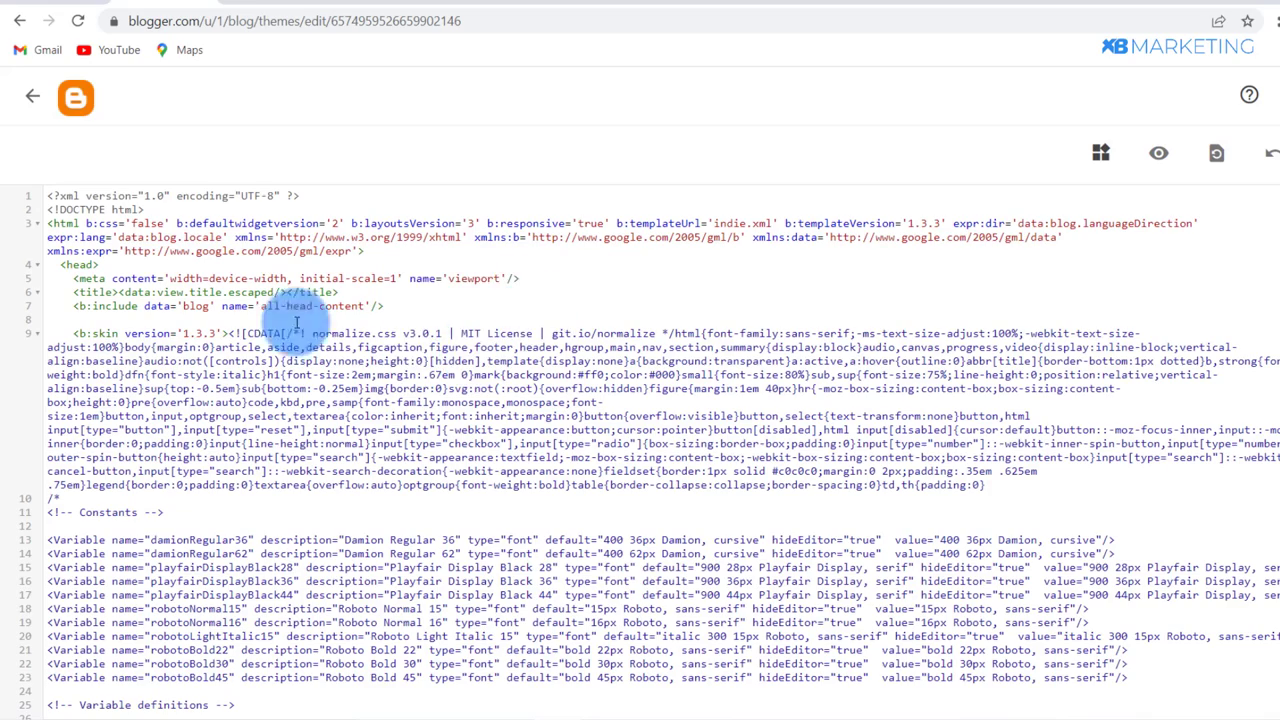
- Clear all the existing code from the blog theme's HTML
{"action": "scroll", "coordinate": [457, 309], "scroll_direction": "down", "scroll_amount": 3}
{"action": "scroll", "coordinate": [467, 331], "scroll_direction": "up", "scroll_amount": 5}
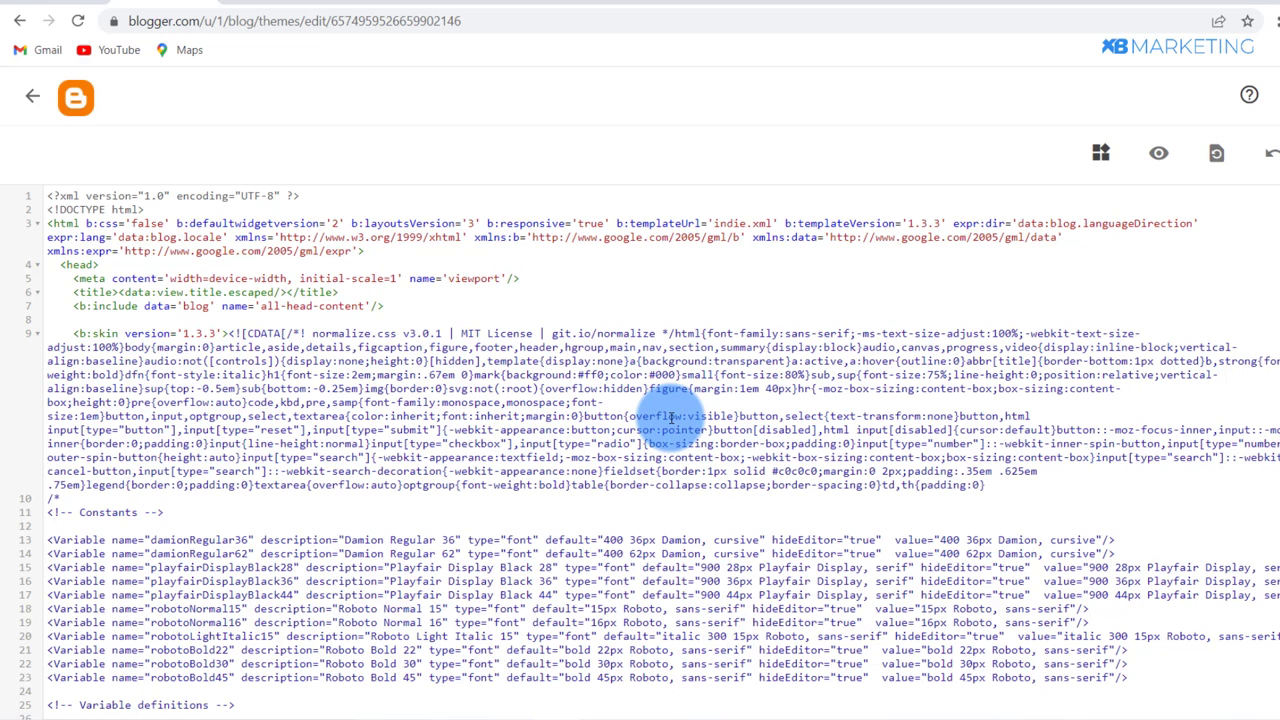
{"action": "key", "text": "ctrl+a"}
{"action": "key", "text": "BackSpace"}
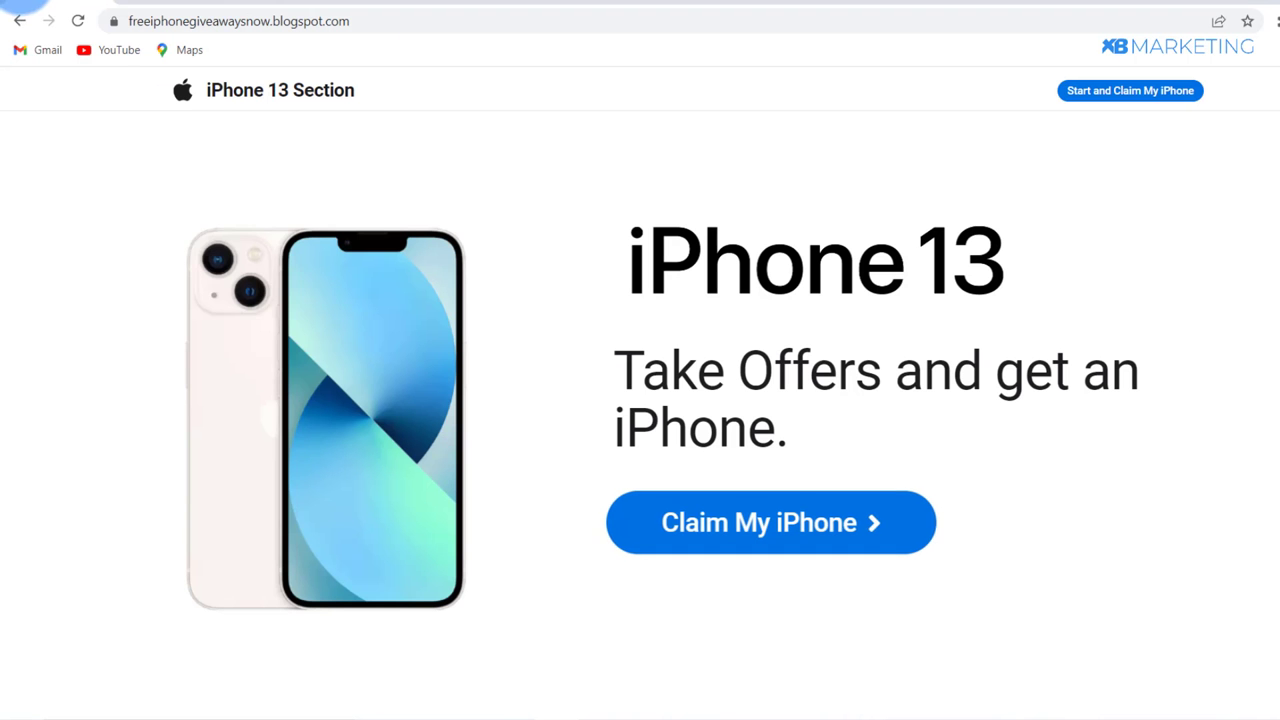
- Open the source of the freeiphonegiveawaysnow.blogspot.com giveaway page and copy all of its code
{"action": "right_click", "coordinate": [90, 155]}
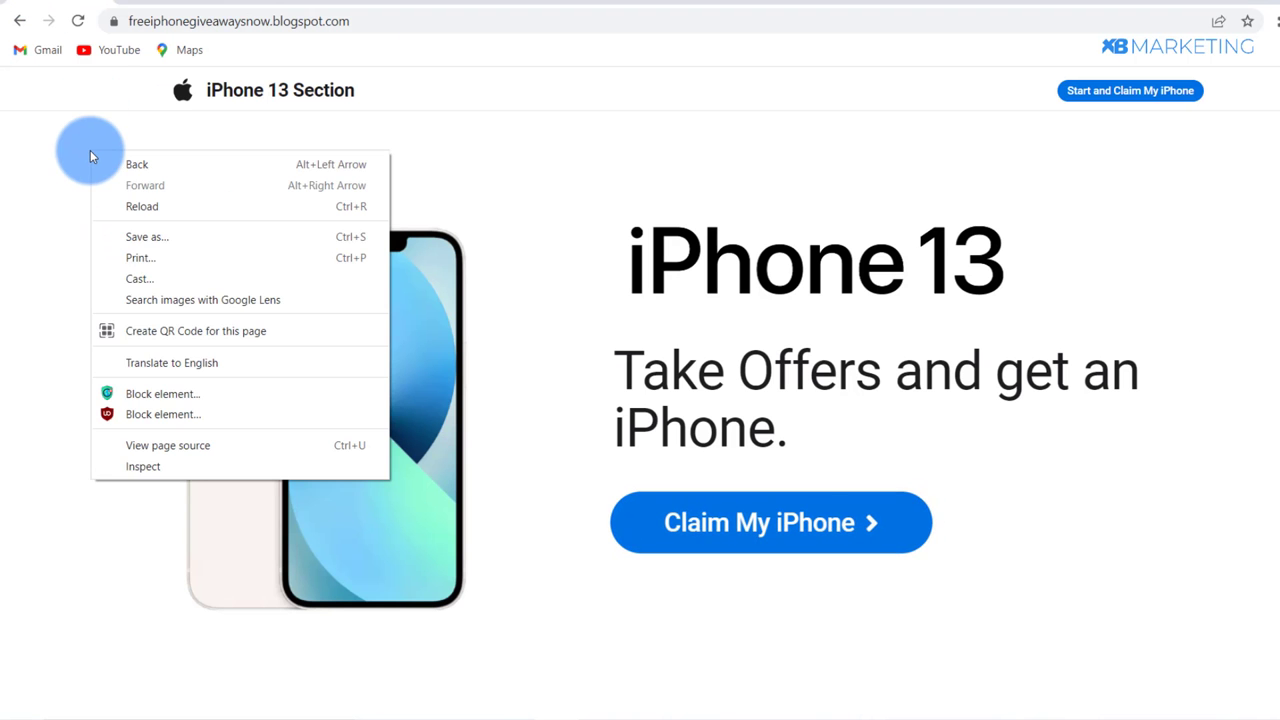
{"action": "left_click", "coordinate": [161, 451]}
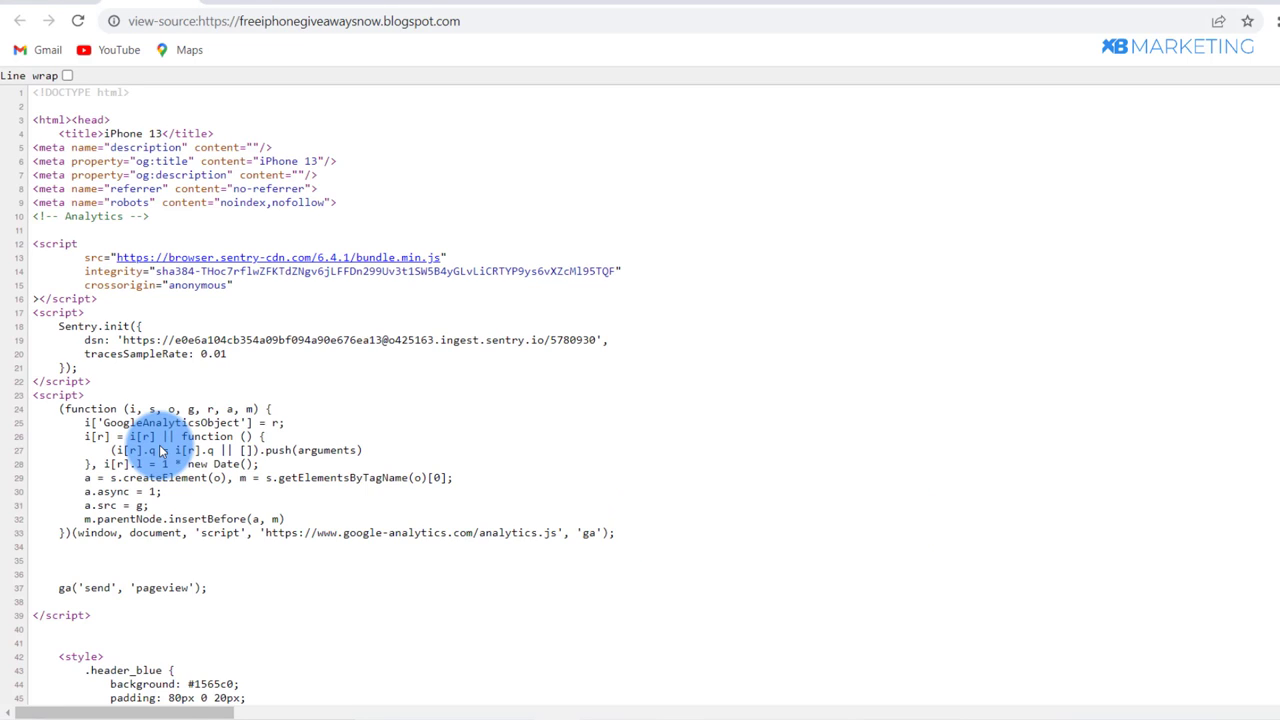
{"action": "key", "text": "ctrl+a"}
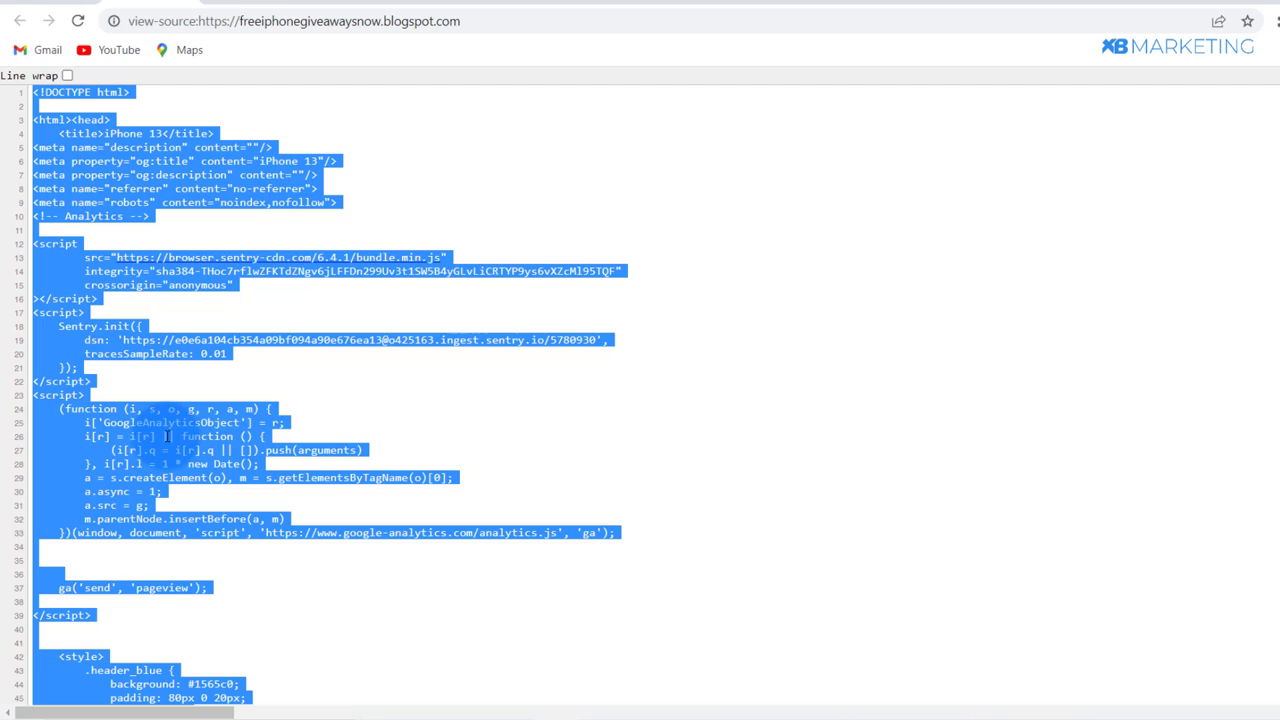
{"action": "left_click", "coordinate": [393, 192]}
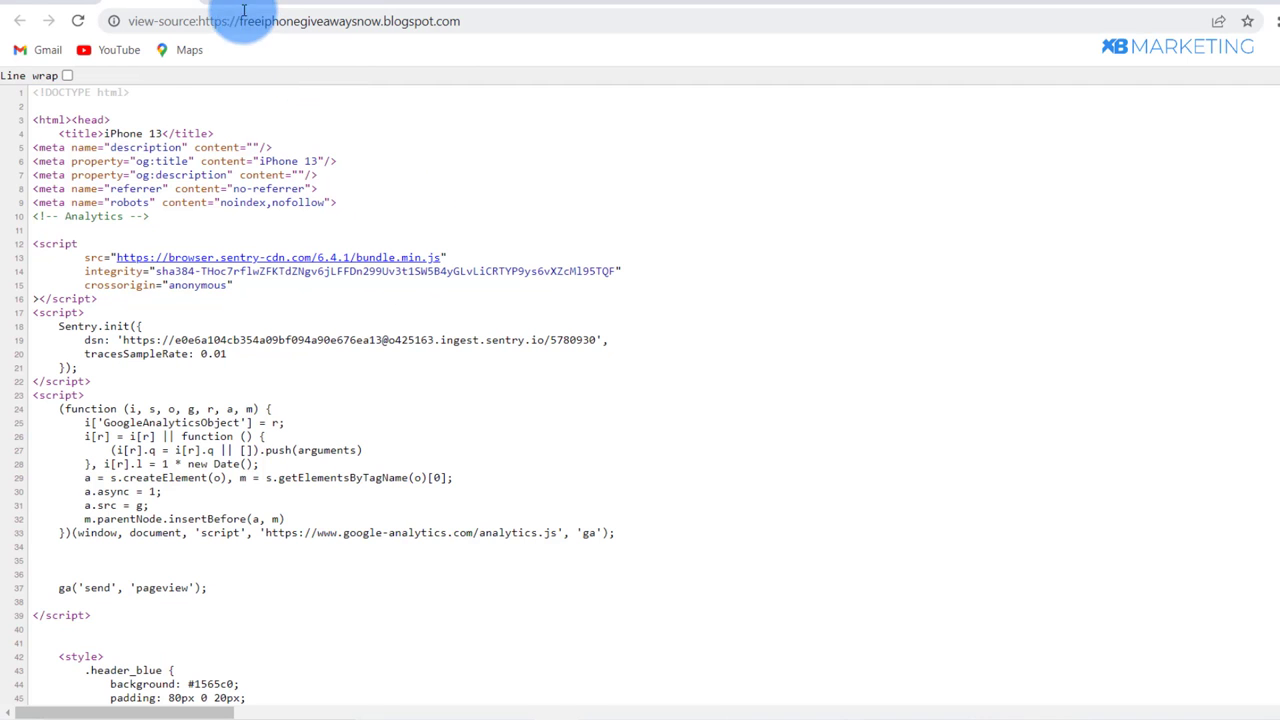
{"action": "key", "text": "ctrl+a"}
{"action": "left_click", "coordinate": [466, 140]}
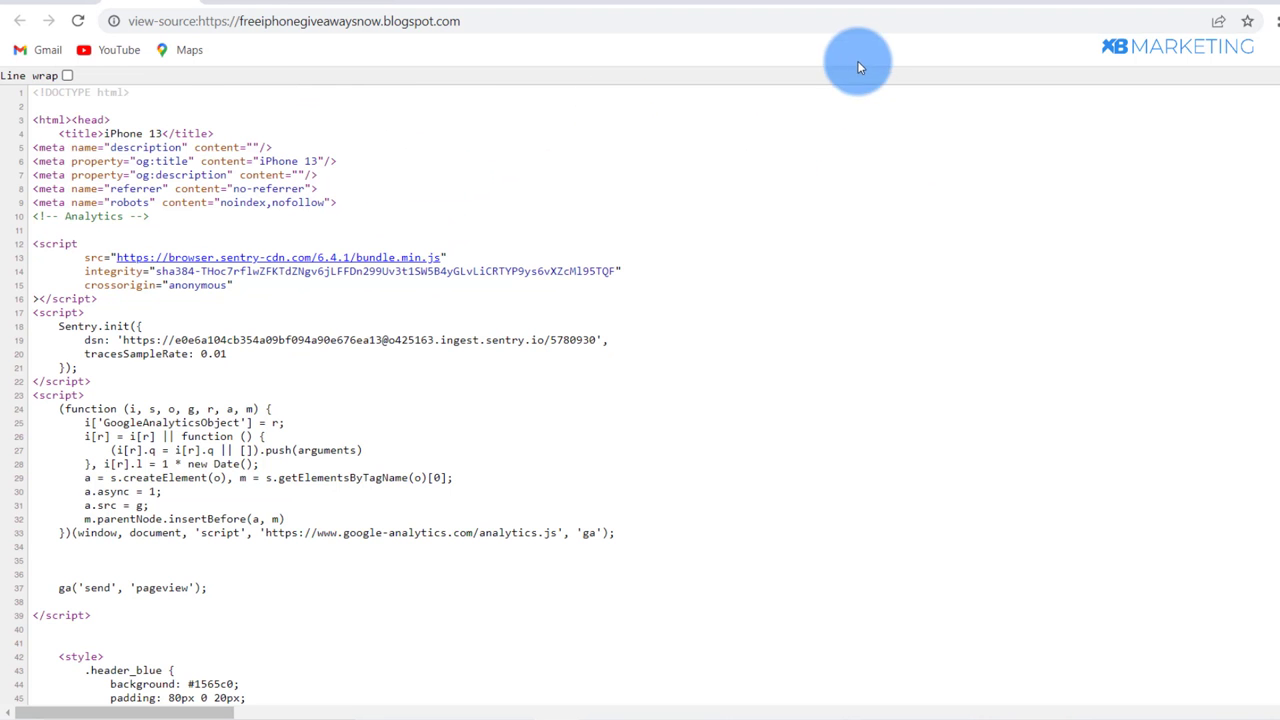
- Switch to aNotepad, paste the copied page source into the note content and look through the script code
{"action": "left_click", "coordinate": [903, 6]}
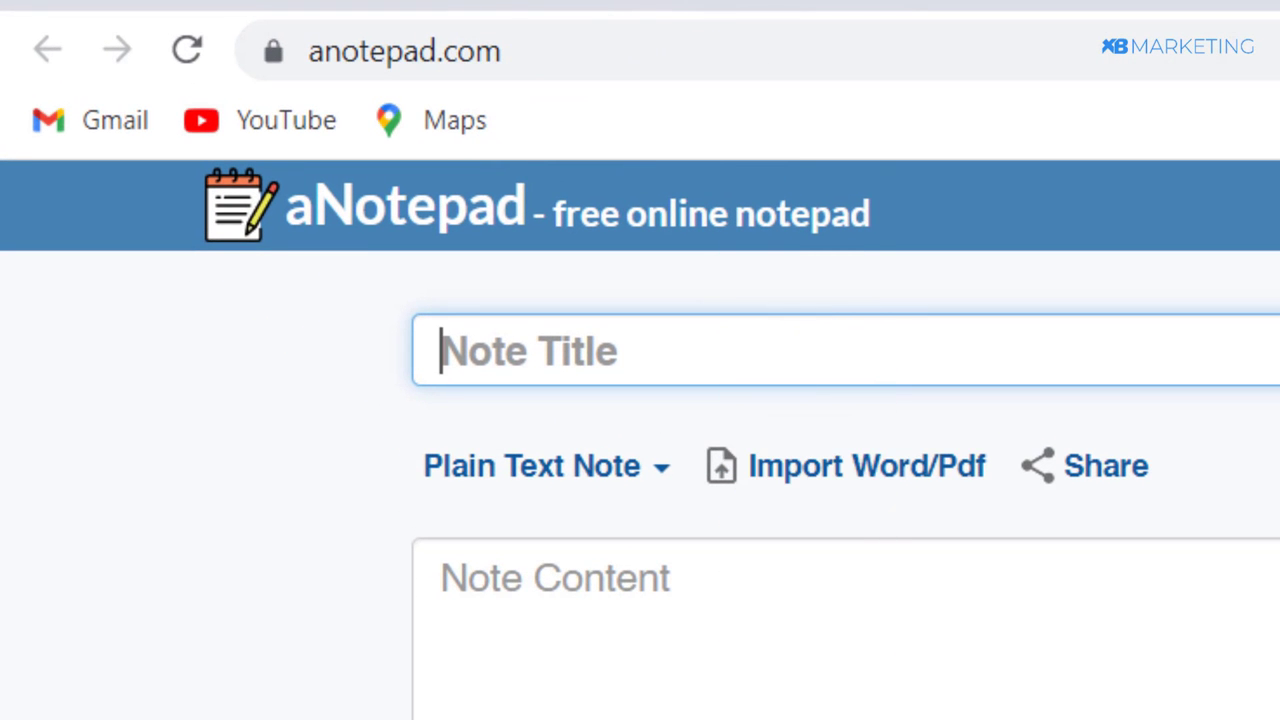
{"action": "left_click", "coordinate": [557, 681]}
{"action": "key", "text": "ctrl+v"}
{"action": "scroll", "coordinate": [479, 330], "scroll_direction": "up", "scroll_amount": 3}
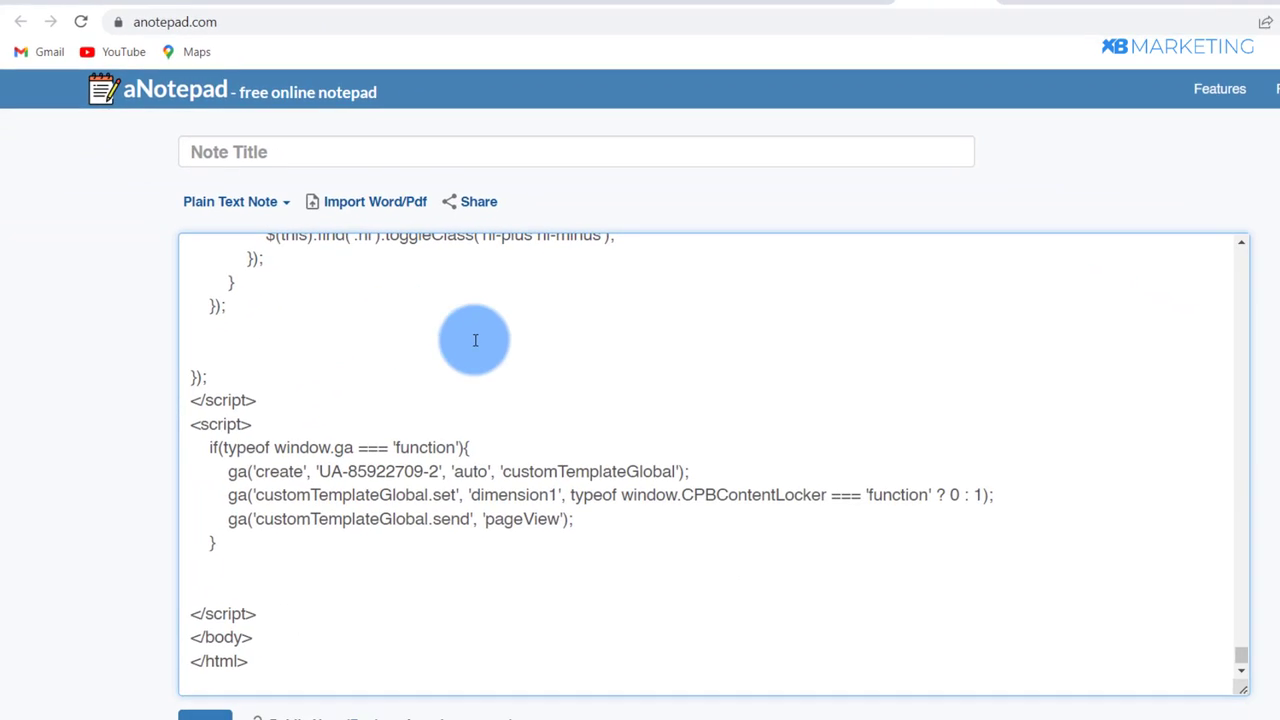
{"action": "scroll", "coordinate": [479, 330], "scroll_direction": "up", "scroll_amount": 10}
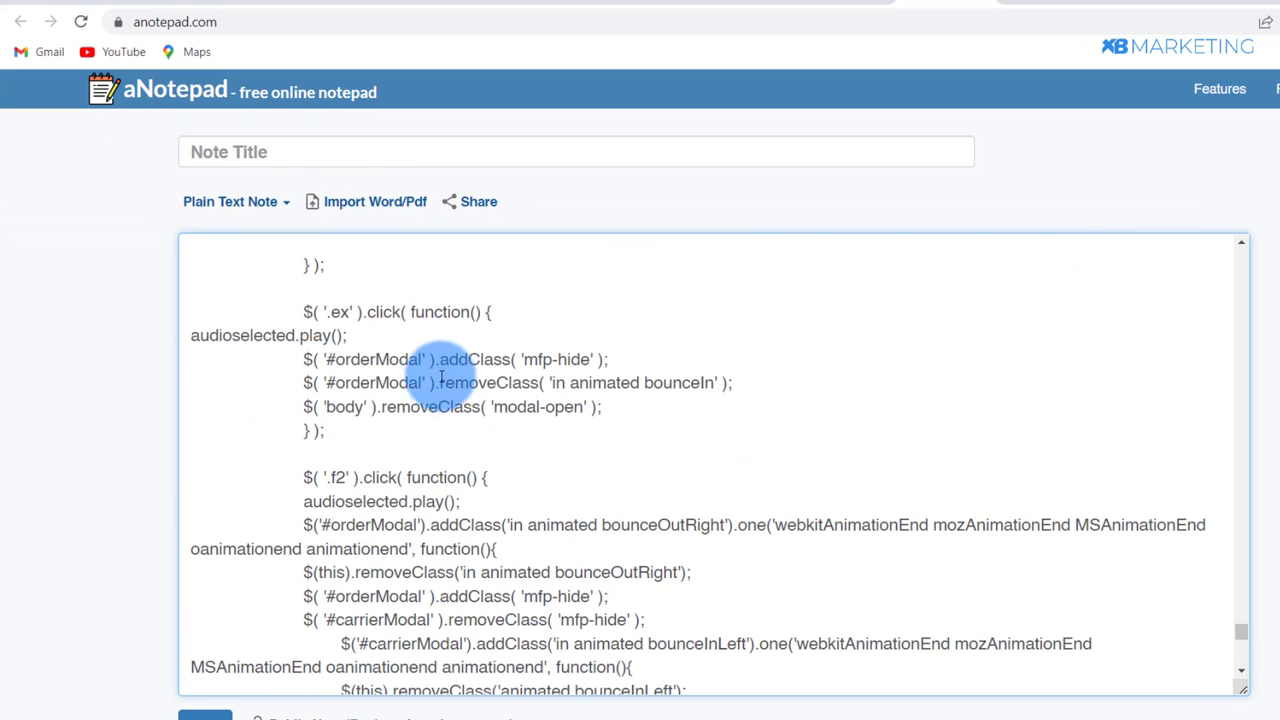
{"action": "scroll", "coordinate": [490, 330], "scroll_direction": "up", "scroll_amount": 2}
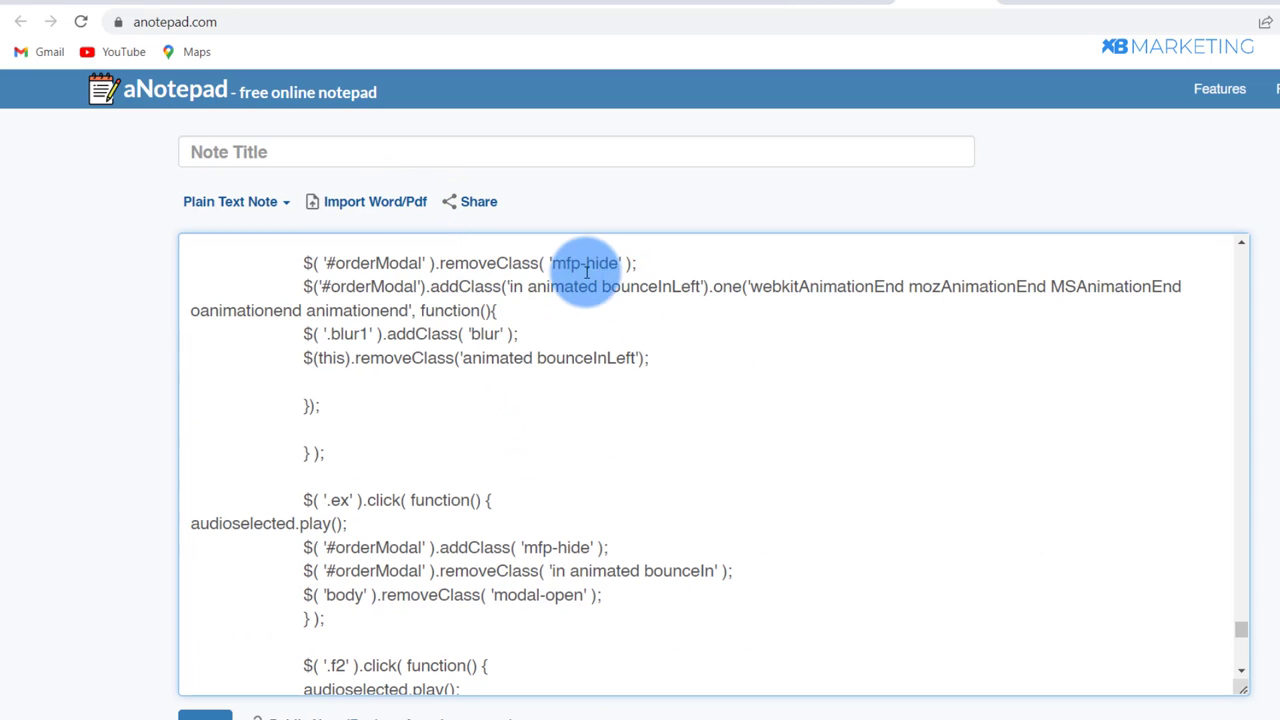
{"action": "scroll", "coordinate": [674, 337], "scroll_direction": "up", "scroll_amount": 3}
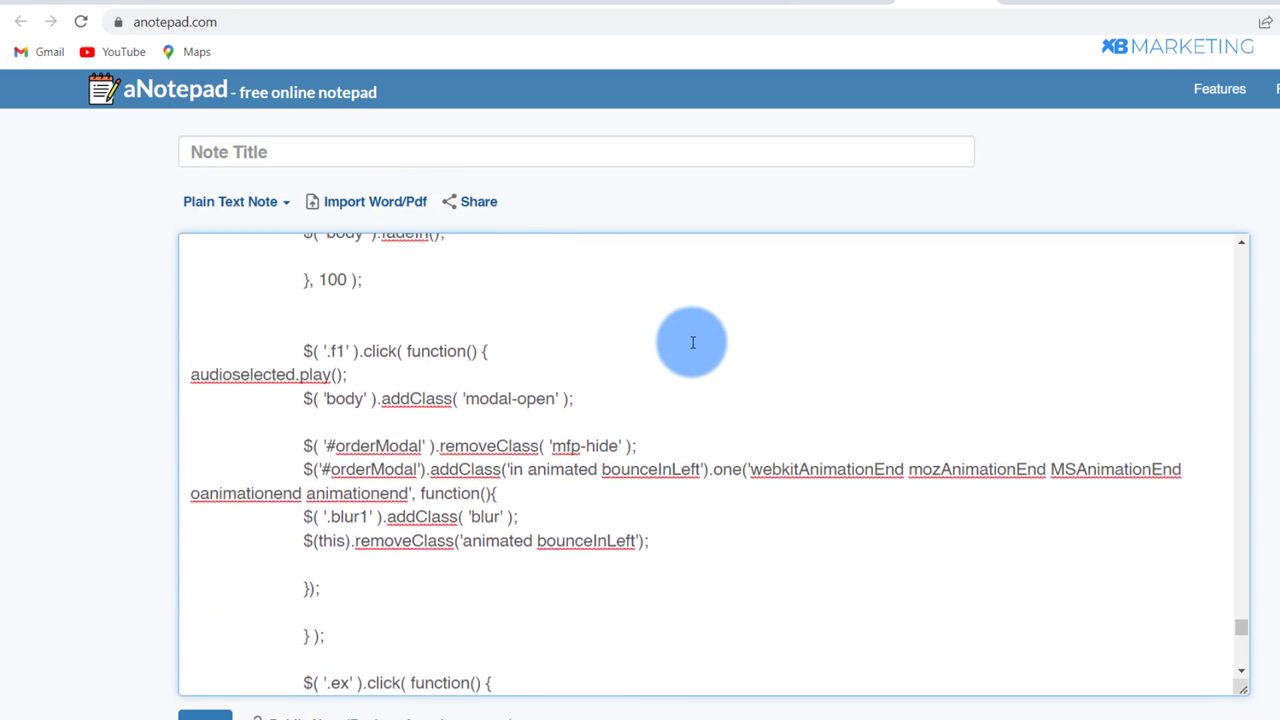
{"action": "scroll", "coordinate": [704, 426], "scroll_direction": "down", "scroll_amount": 3}
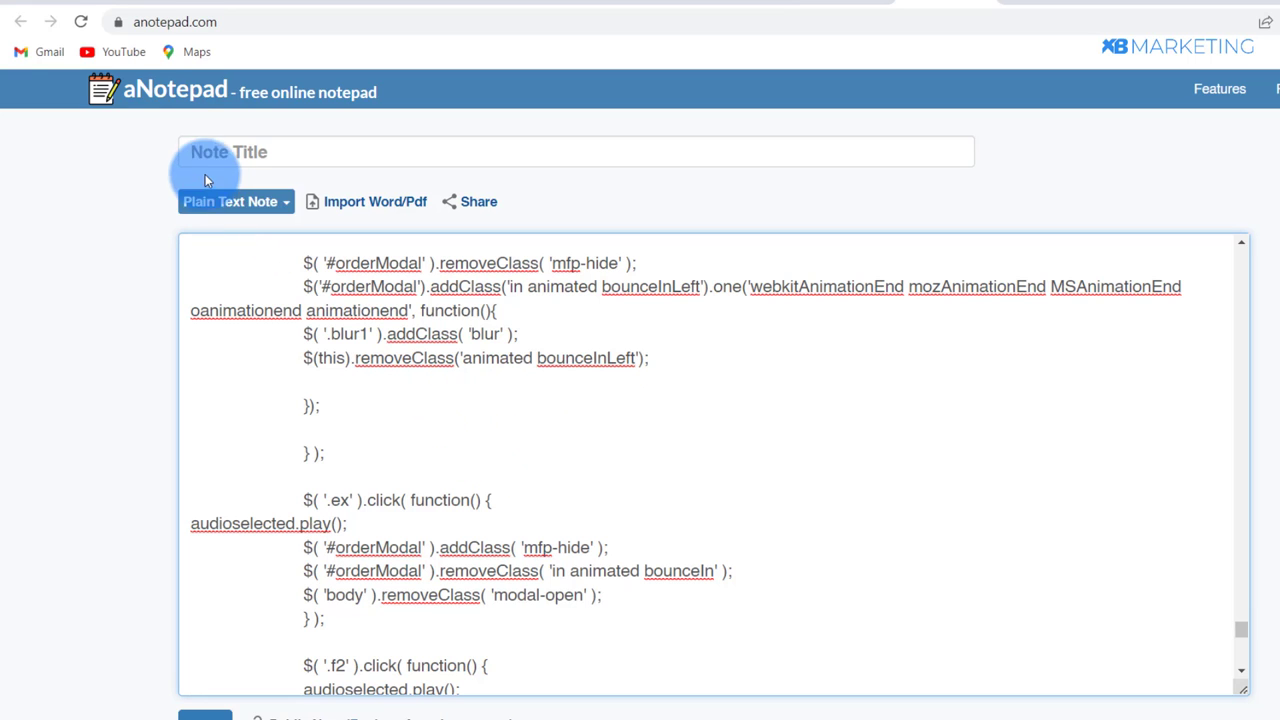
- On the giveaway page, claim an iPhone 13 Pro with the AT&T carrier, the silver finish and 64GB capacity
{"action": "left_click", "coordinate": [55, 8]}
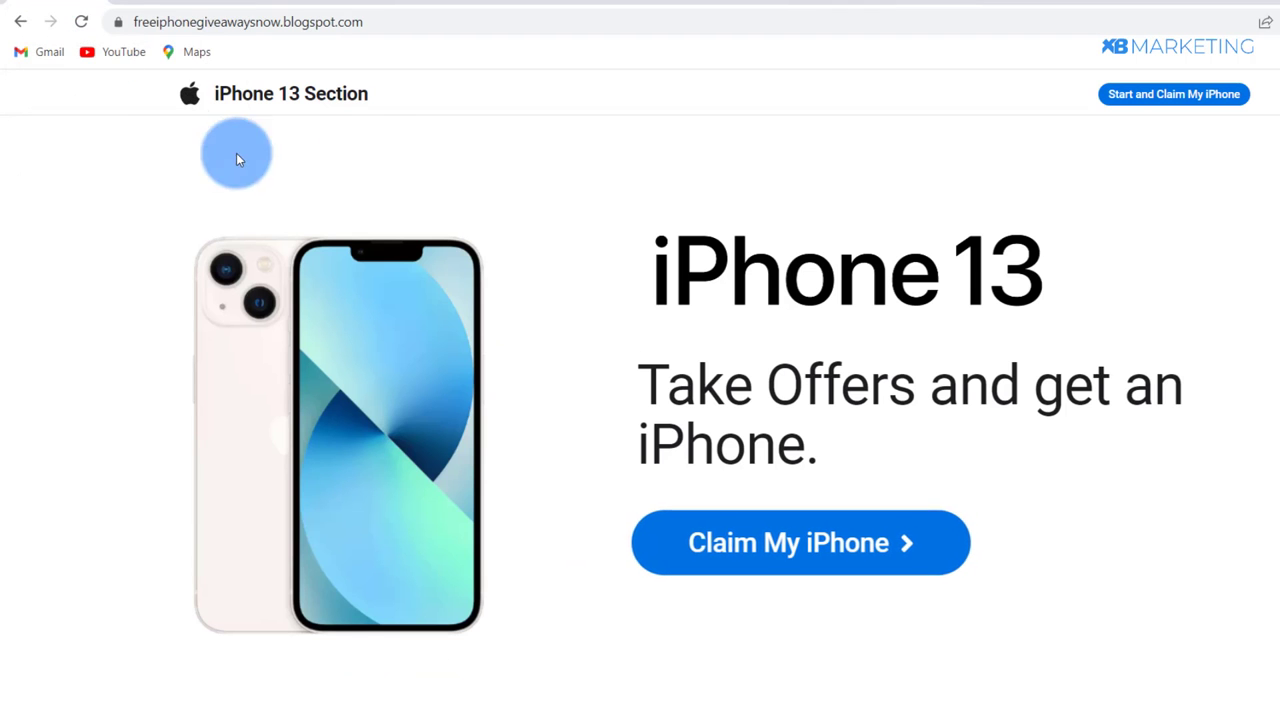
{"action": "left_click", "coordinate": [762, 548]}
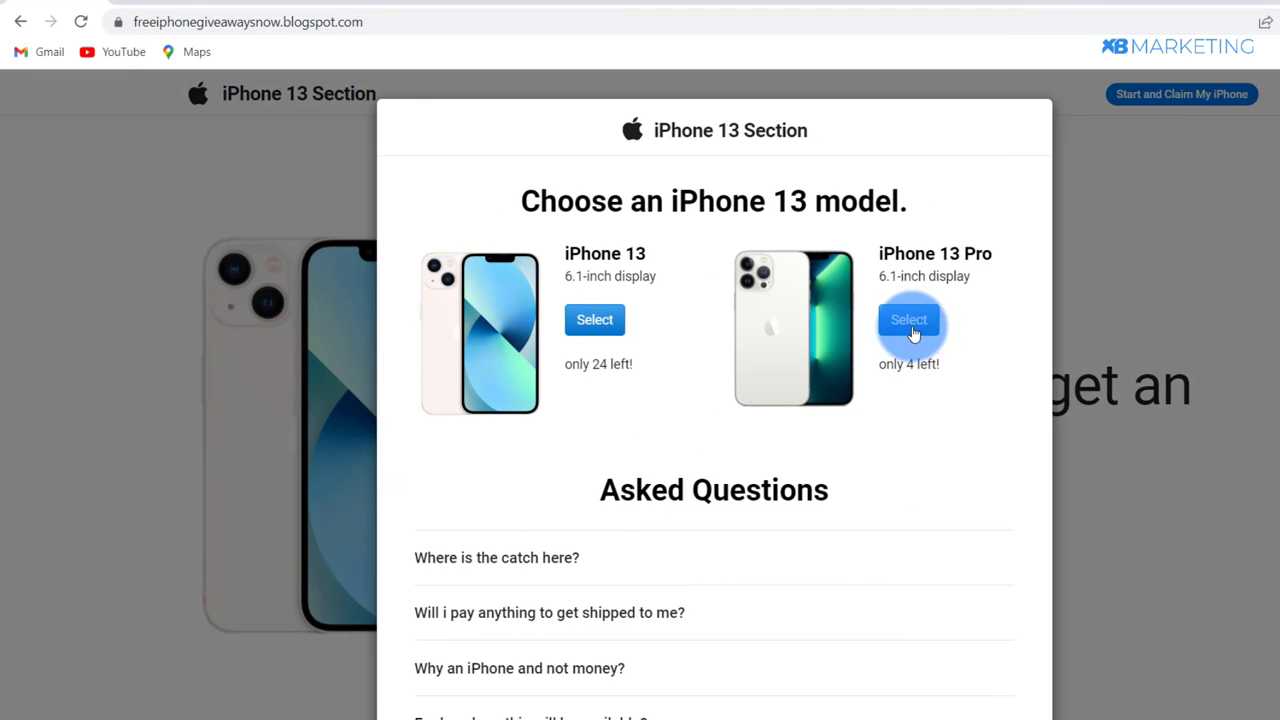
{"action": "left_click", "coordinate": [900, 325]}
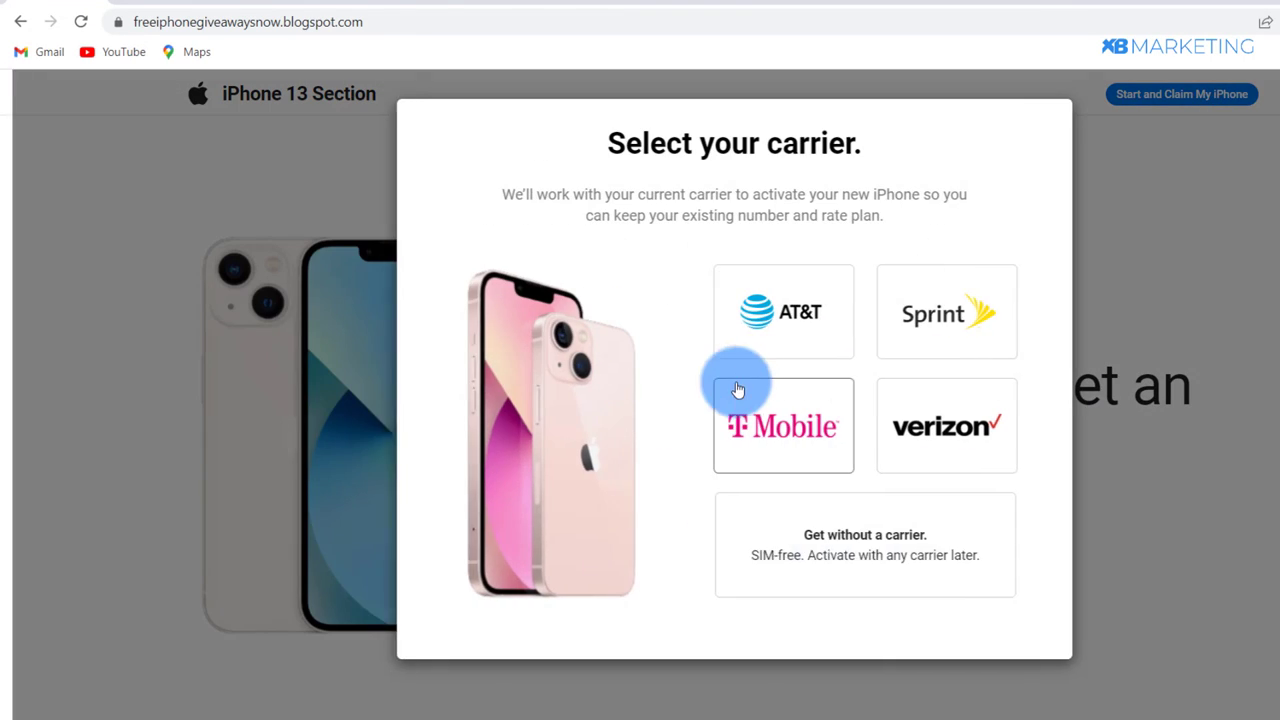
{"action": "left_click", "coordinate": [805, 298]}
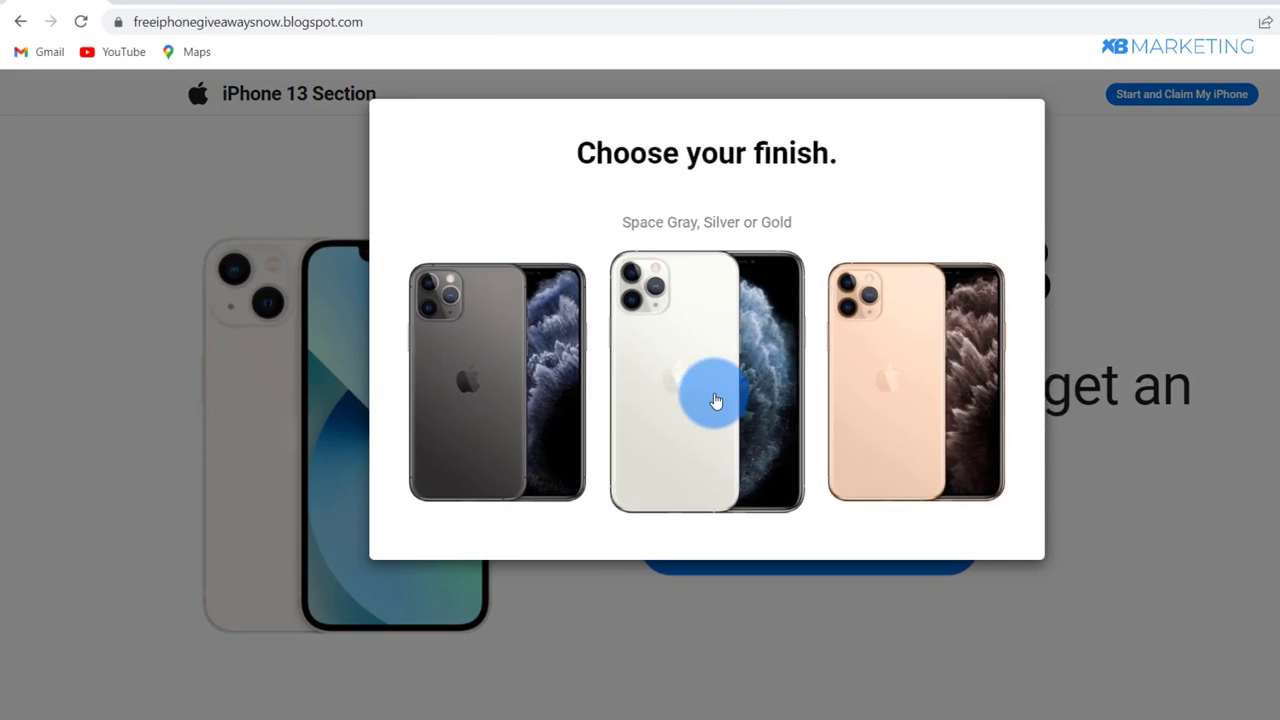
{"action": "left_click", "coordinate": [716, 400]}
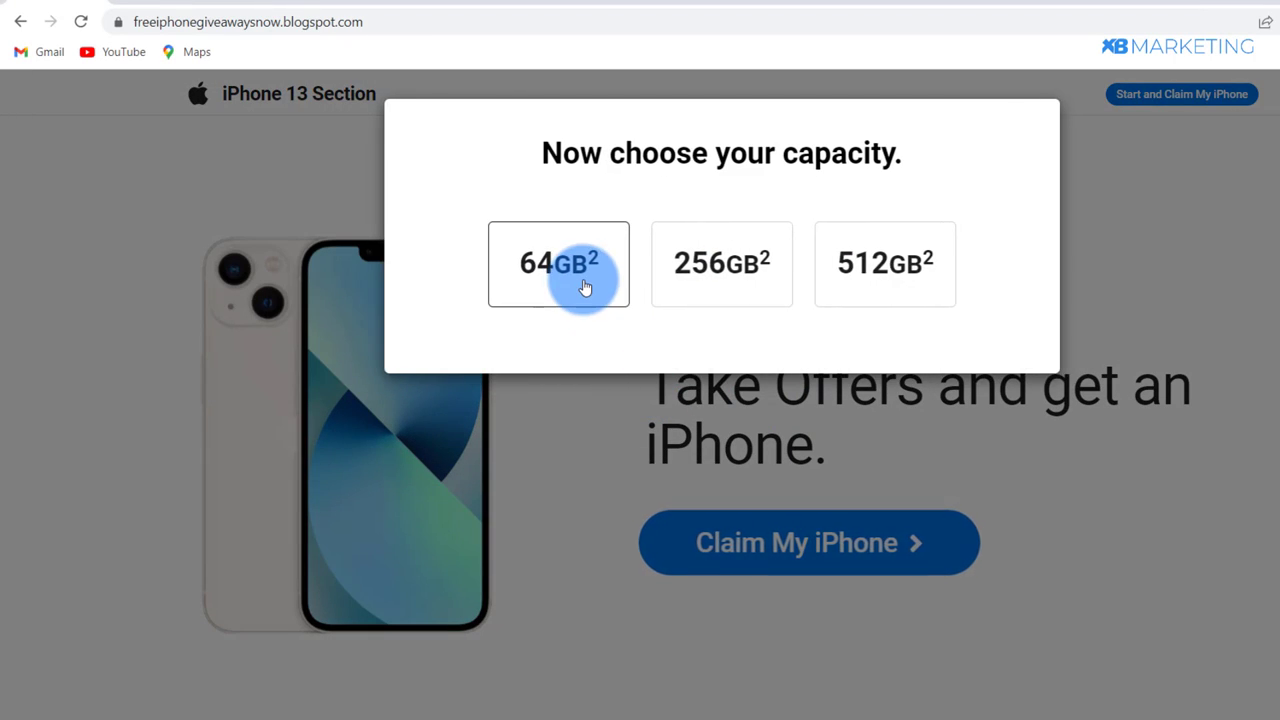
{"action": "left_click", "coordinate": [585, 288]}
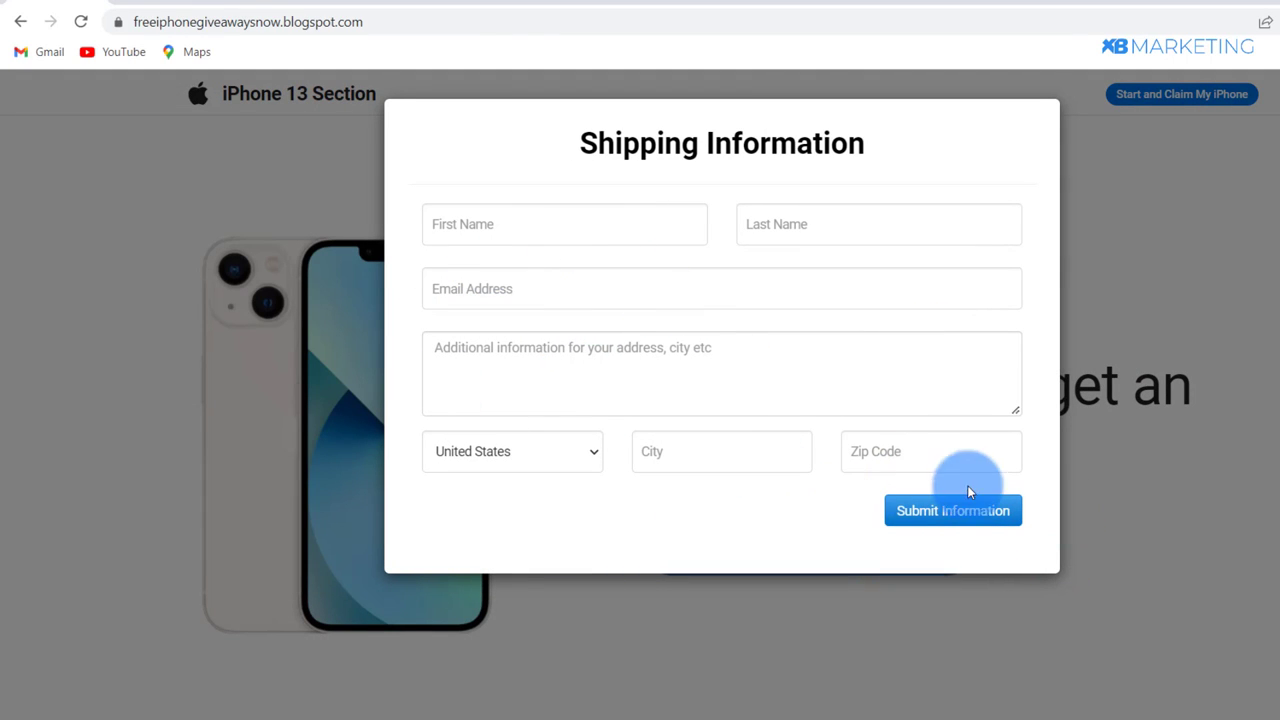
- Fill in the shipping form's first name, last name, e-mail, city and zip code for the United States and submit it
{"action": "left_click", "coordinate": [972, 520]}
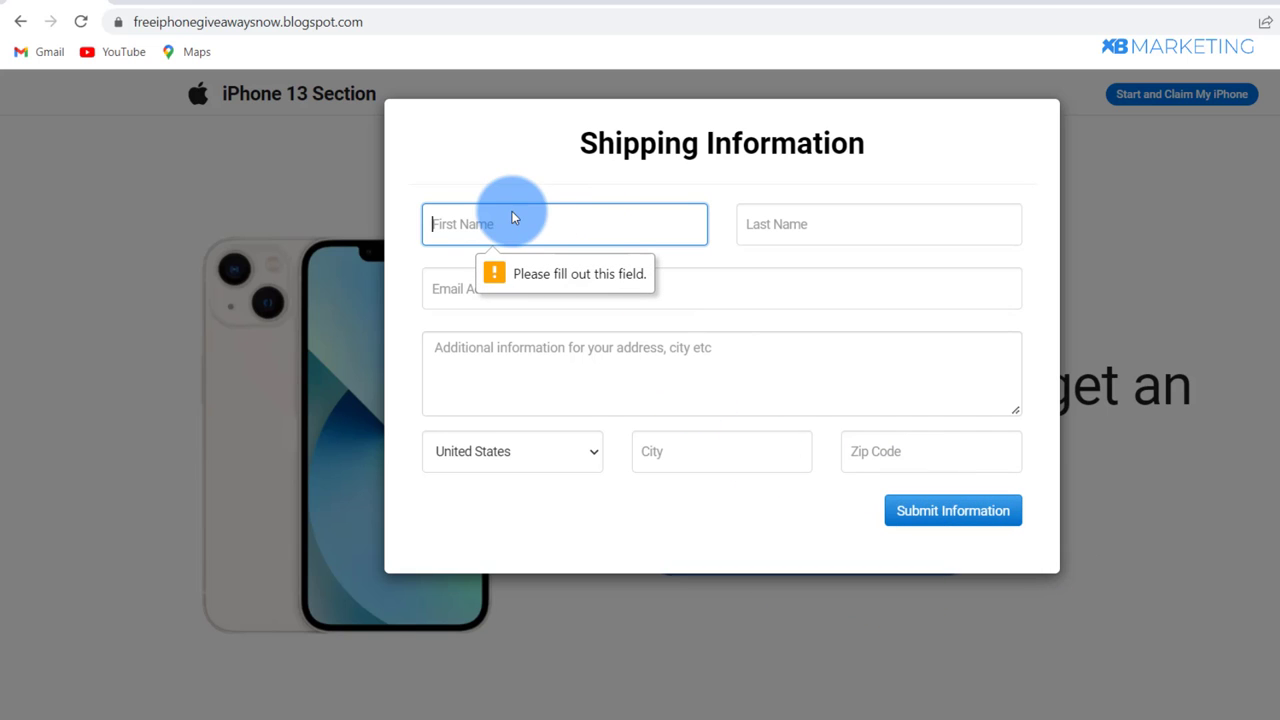
{"action": "left_click", "coordinate": [910, 521]}
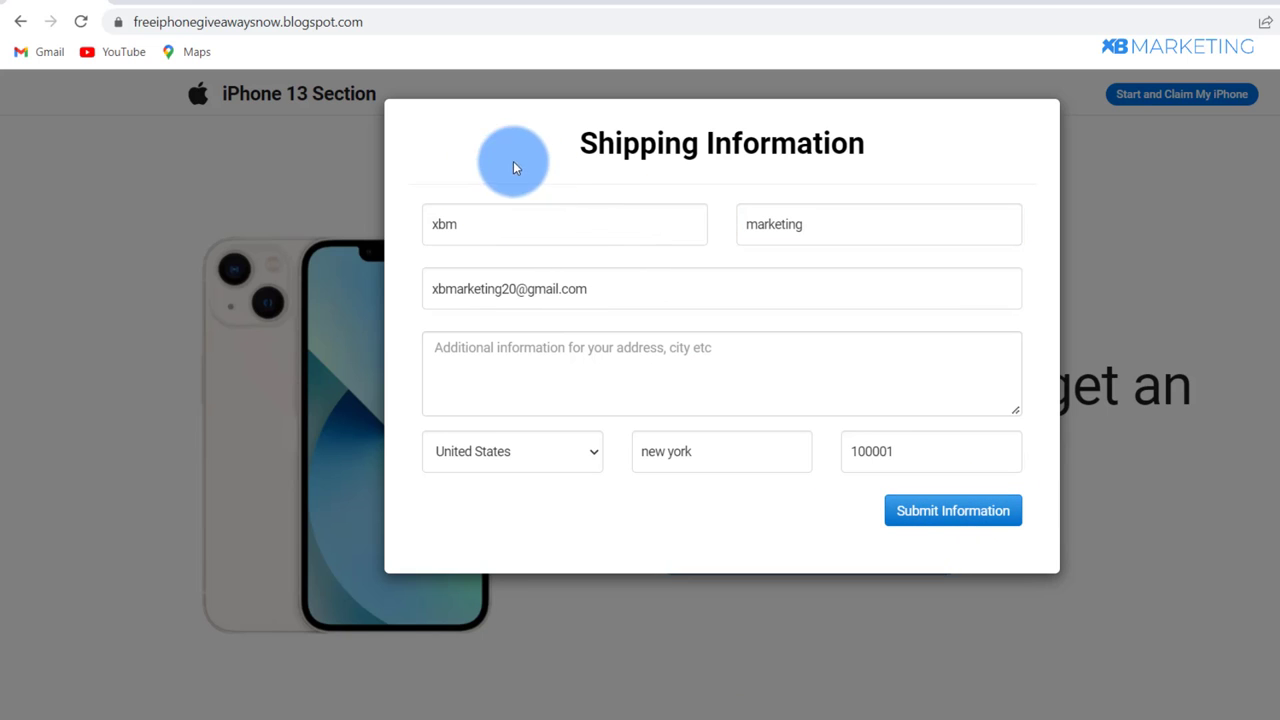
{"action": "left_click", "coordinate": [951, 512]}
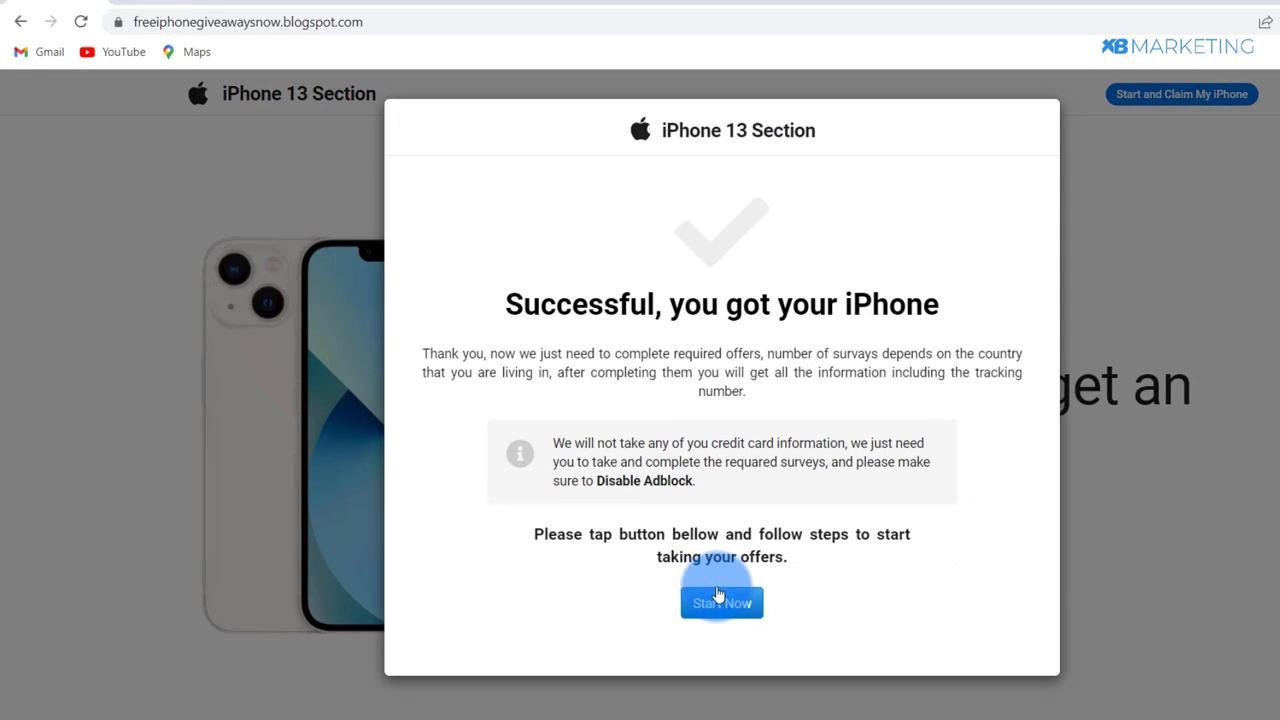
- Continue from the giveaway's success message to the offers page and copy its address, mobileverify.net/cl/i/5kg756
{"action": "left_click_drag", "start_coordinate": [508, 292], "coordinate": [974, 306]}
{"action": "left_click", "coordinate": [937, 334]}
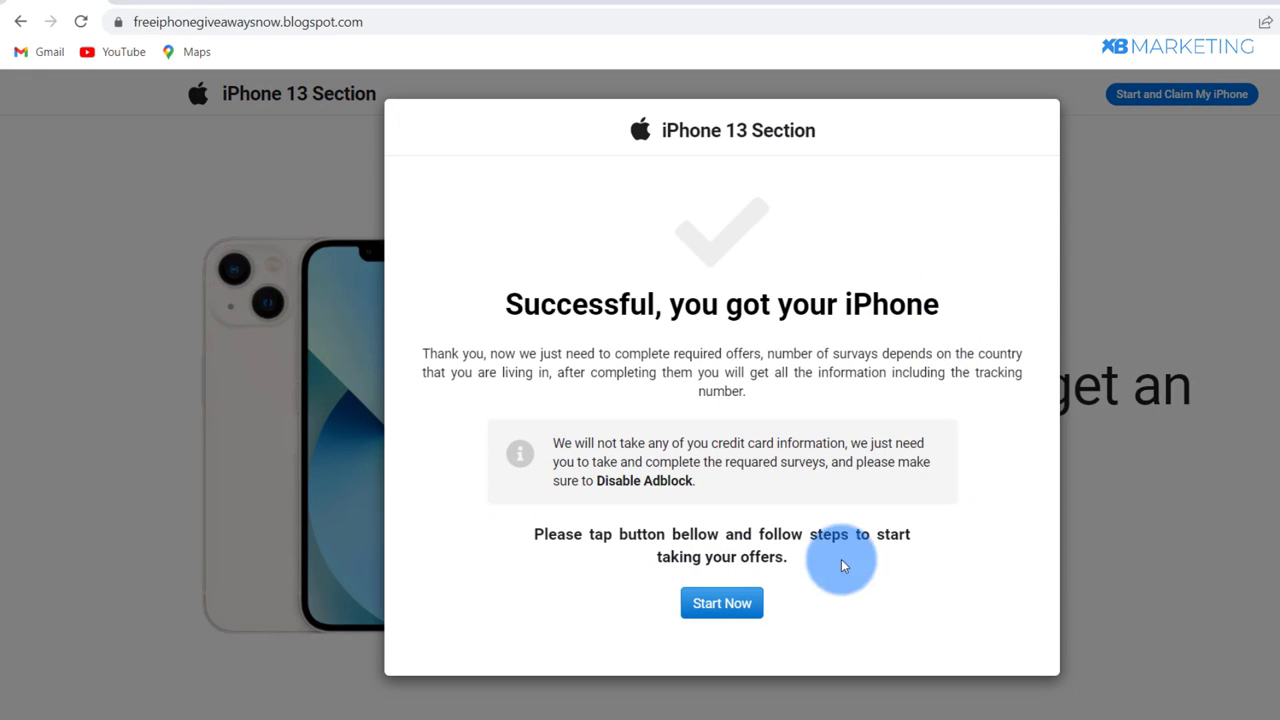
{"action": "left_click", "coordinate": [743, 600]}
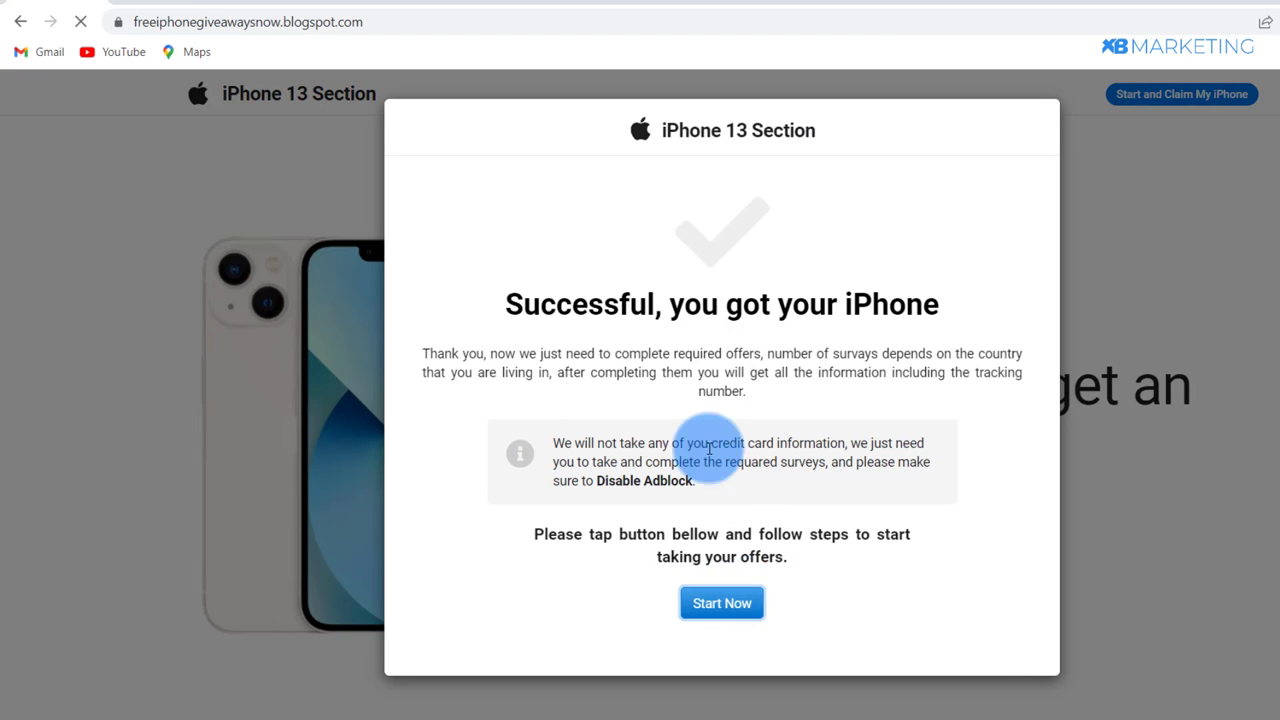
{"action": "left_click", "coordinate": [149, 12]}
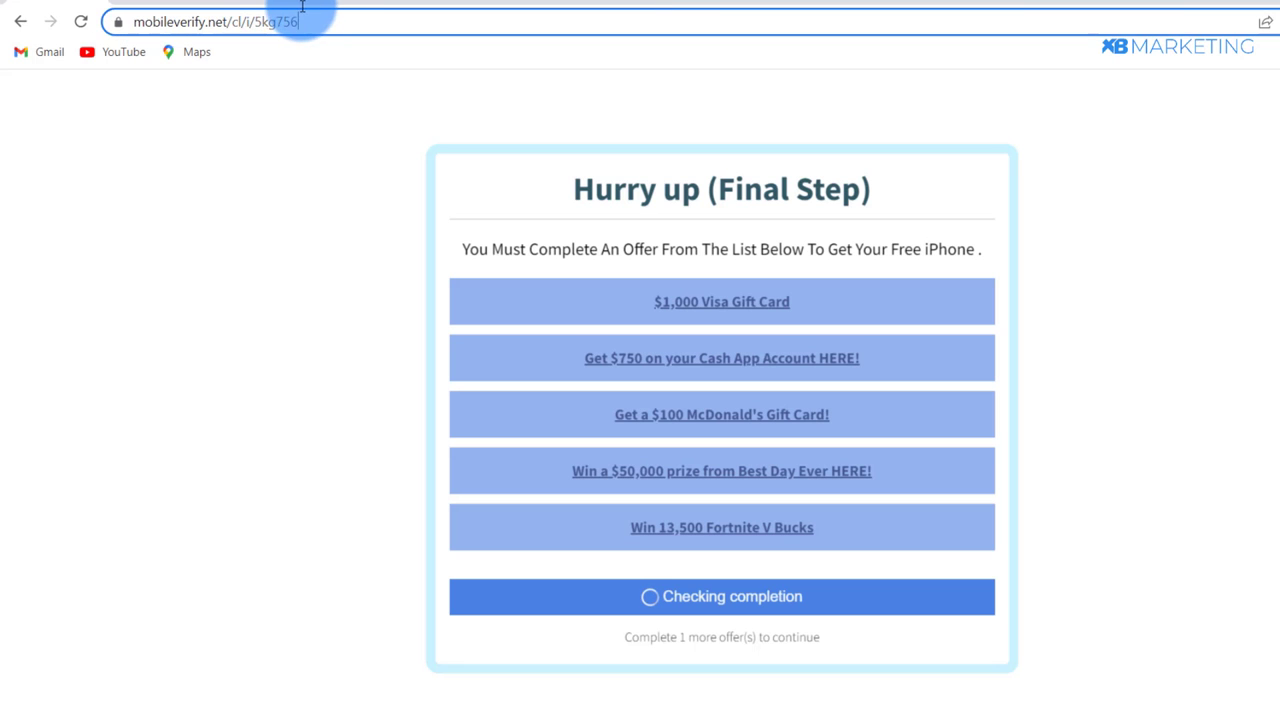
{"action": "left_click_drag", "start_coordinate": [302, 6], "coordinate": [110, 8]}
{"action": "key", "text": "ctrl+c"}
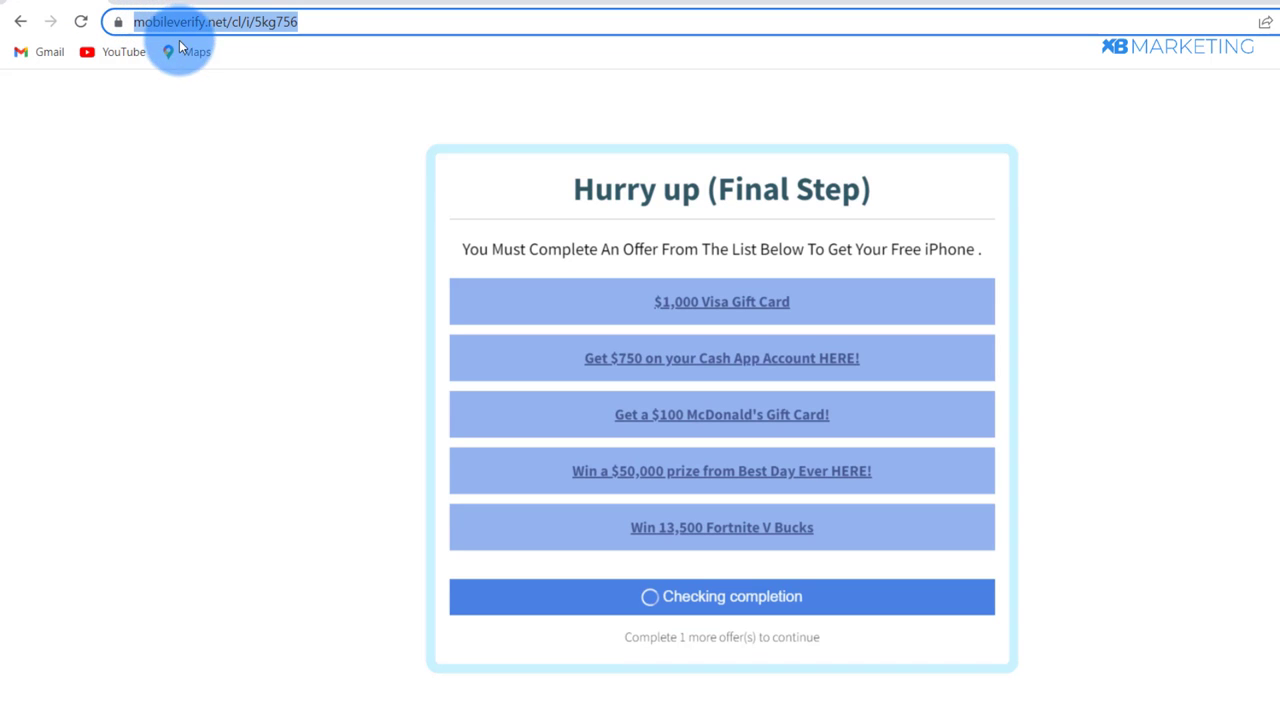
{"action": "left_click", "coordinate": [248, 188]}
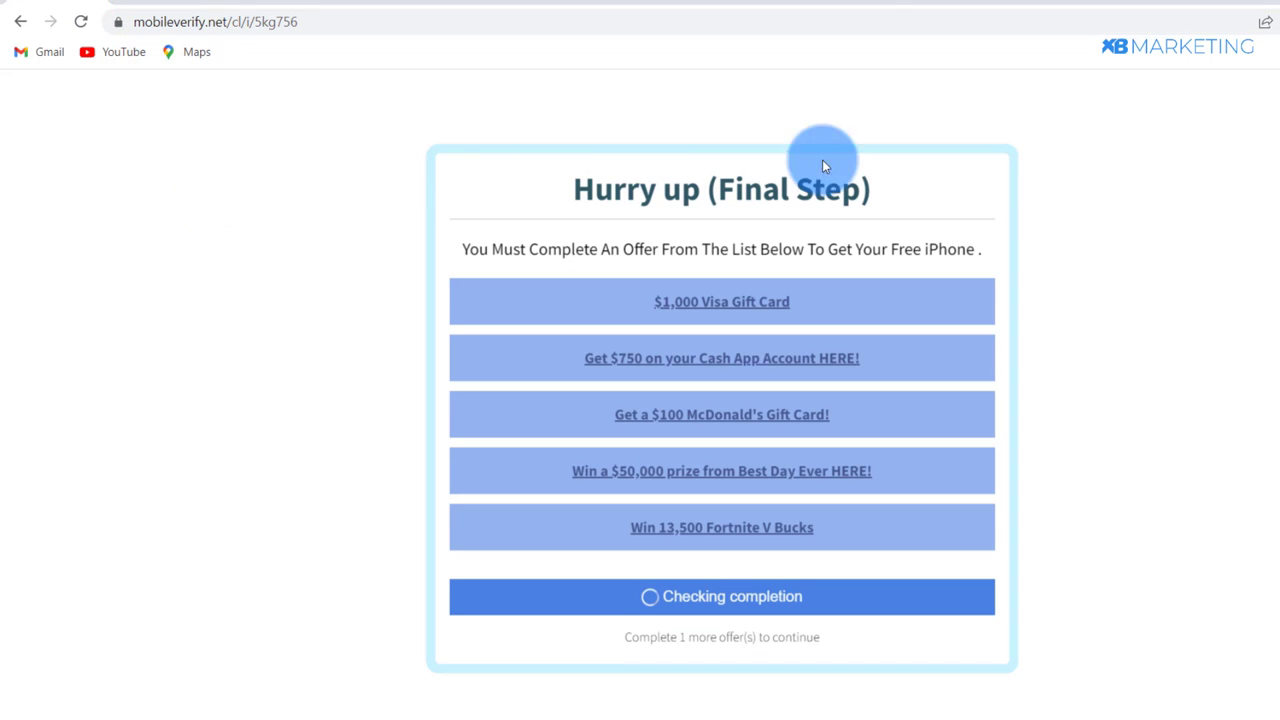
{"action": "left_click", "coordinate": [923, 3]}
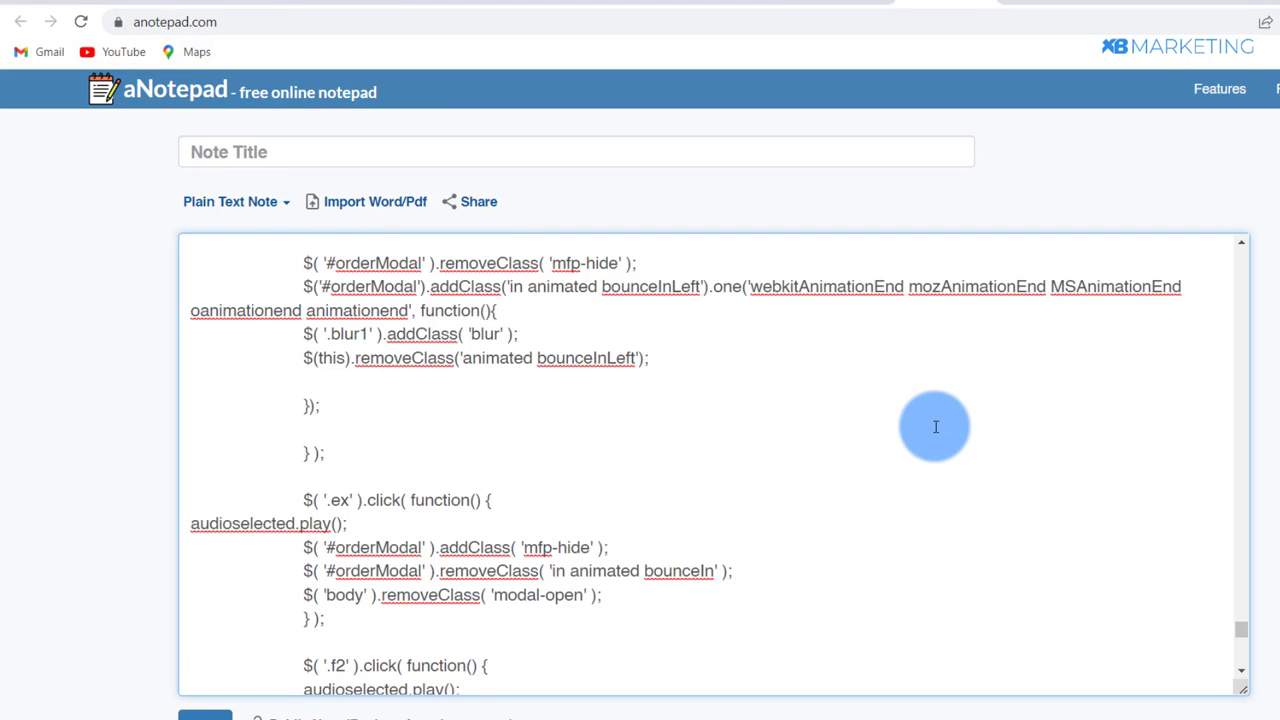
{"action": "left_click", "coordinate": [843, 403]}
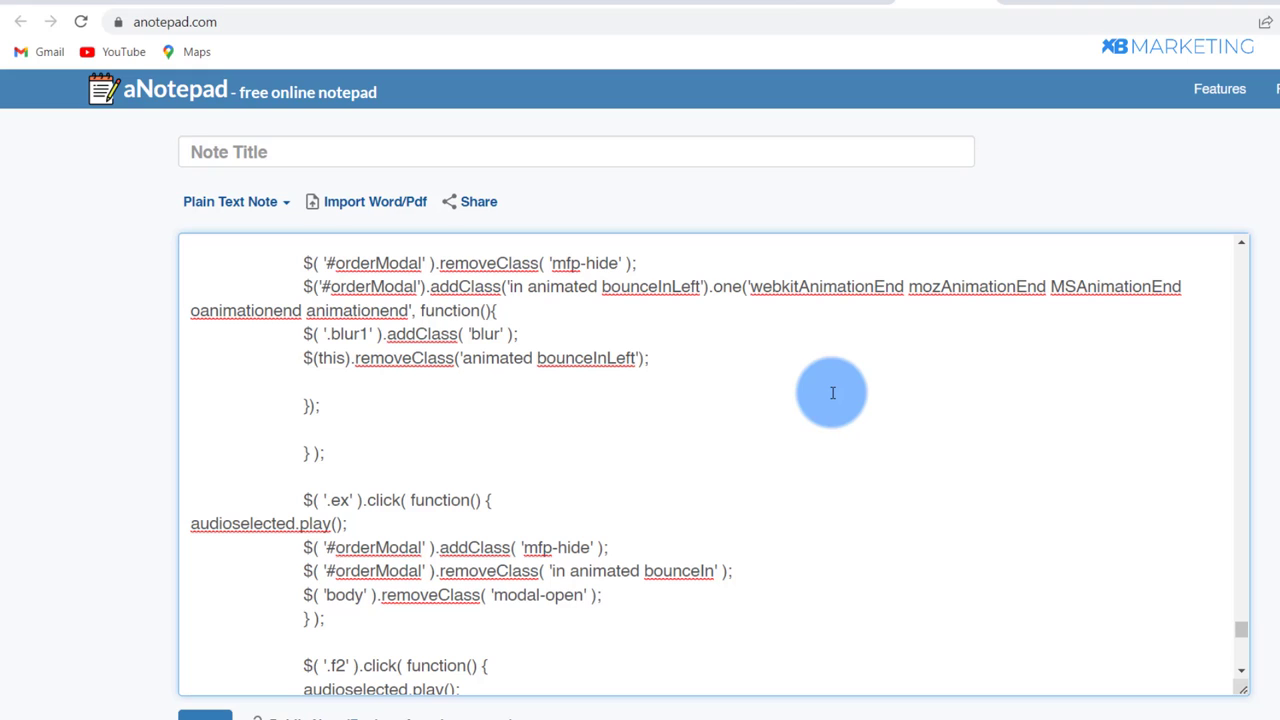
{"action": "key", "text": "ctrl+f"}
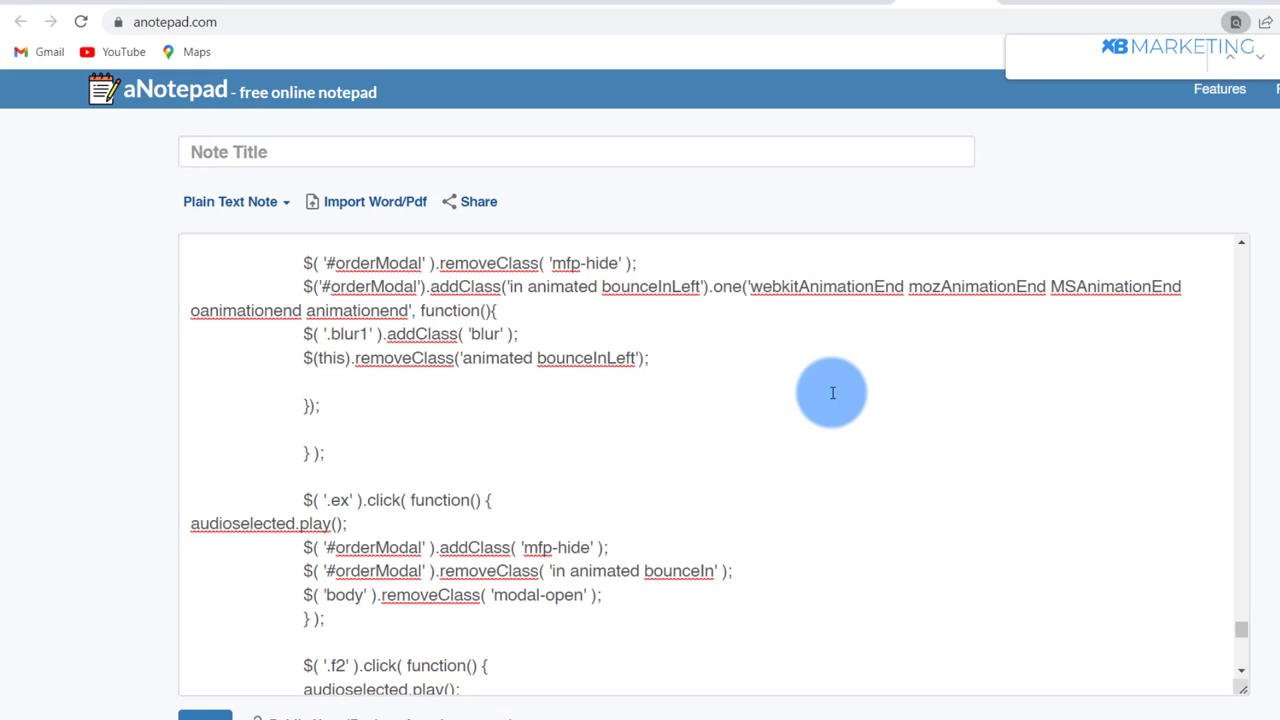
{"action": "key", "text": "ctrl+v"}
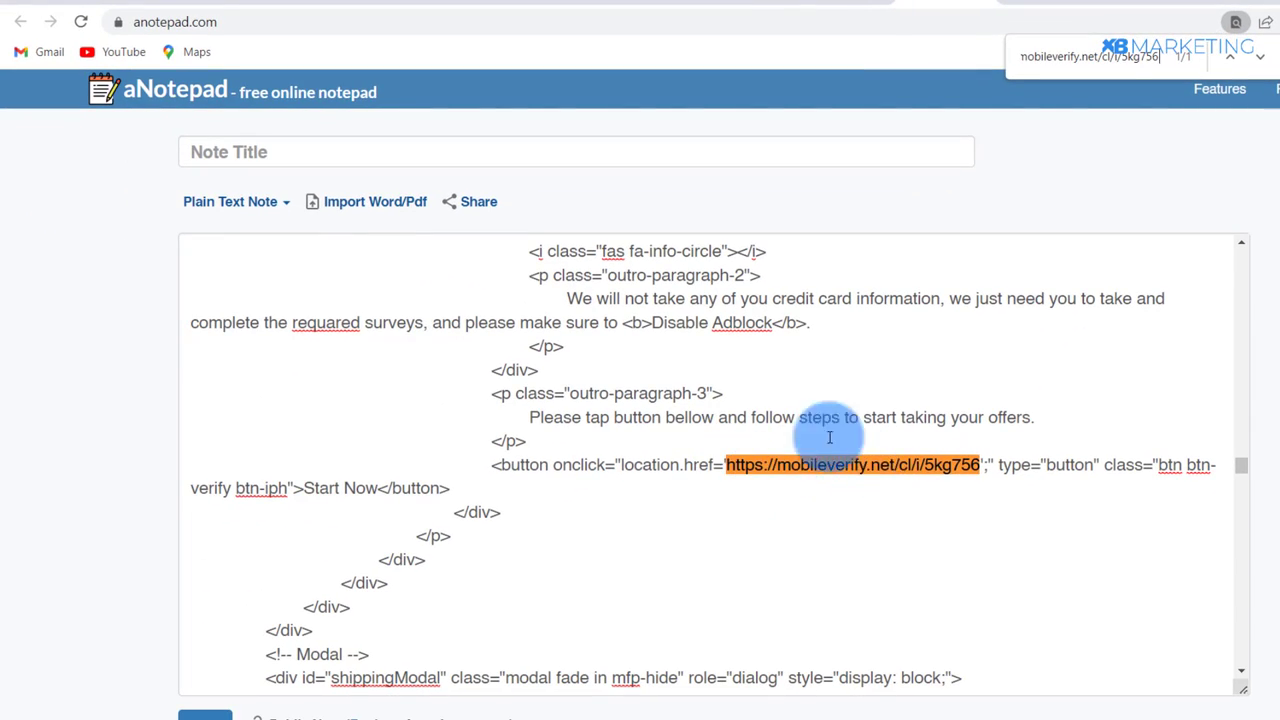
{"action": "left_click", "coordinate": [993, 2]}
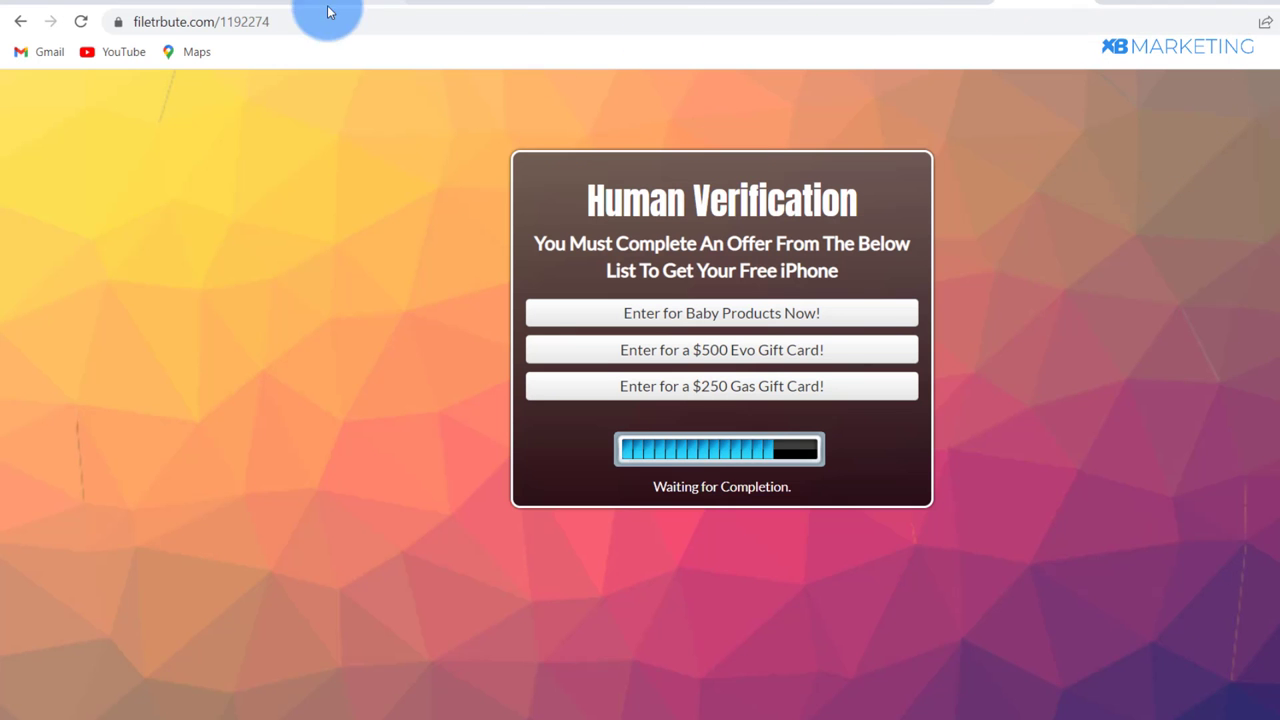
{"action": "left_click", "coordinate": [265, 22]}
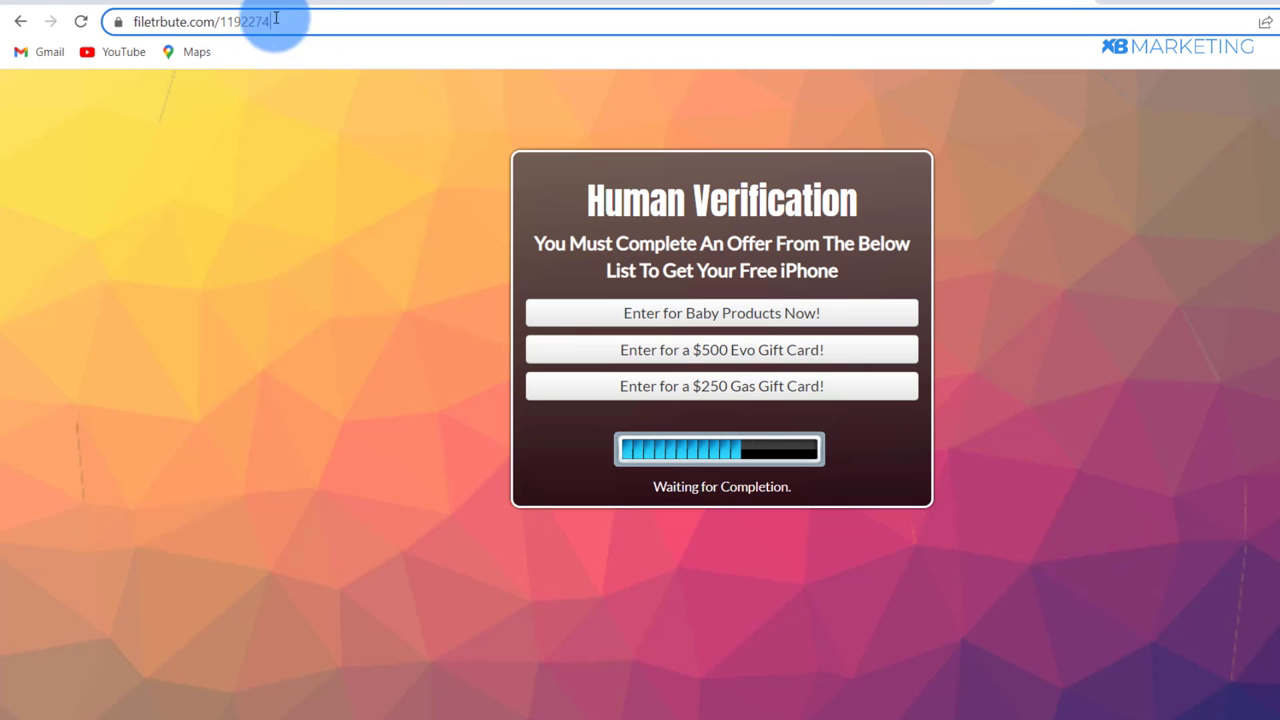
{"action": "left_click", "coordinate": [1100, 3]}
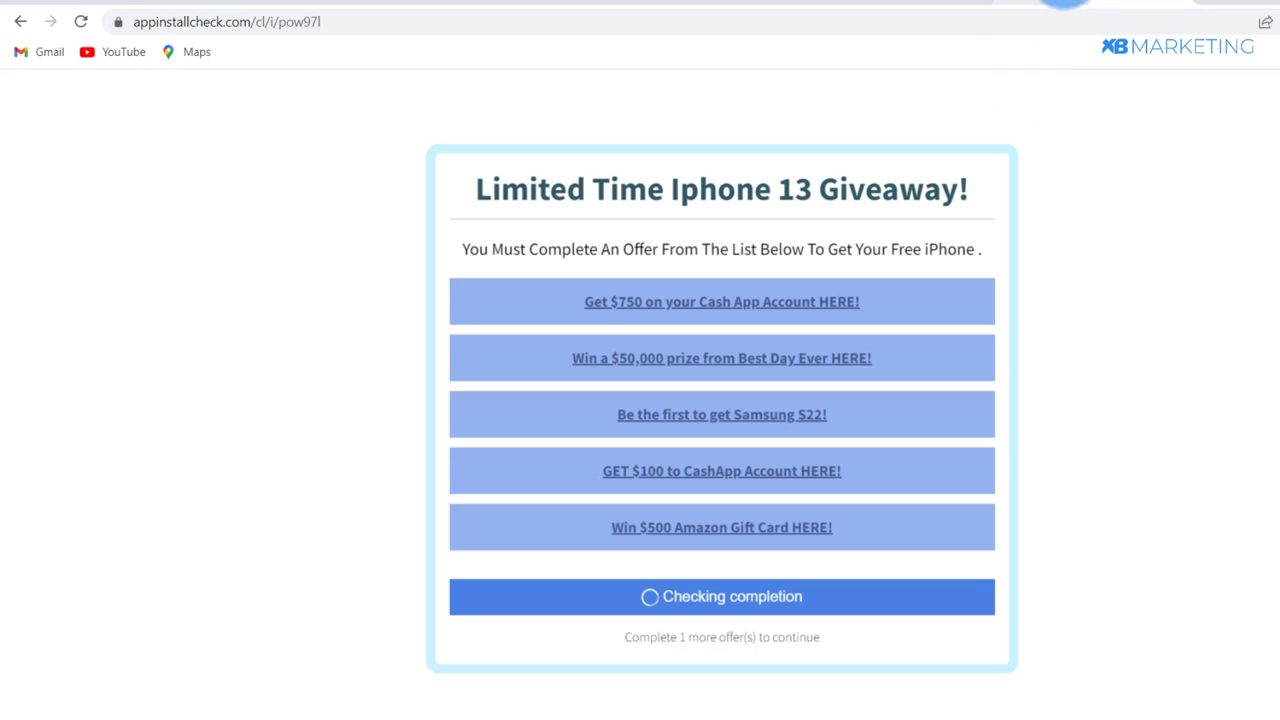
{"action": "left_click", "coordinate": [857, 2]}
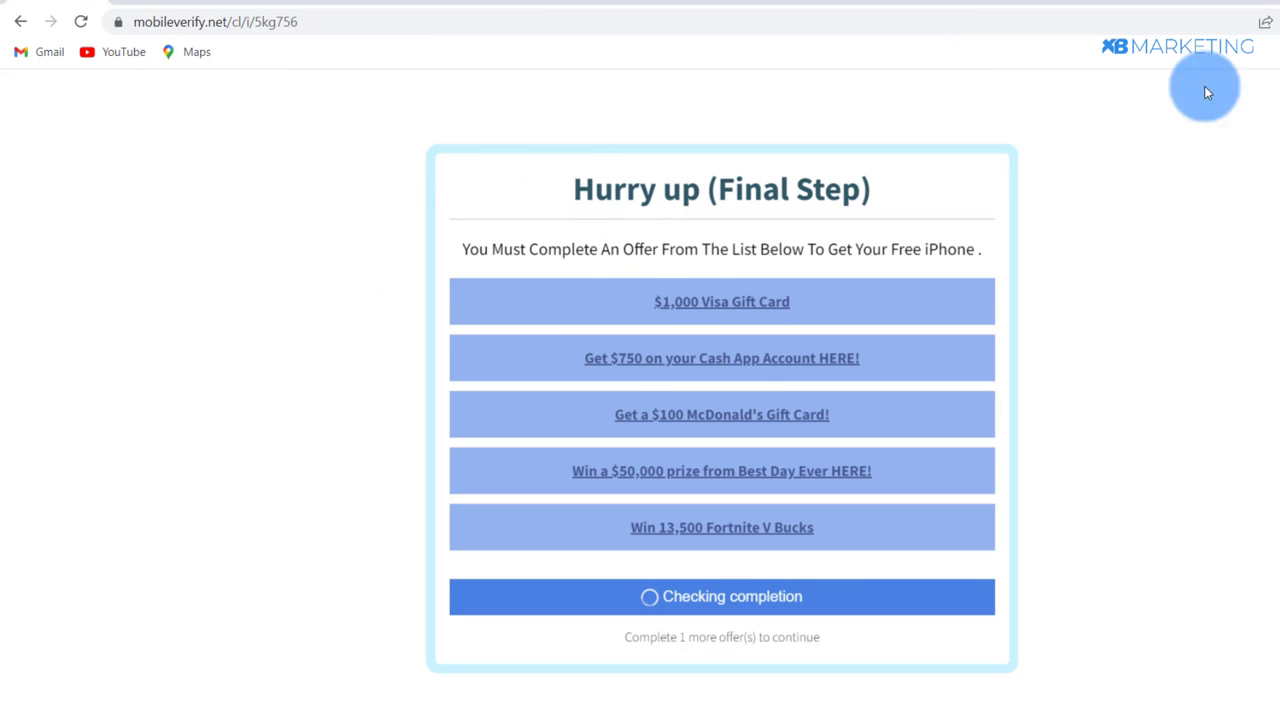
{"action": "left_click", "coordinate": [1145, 3]}
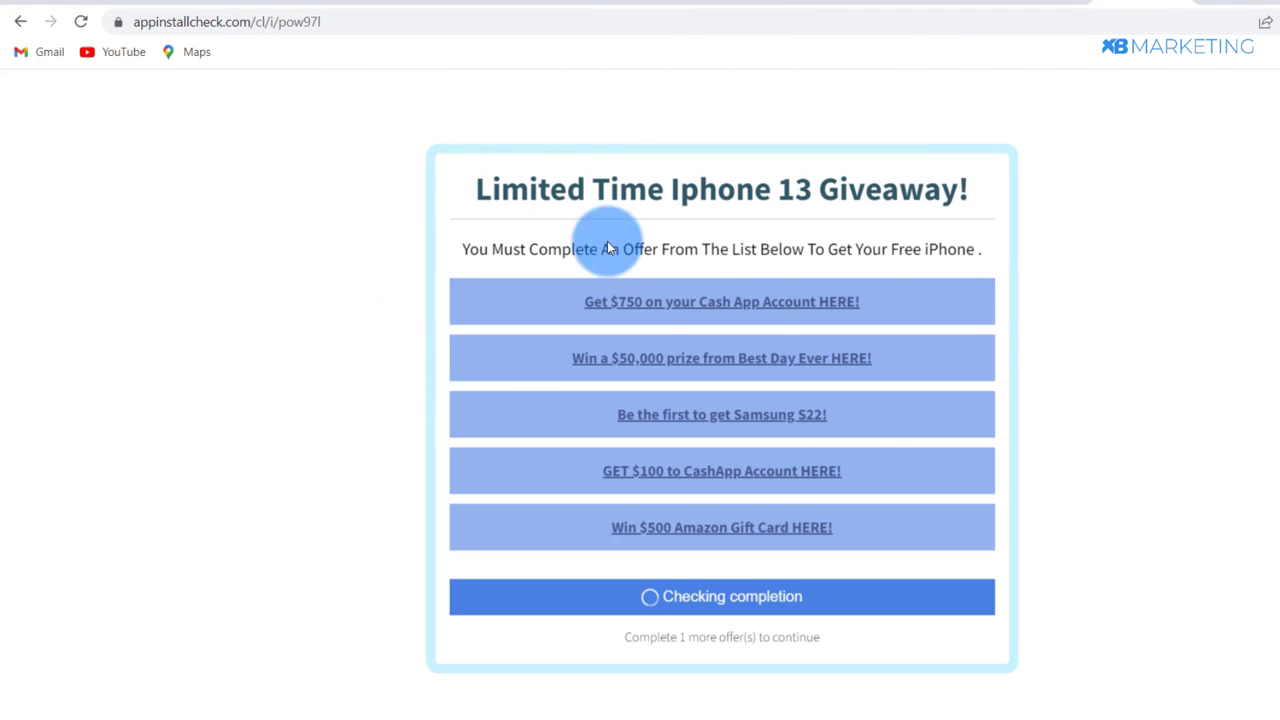
{"action": "left_click", "coordinate": [1041, 6]}
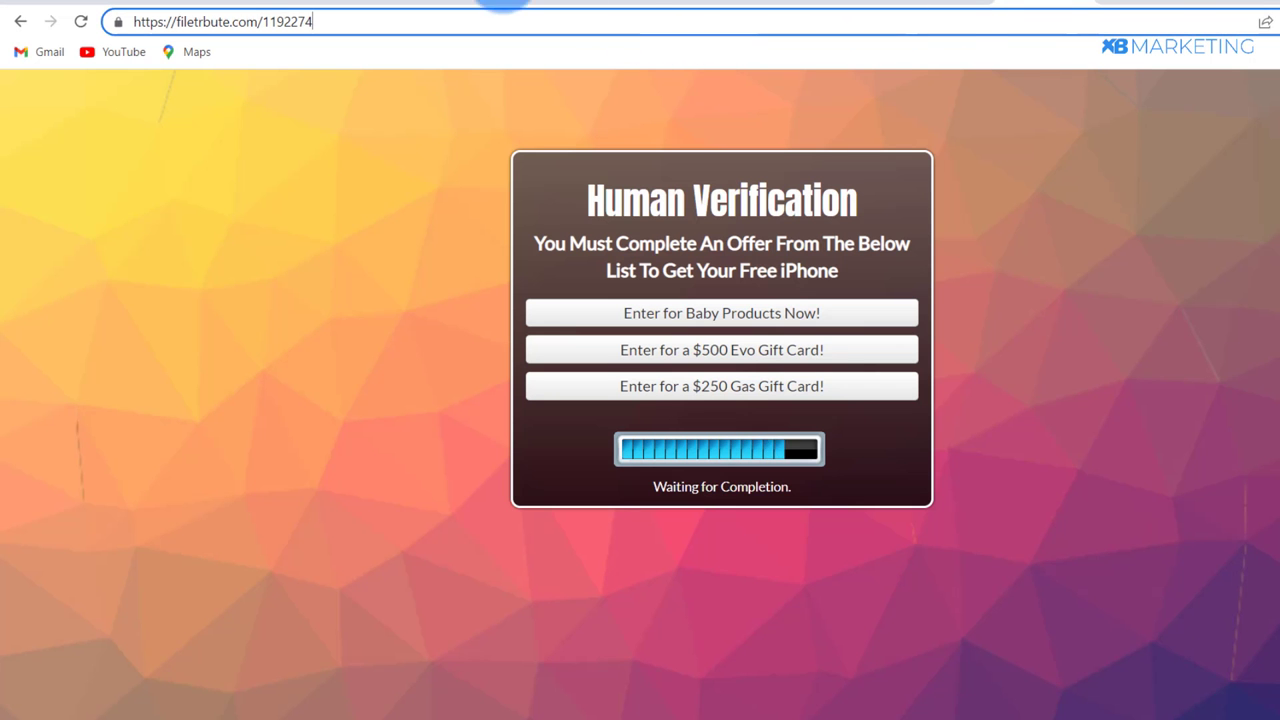
{"action": "left_click_drag", "start_coordinate": [328, 22], "coordinate": [131, 26]}
{"action": "left_click", "coordinate": [184, 170]}
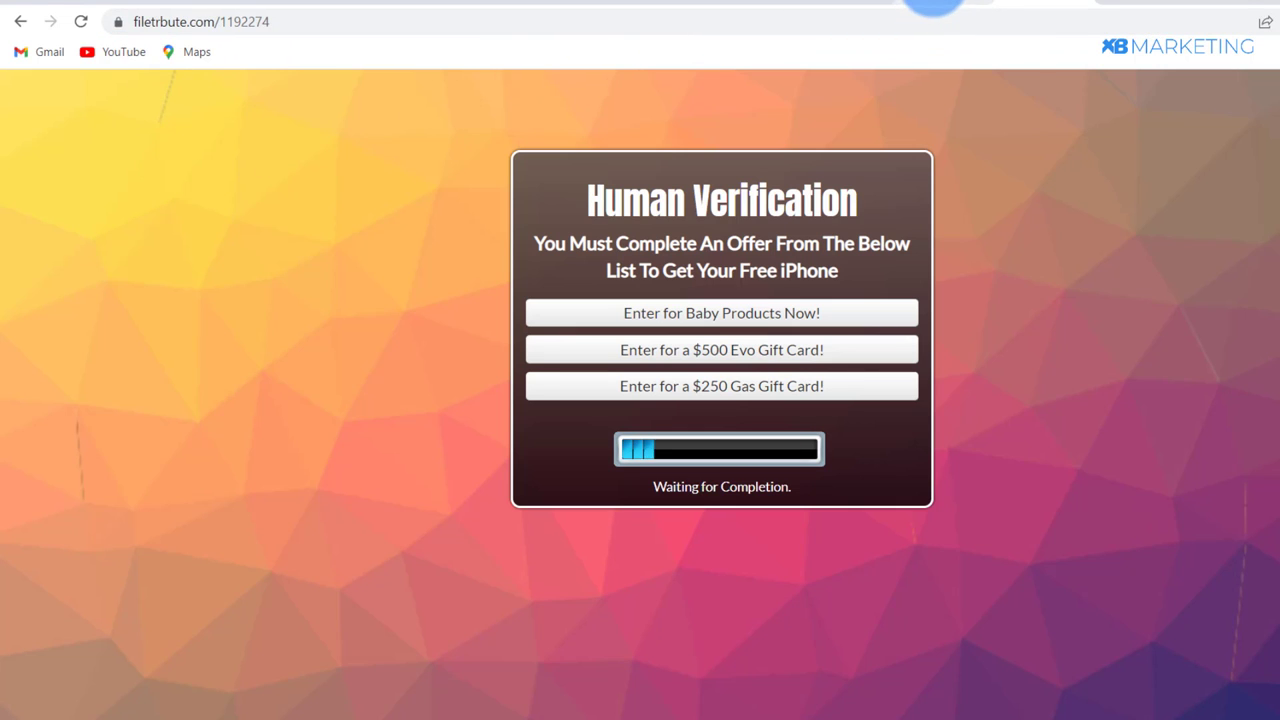
{"action": "left_click", "coordinate": [932, 5]}
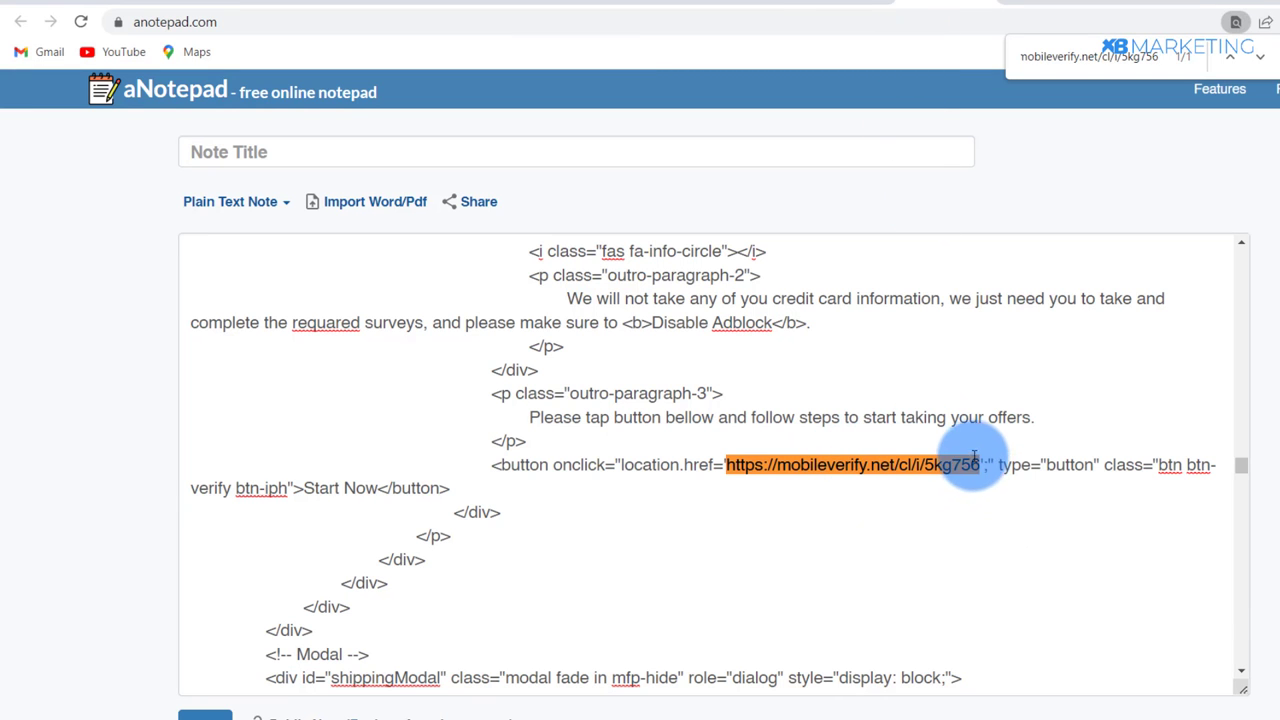
{"action": "left_click_drag", "start_coordinate": [981, 465], "coordinate": [736, 465]}
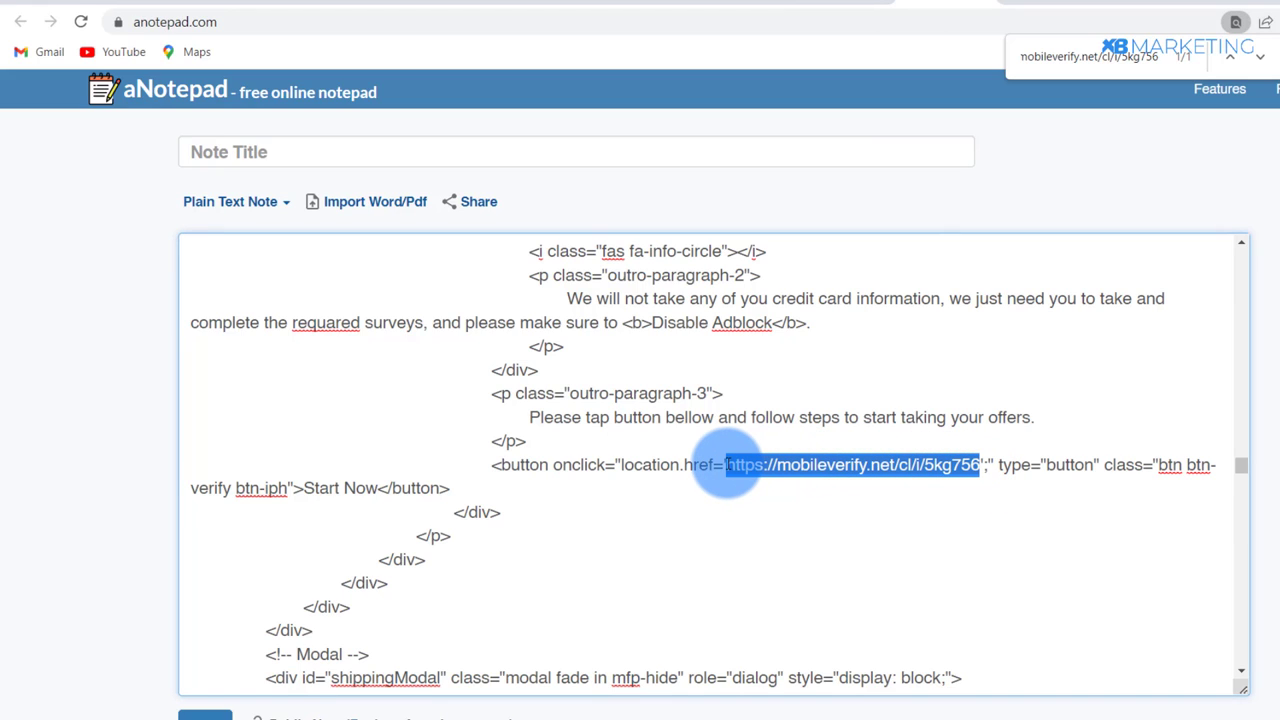
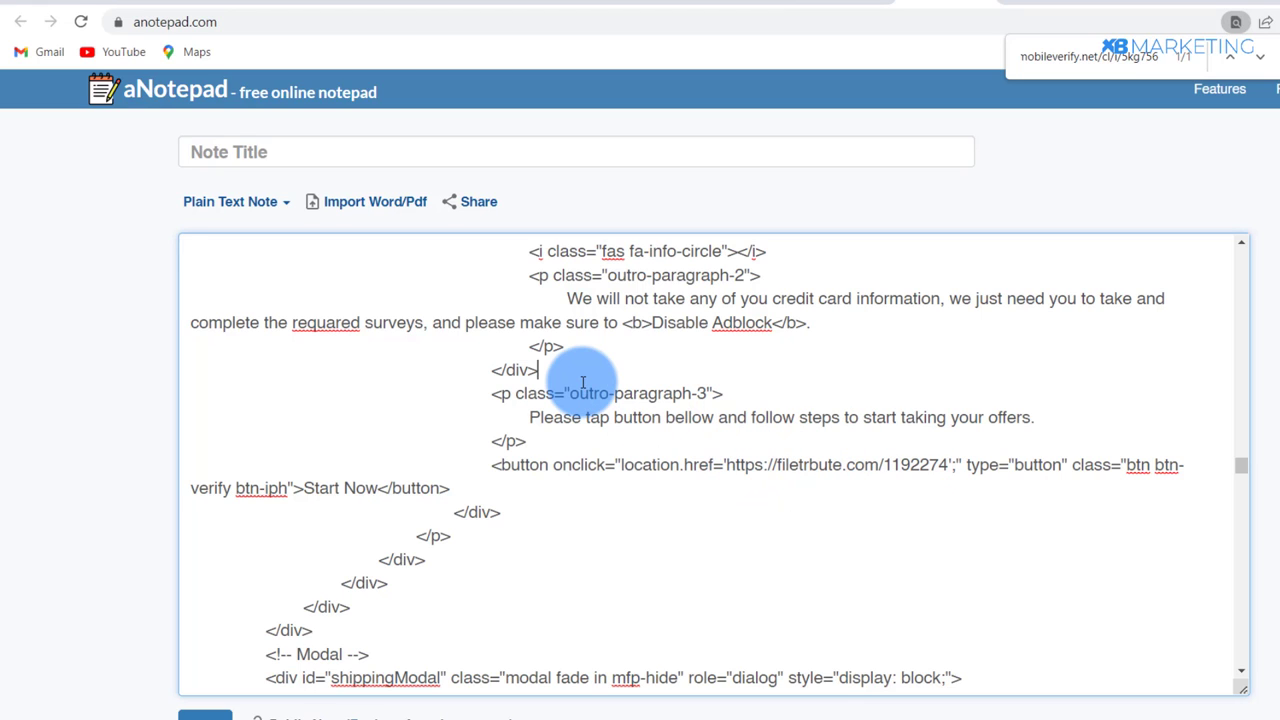
{"action": "key", "text": "ctrl+a"}
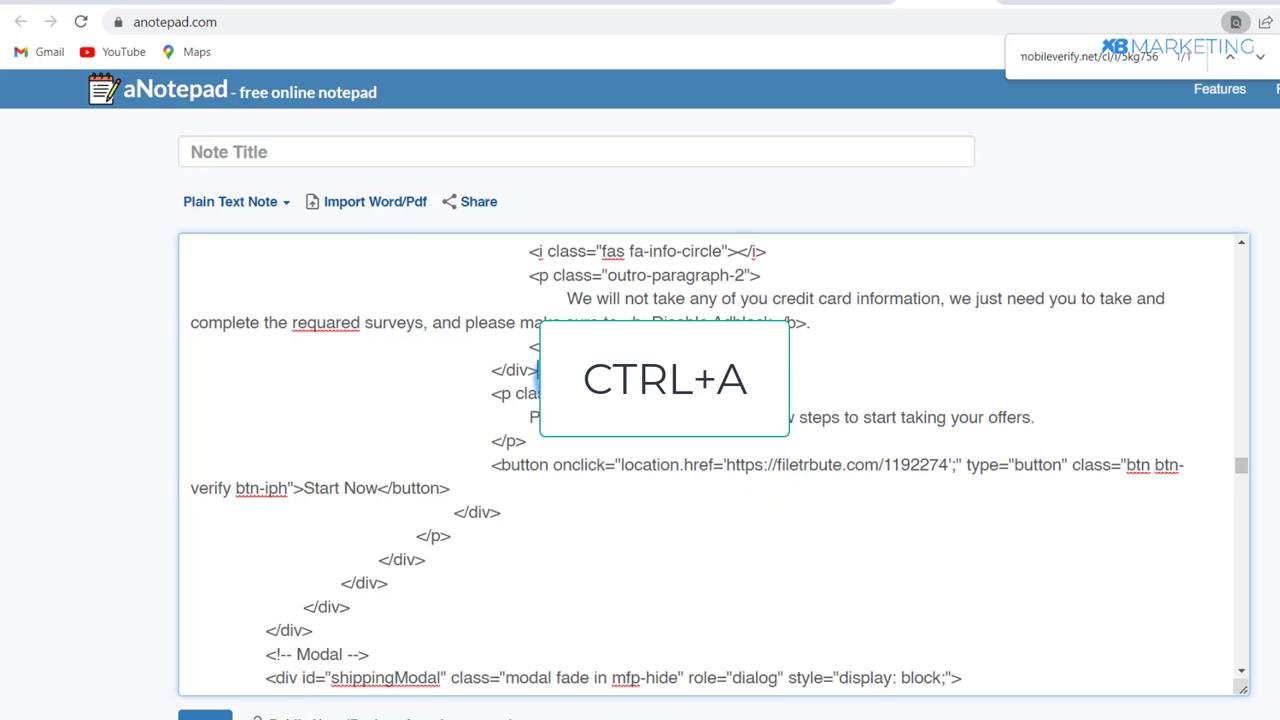
{"action": "key", "text": "ctrl+c"}
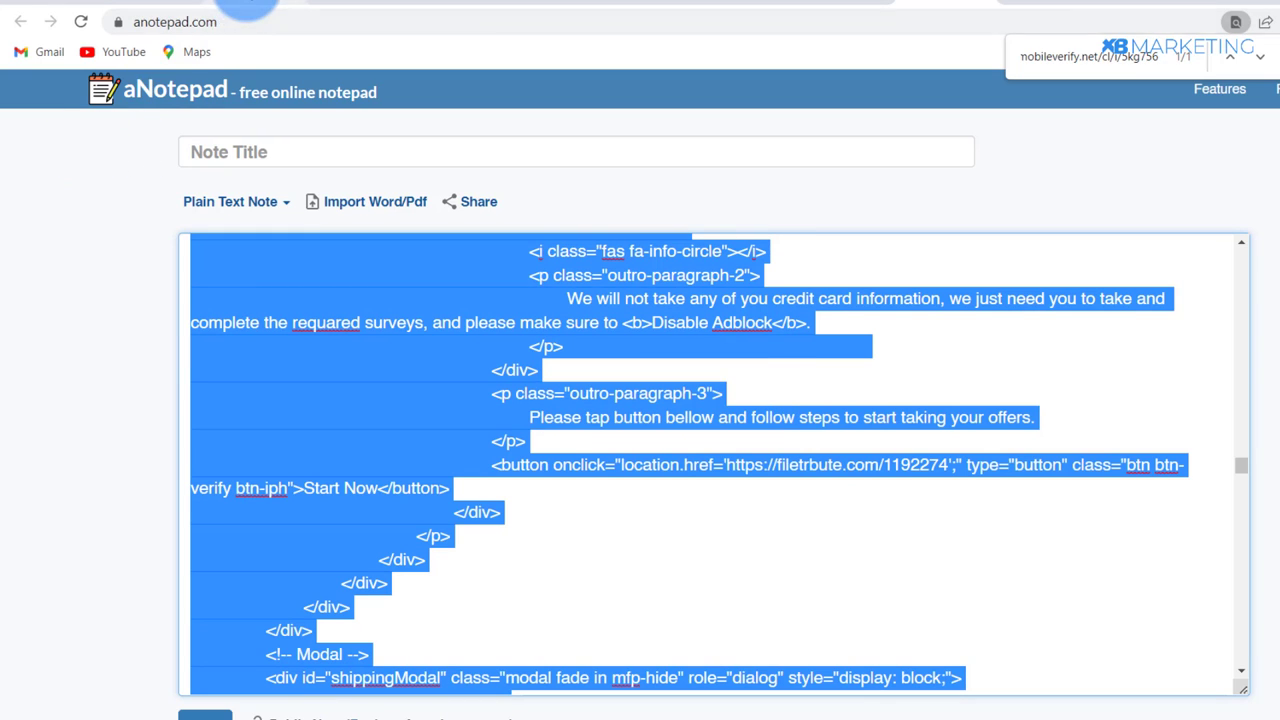
- Switch to Blogger's theme HTML editor, paste the edited page code, try to save it, and leave the editor discarding the unsaved changes
{"action": "left_click", "coordinate": [250, 3]}
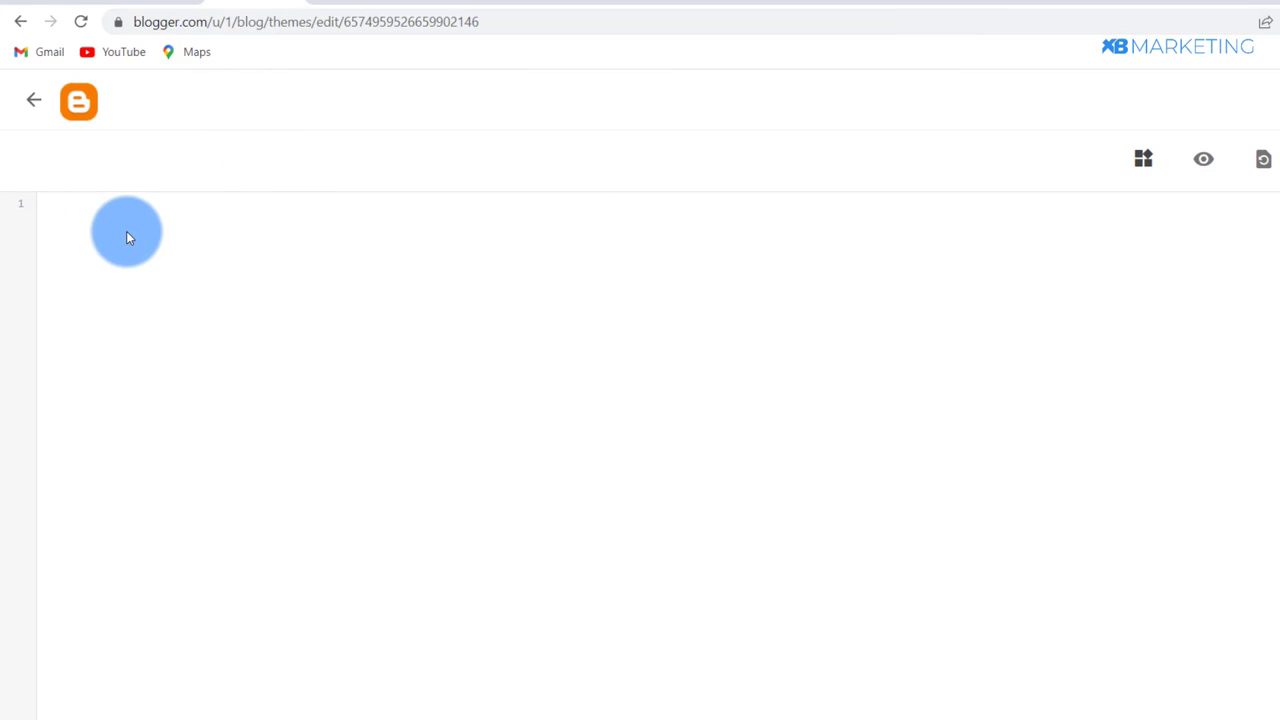
{"action": "key", "text": "ctrl+v"}
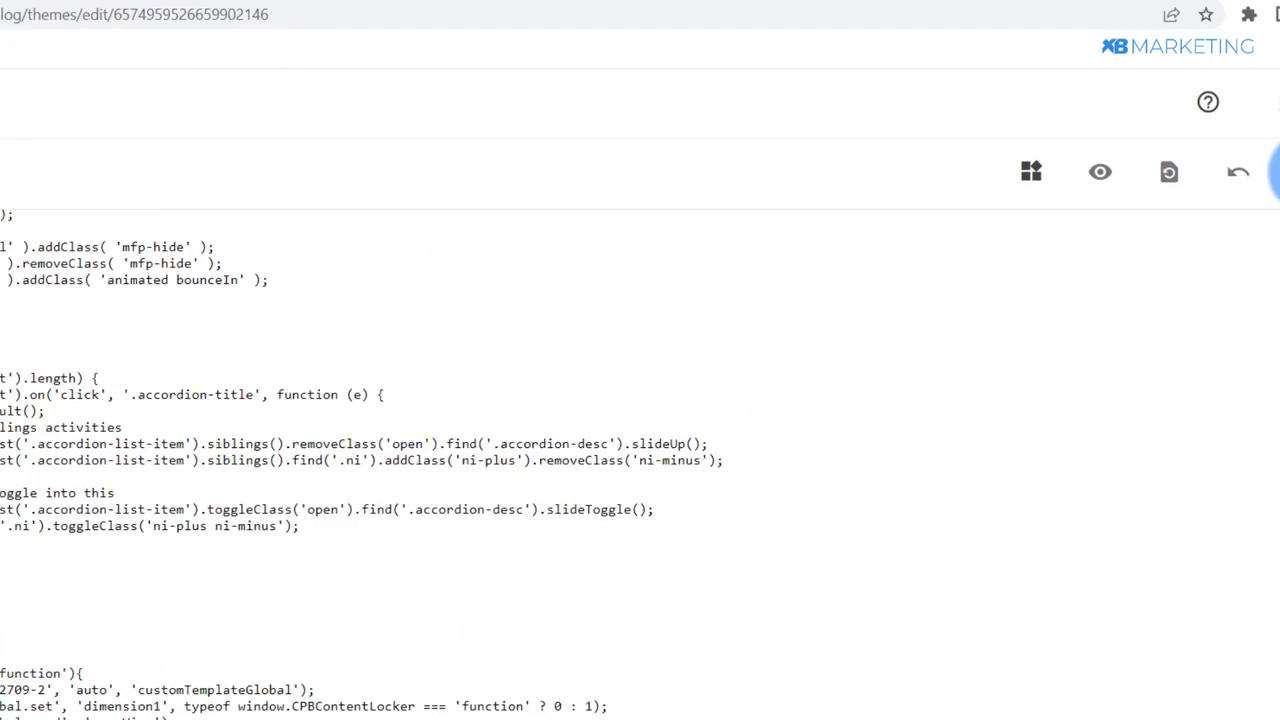
{"action": "left_click", "coordinate": [1260, 183]}
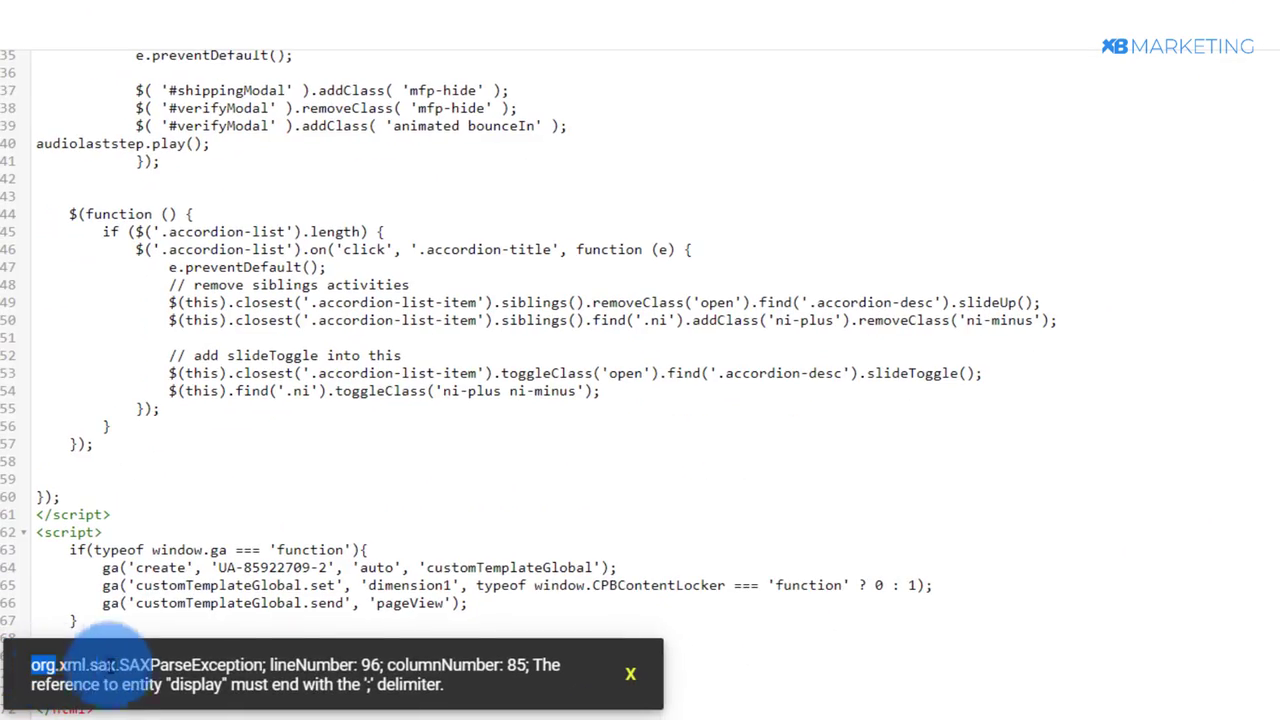
{"action": "left_click_drag", "start_coordinate": [105, 662], "coordinate": [510, 675]}
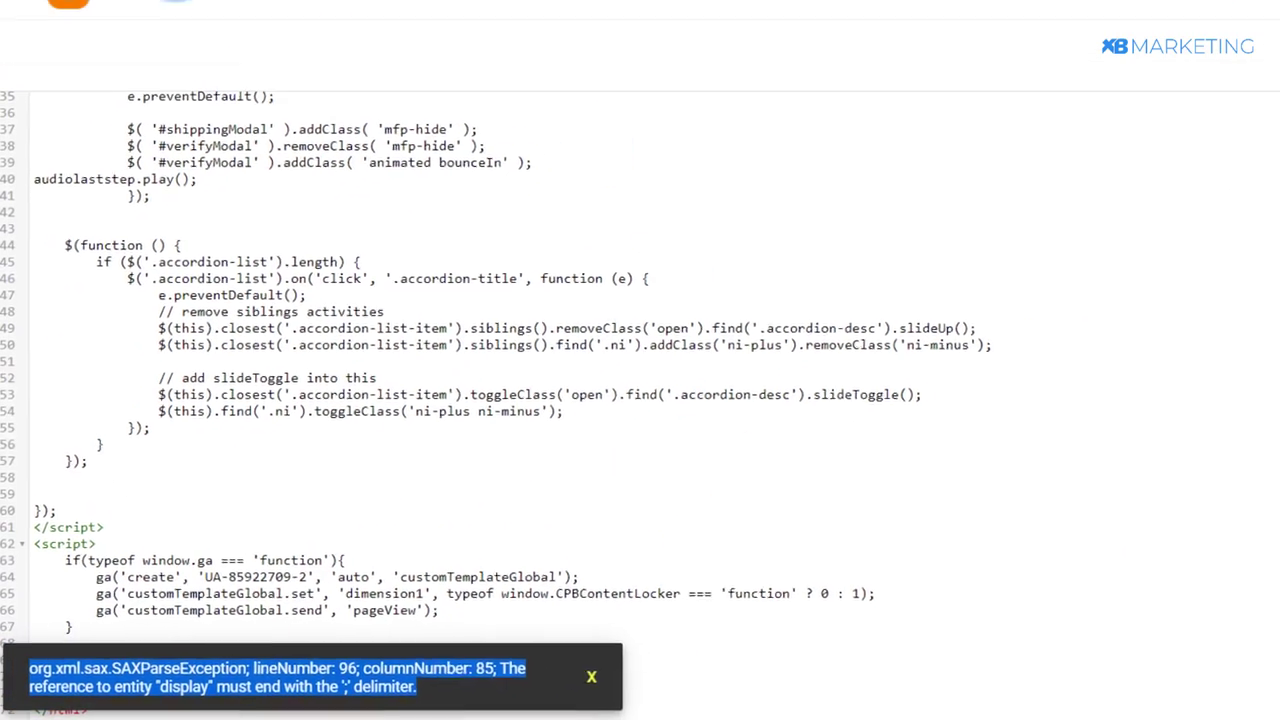
{"action": "left_click", "coordinate": [14, 87]}
{"action": "left_click", "coordinate": [792, 116]}
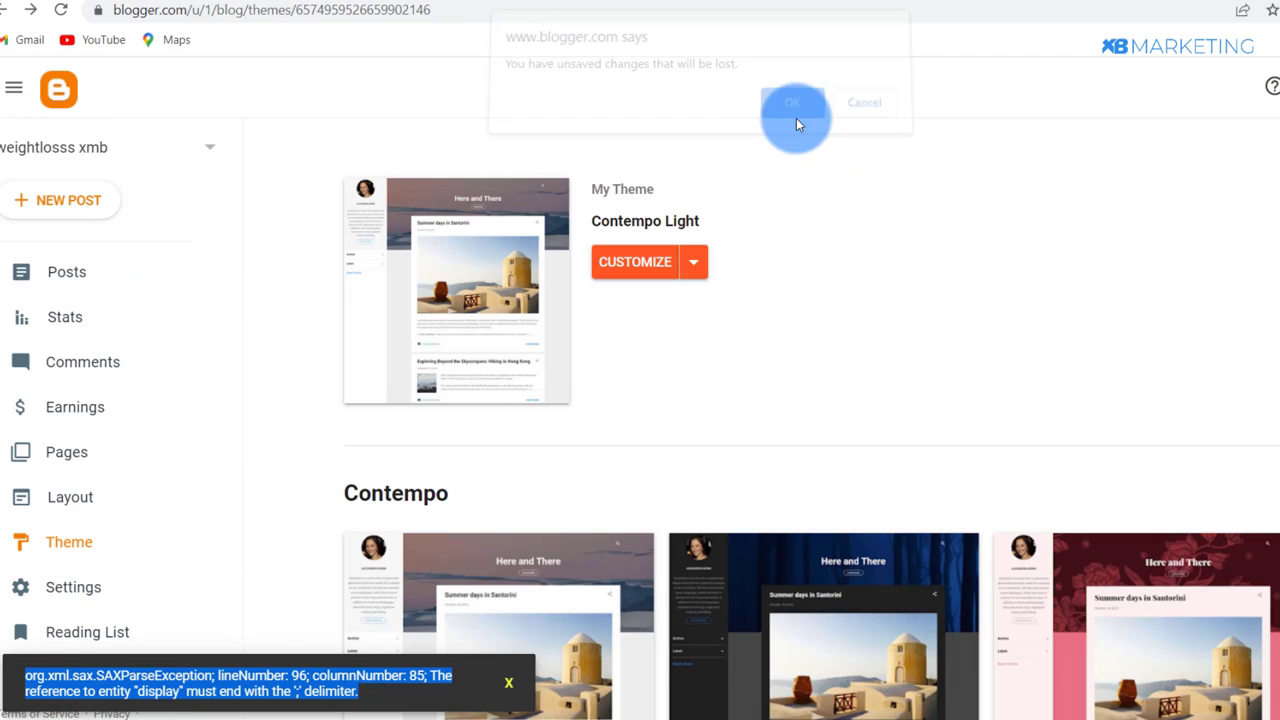
- Switch the blog's theme to the first generation Classic theme without a backup
{"action": "left_click", "coordinate": [697, 265]}
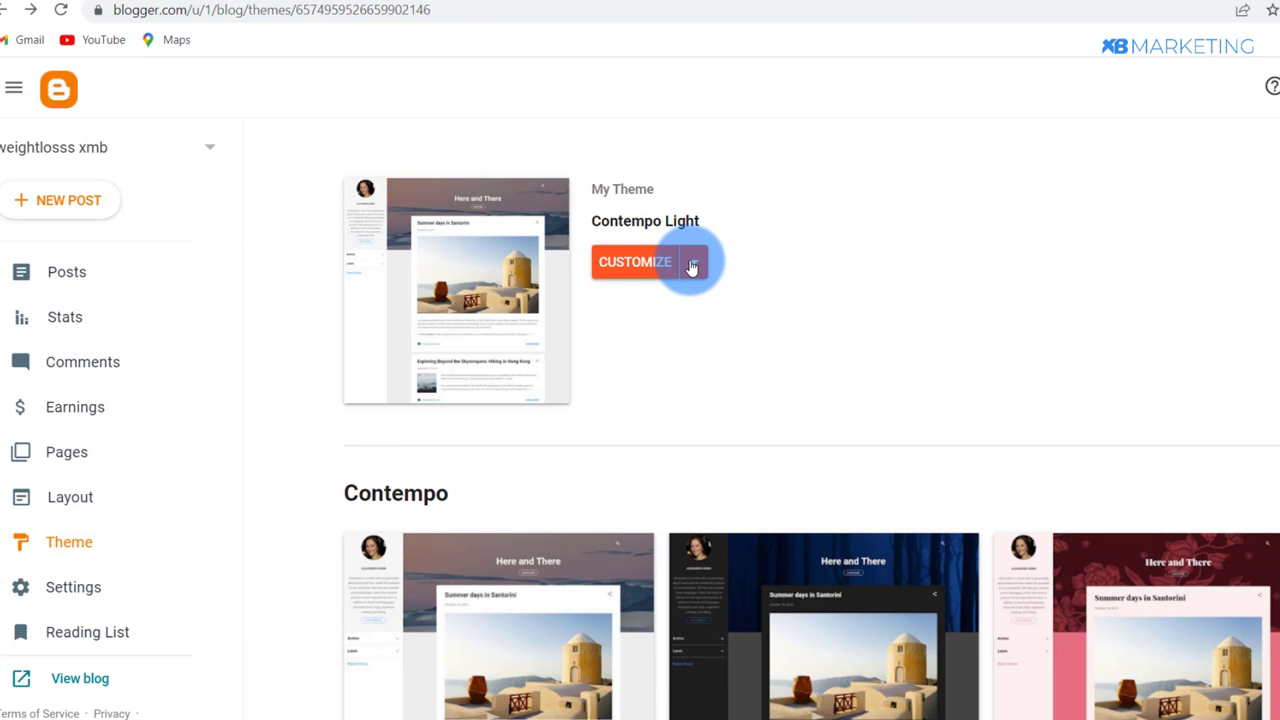
{"action": "left_click", "coordinate": [693, 265]}
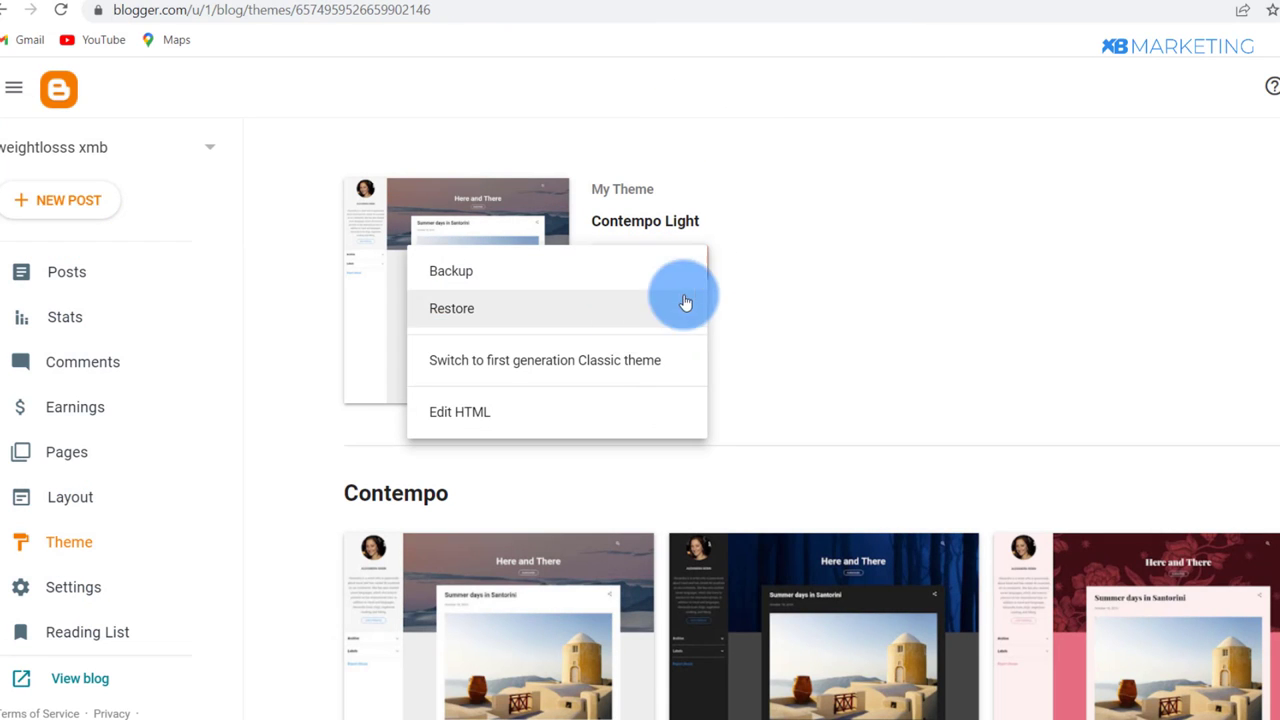
{"action": "left_click", "coordinate": [514, 366]}
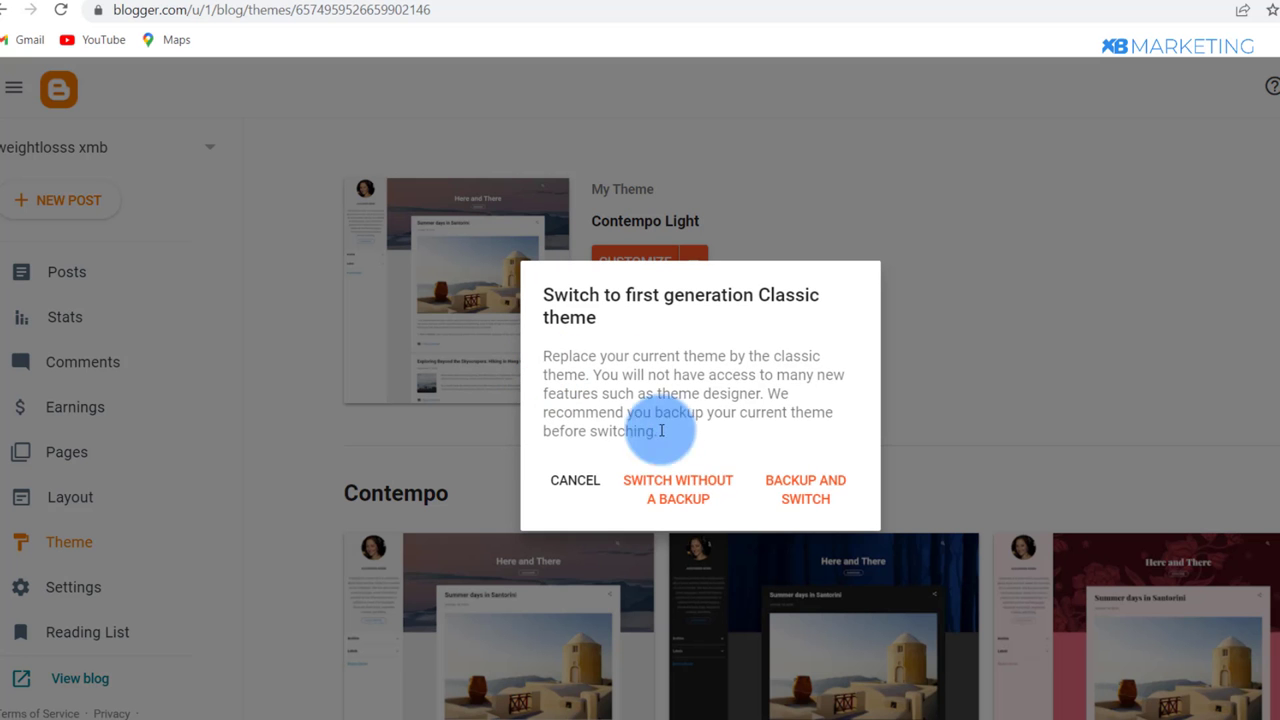
{"action": "left_click", "coordinate": [694, 490]}
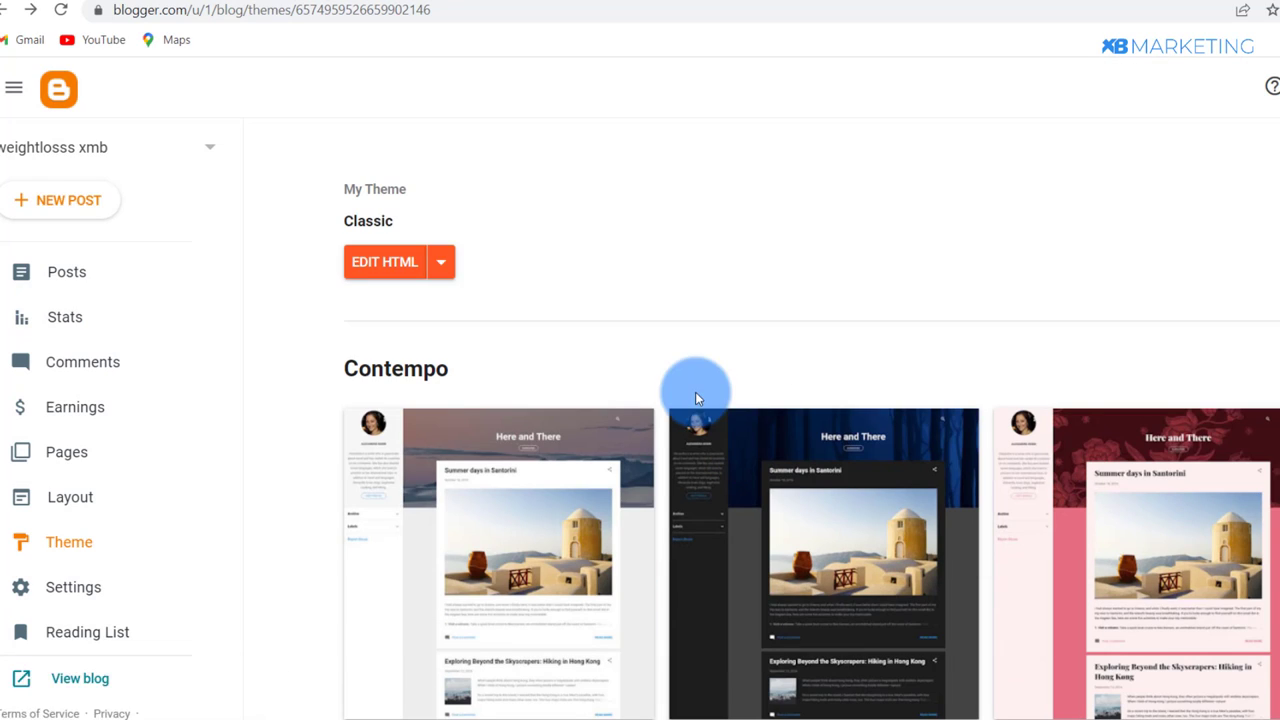
- Replace all of the Classic theme's HTML with the copied giveaway page code and save the theme
{"action": "left_click", "coordinate": [386, 264]}
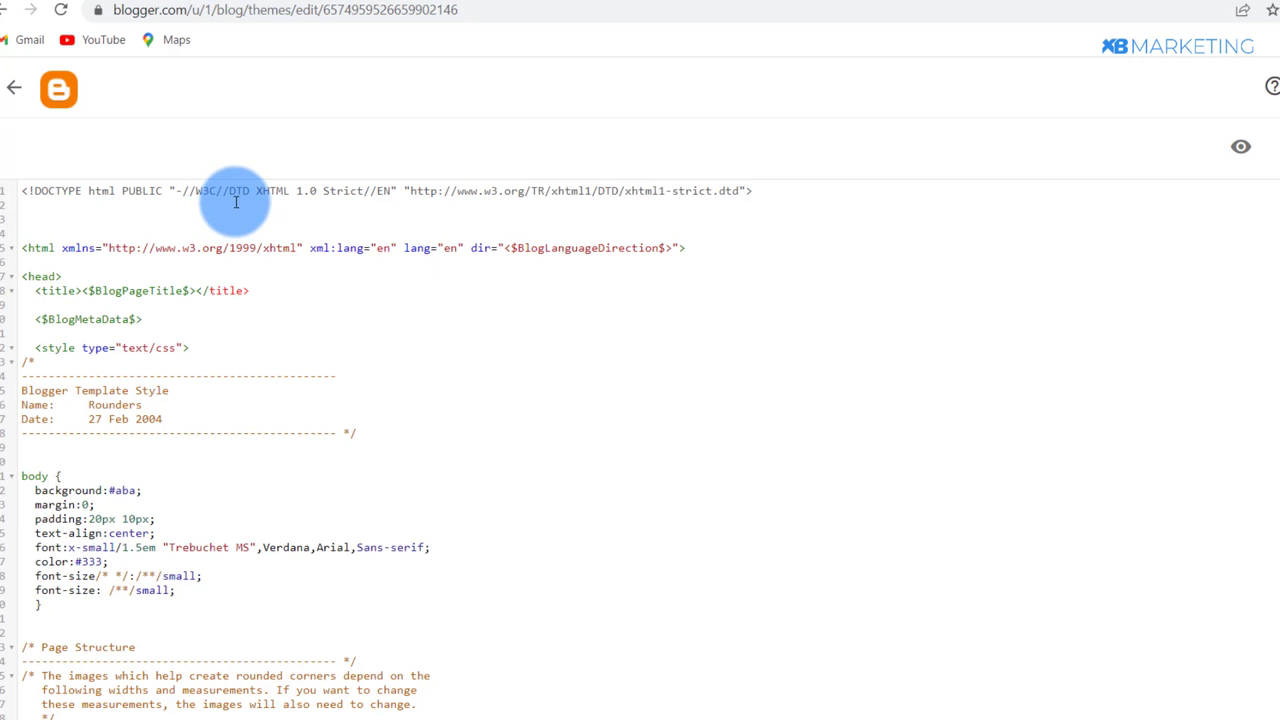
{"action": "key", "text": "ctrl+a"}
{"action": "key", "text": "Delete"}
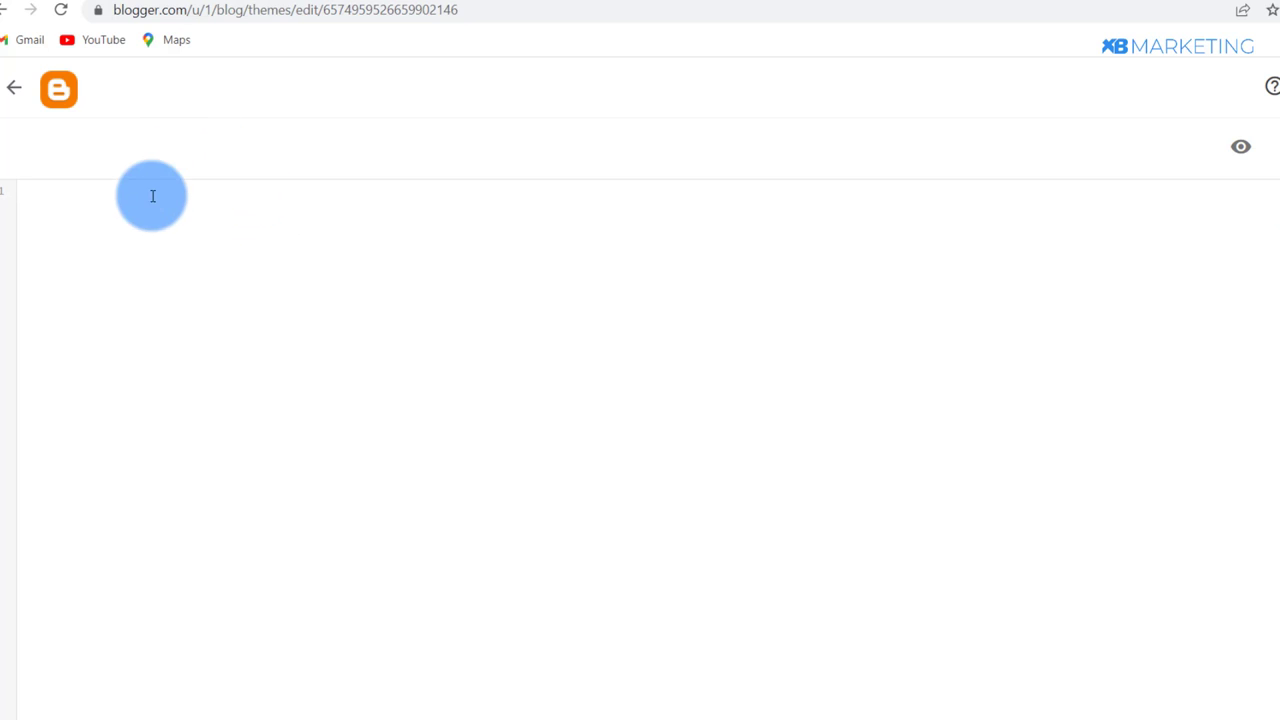
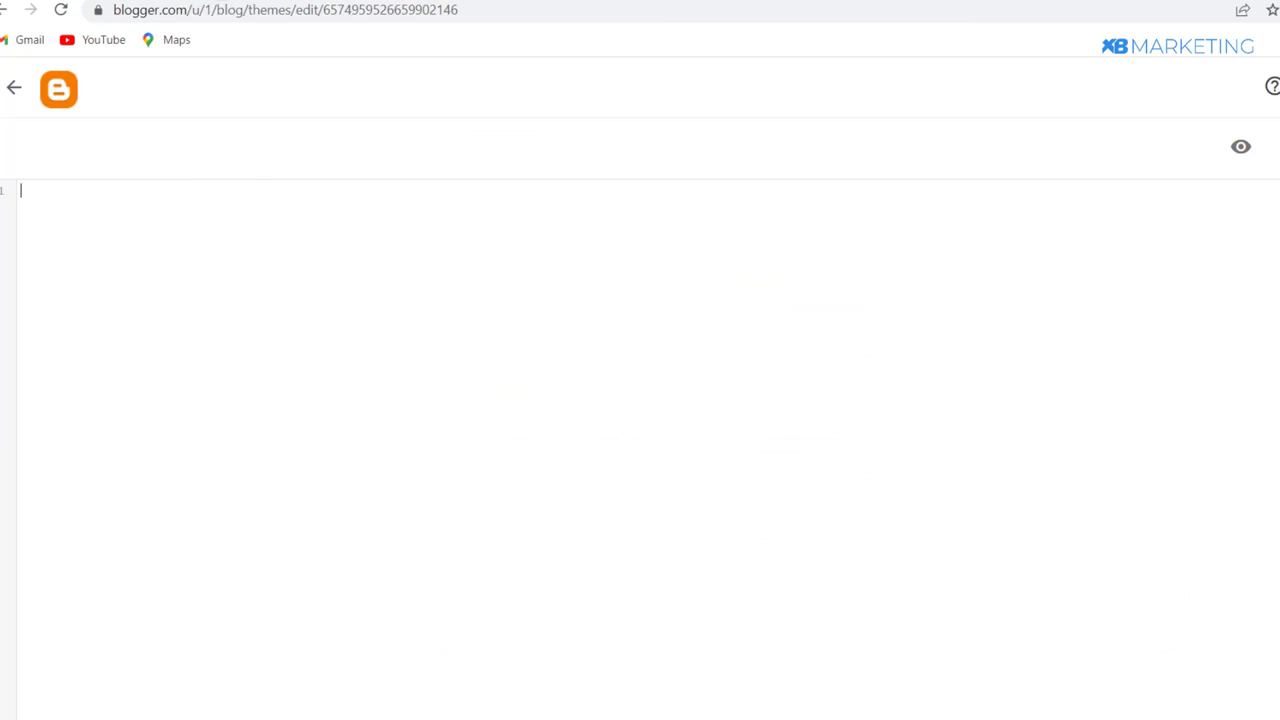
{"action": "key", "text": "ctrl+v"}
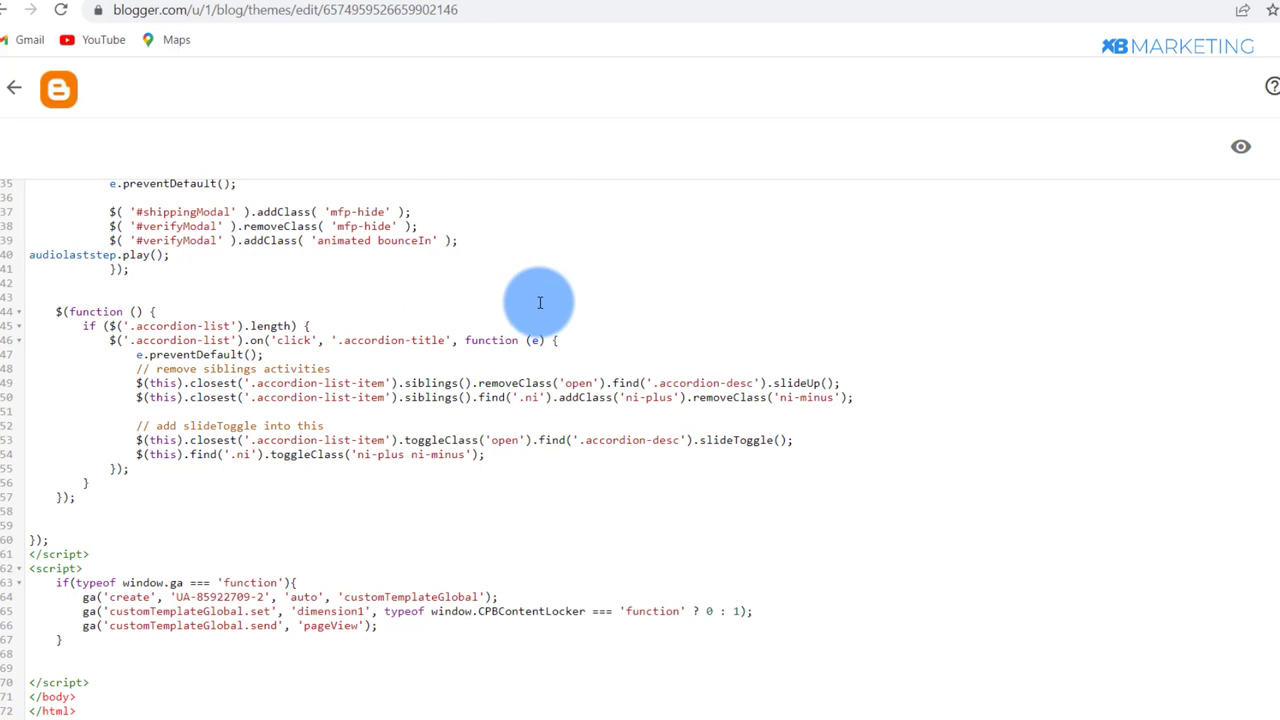
{"action": "scroll", "coordinate": [587, 258], "scroll_direction": "up", "scroll_amount": 3}
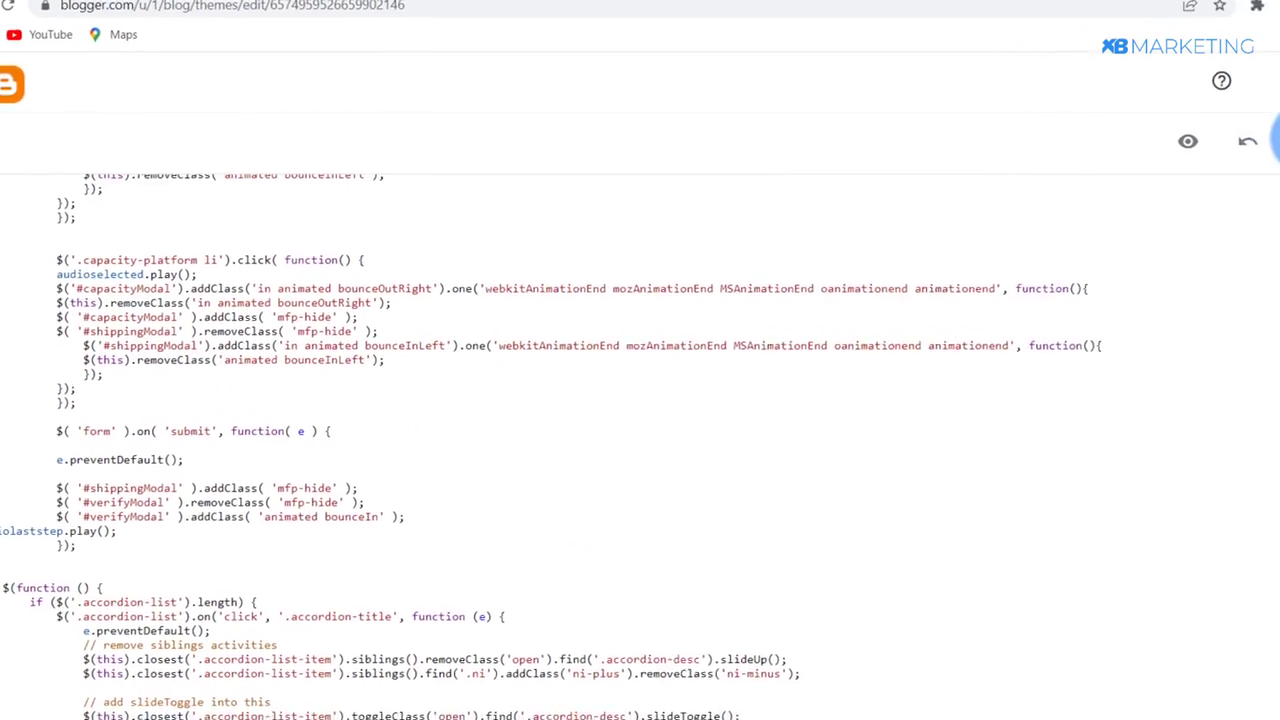
{"action": "left_click", "coordinate": [1222, 134]}
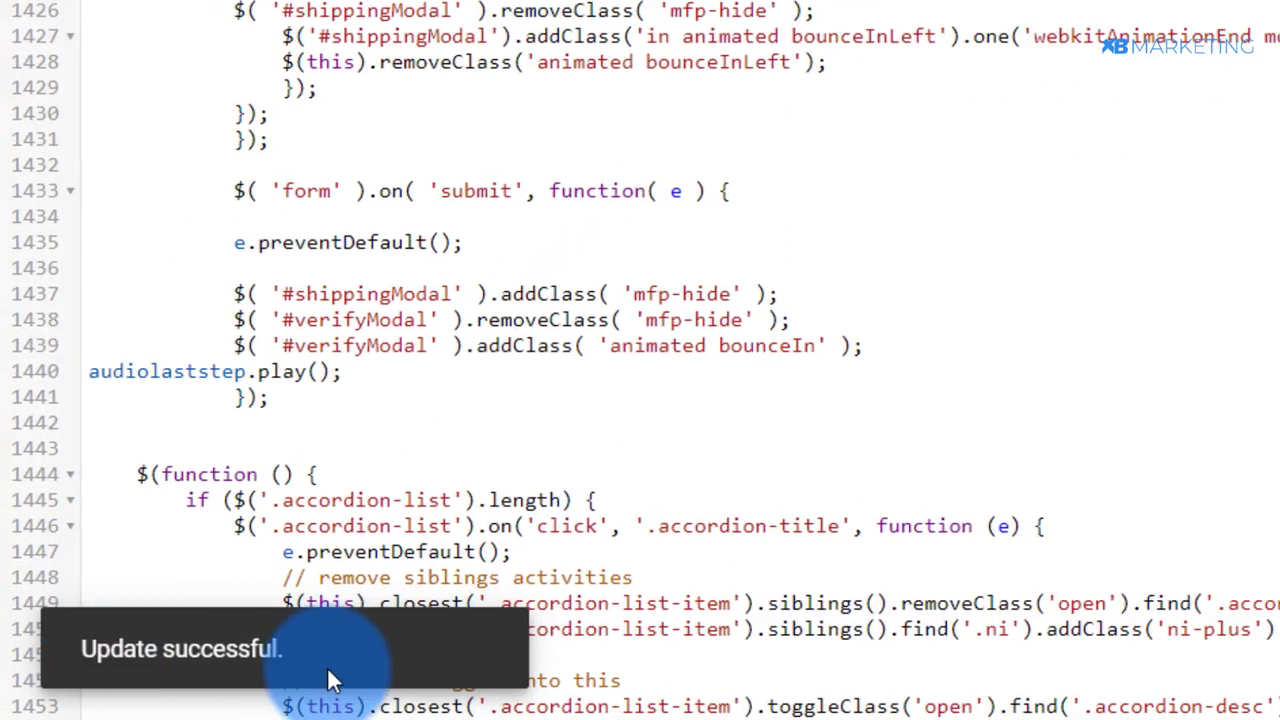
- Leave the theme HTML editor and view the live blog at weightlossxbm.blogspot.com
{"action": "scroll", "coordinate": [509, 303], "scroll_direction": "up", "scroll_amount": 5}
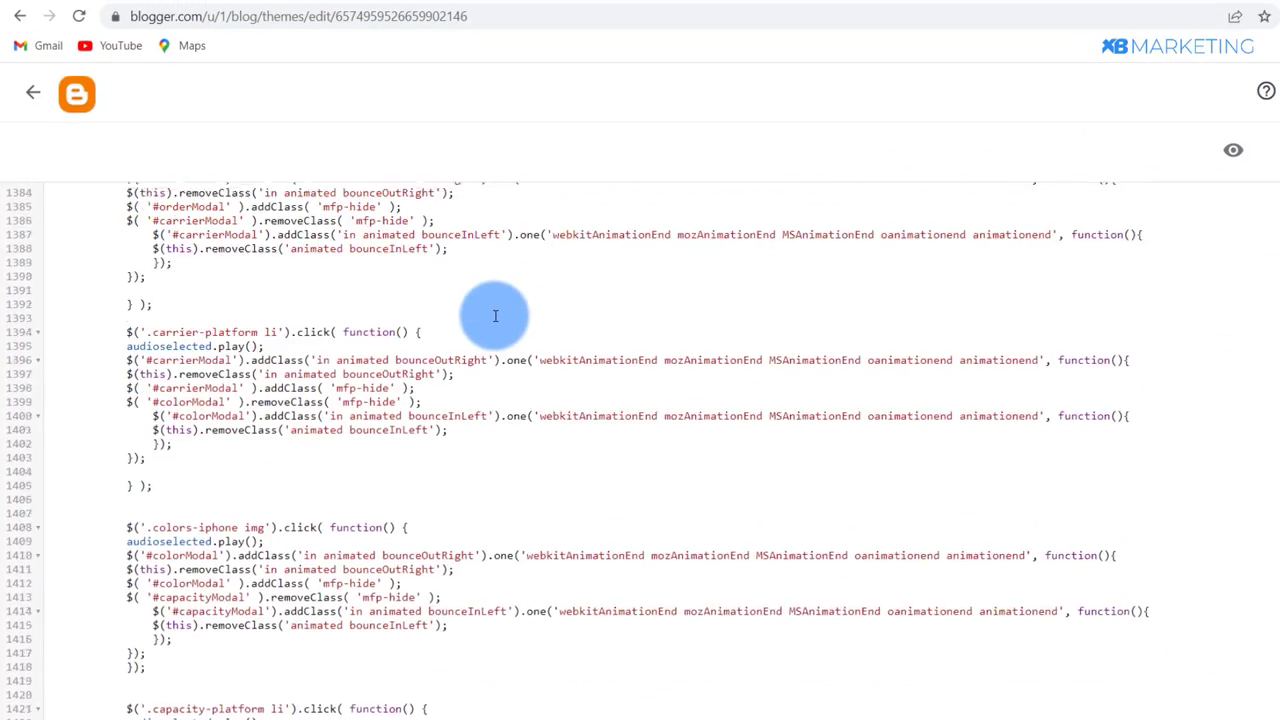
{"action": "scroll", "coordinate": [441, 277], "scroll_direction": "up", "scroll_amount": 8}
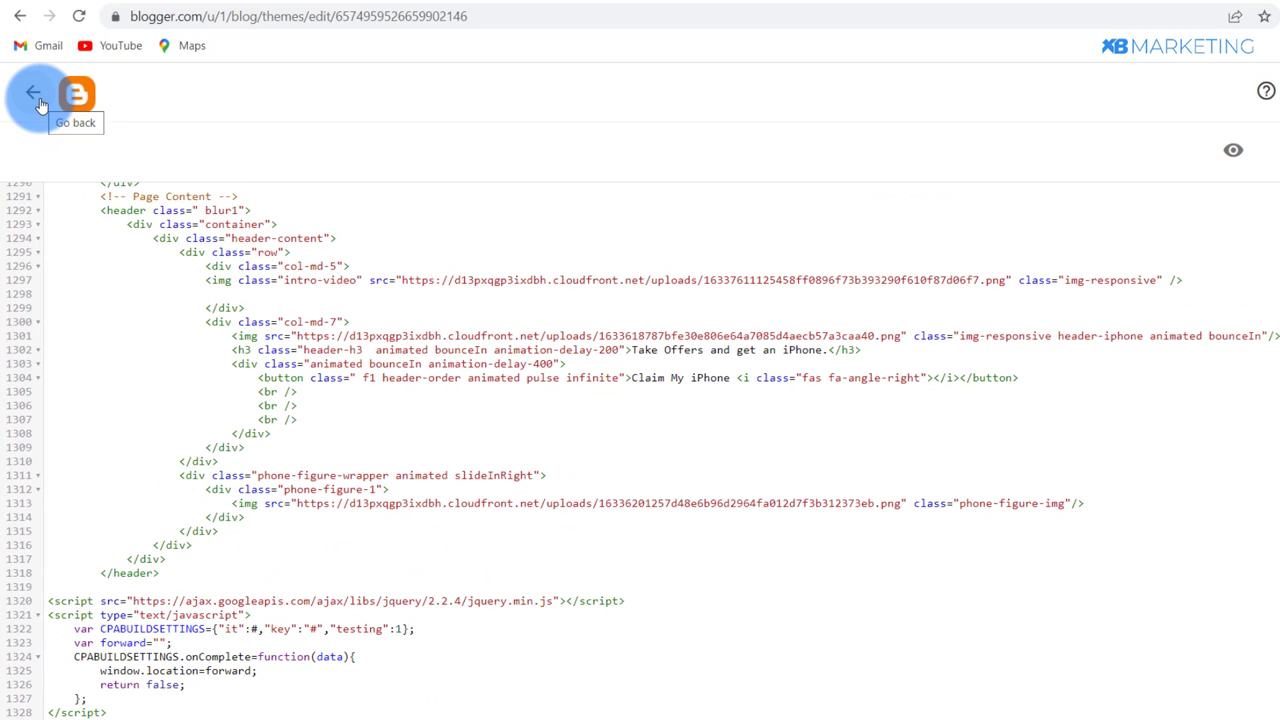
{"action": "left_click", "coordinate": [38, 100]}
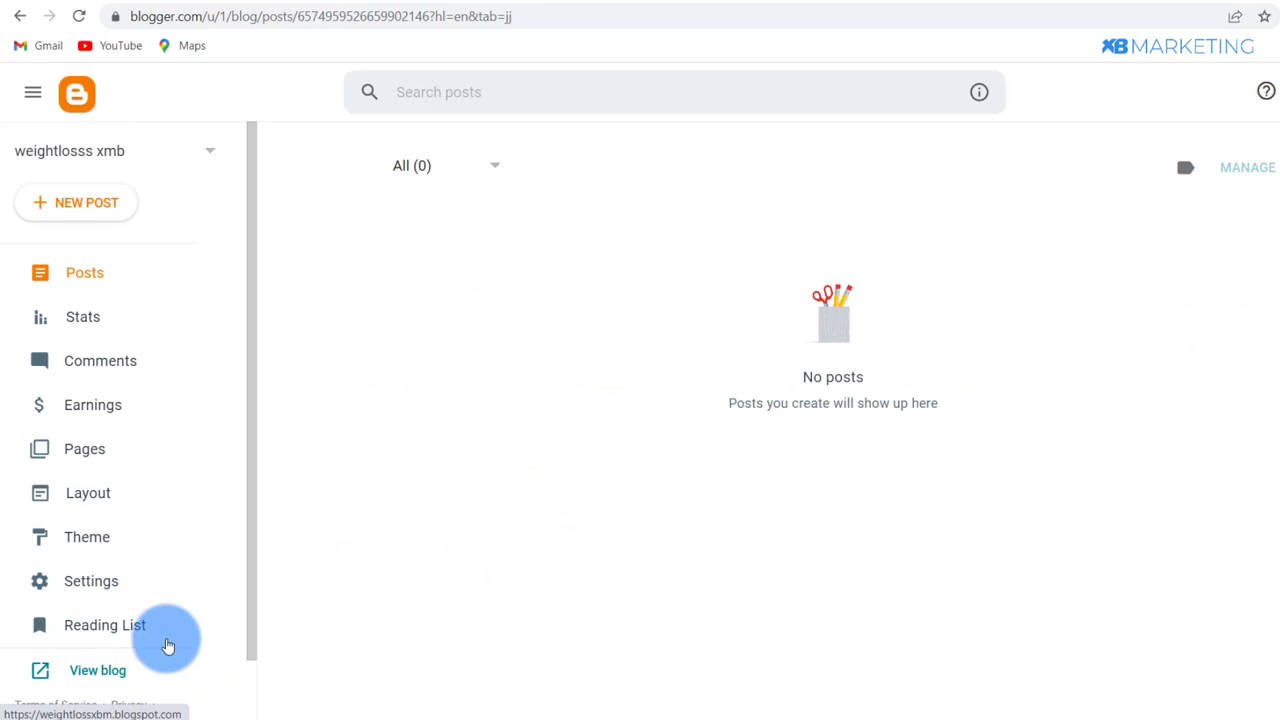
{"action": "left_click", "coordinate": [97, 671]}
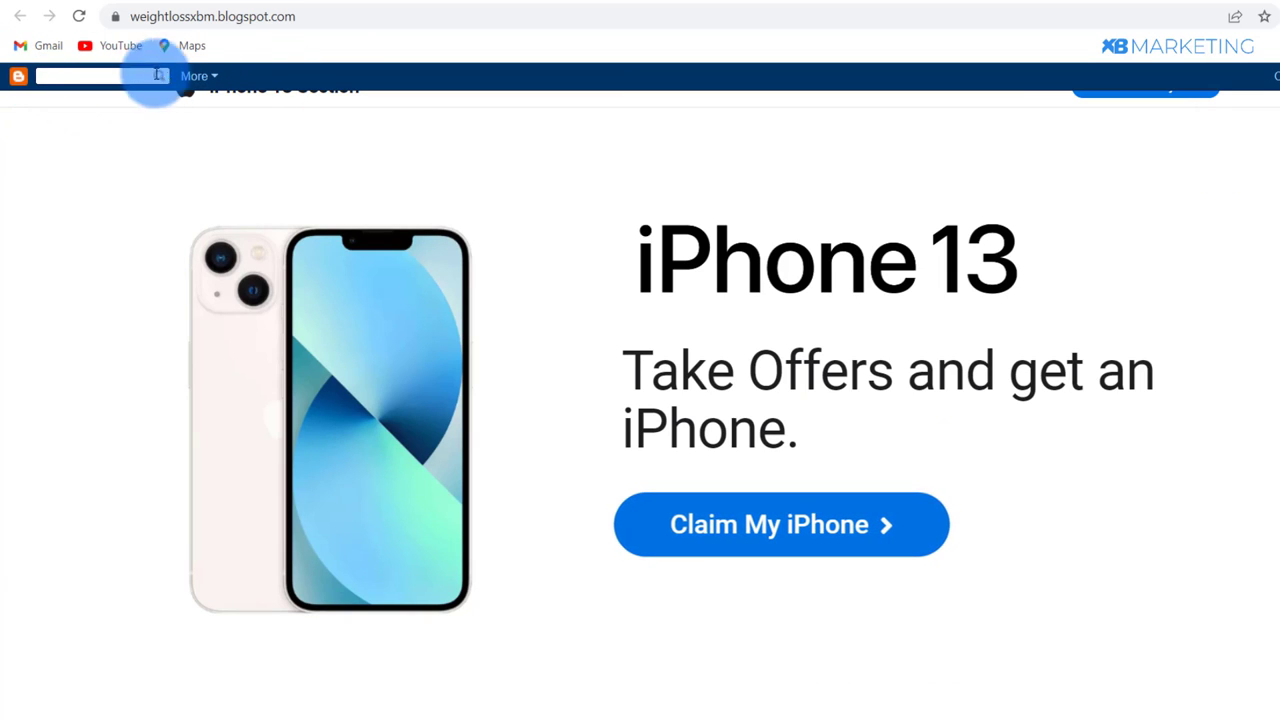
- Return to Blogger's theme settings, set the Classic theme's NavBar to Off, and save the change
{"action": "scroll", "coordinate": [1255, 160], "scroll_direction": "down", "scroll_amount": 1}
{"action": "scroll", "coordinate": [1240, 180], "scroll_direction": "down", "scroll_amount": 1}
{"action": "scroll", "coordinate": [834, 257], "scroll_direction": "up", "scroll_amount": 2}
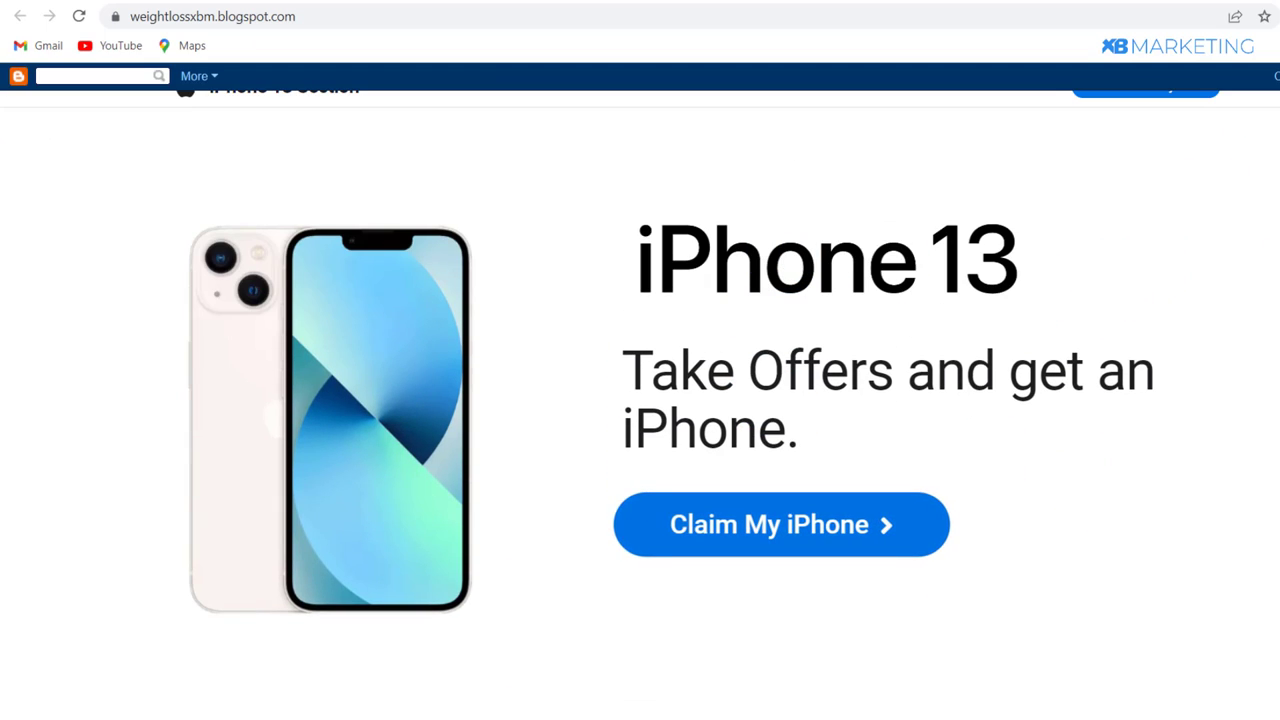
{"action": "left_click", "coordinate": [15, 80]}
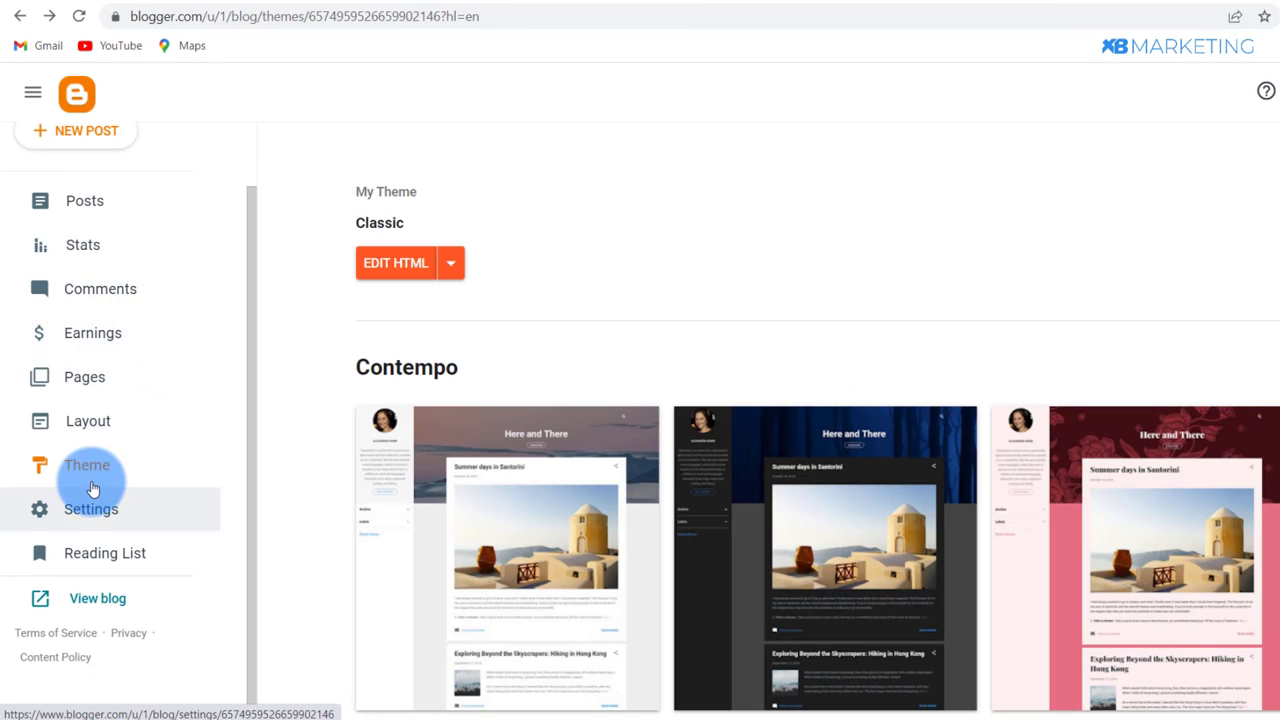
{"action": "scroll", "coordinate": [92, 488], "scroll_direction": "up", "scroll_amount": 2}
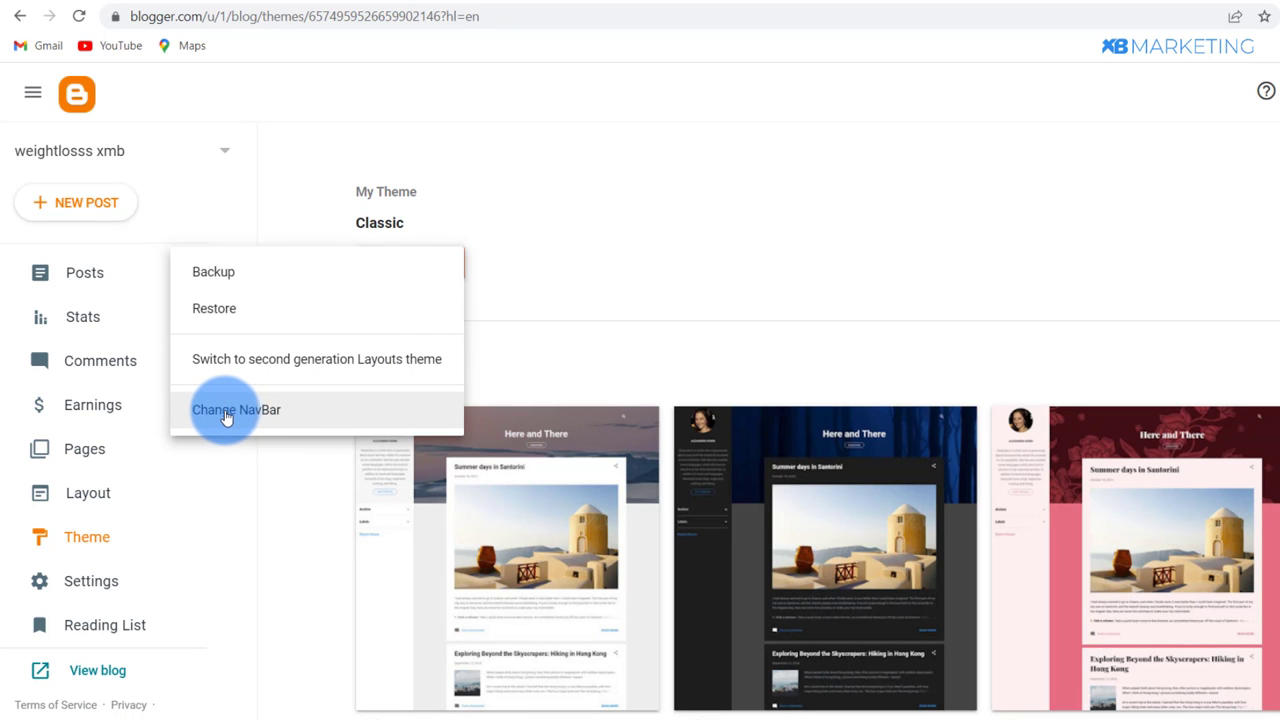
{"action": "left_click", "coordinate": [267, 410]}
{"action": "left_click", "coordinate": [530, 388]}
{"action": "scroll", "coordinate": [484, 470], "scroll_direction": "down", "scroll_amount": 2}
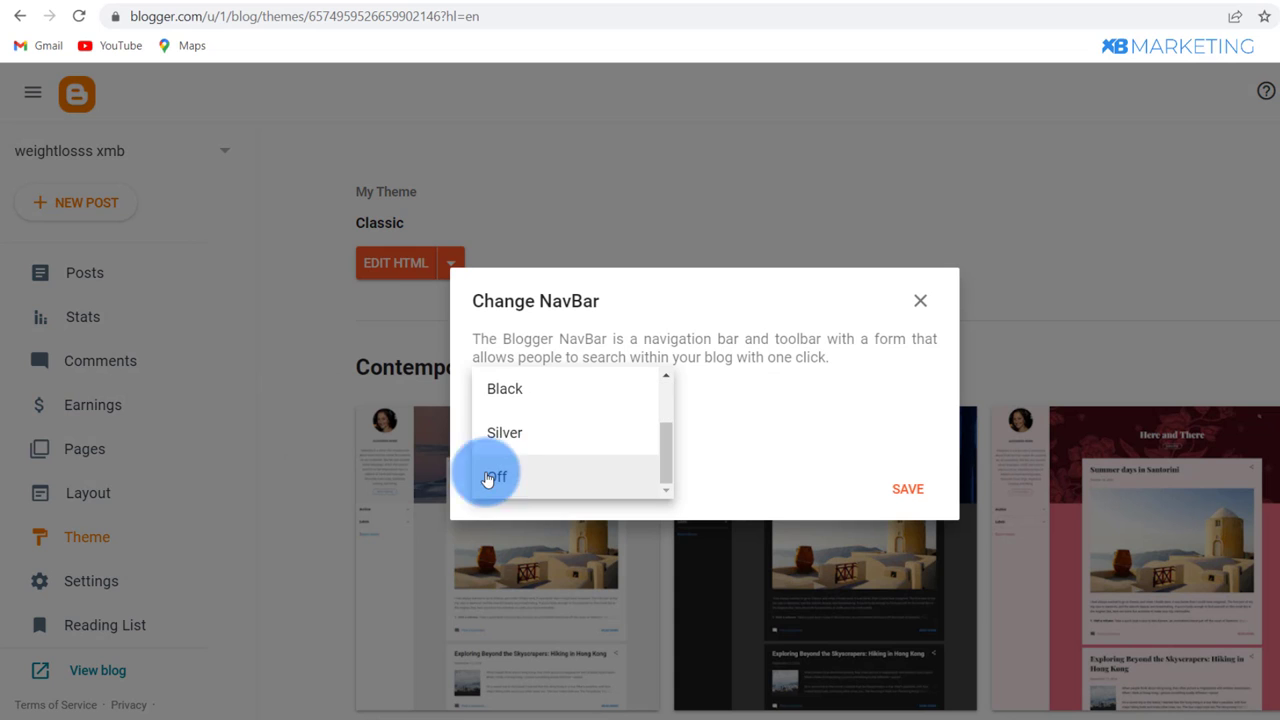
{"action": "left_click", "coordinate": [483, 477]}
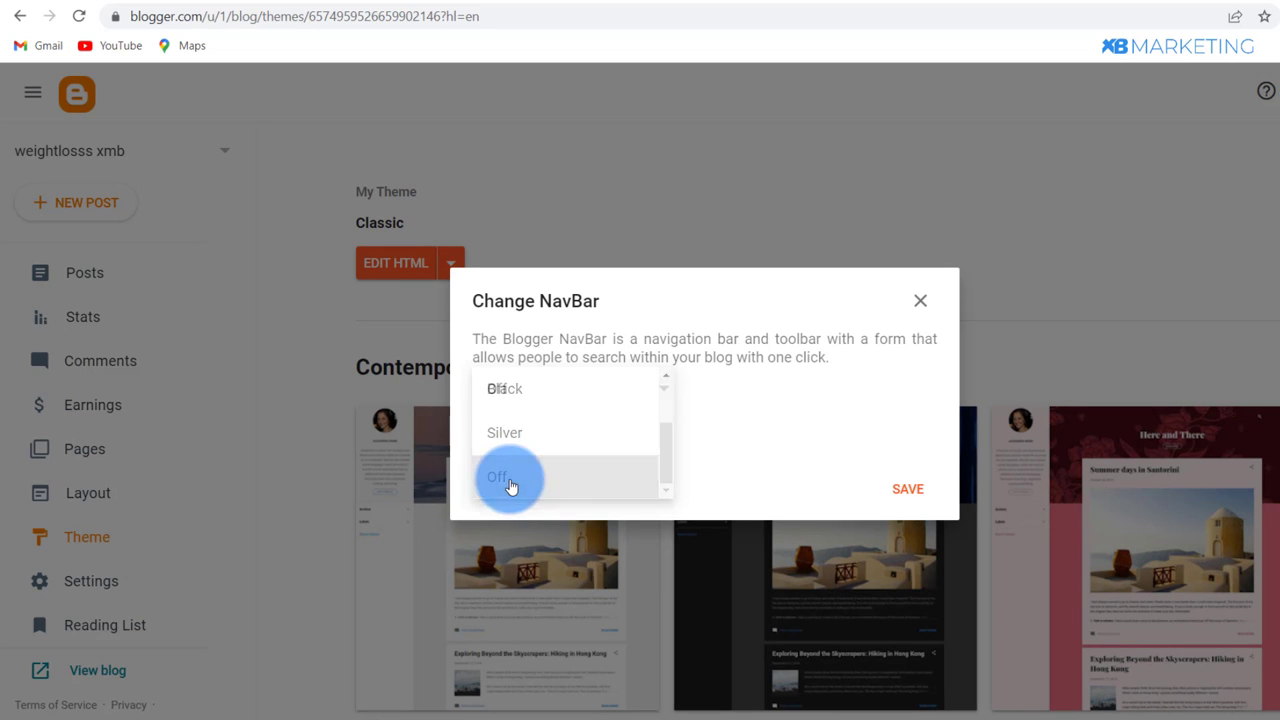
{"action": "left_click", "coordinate": [897, 490]}
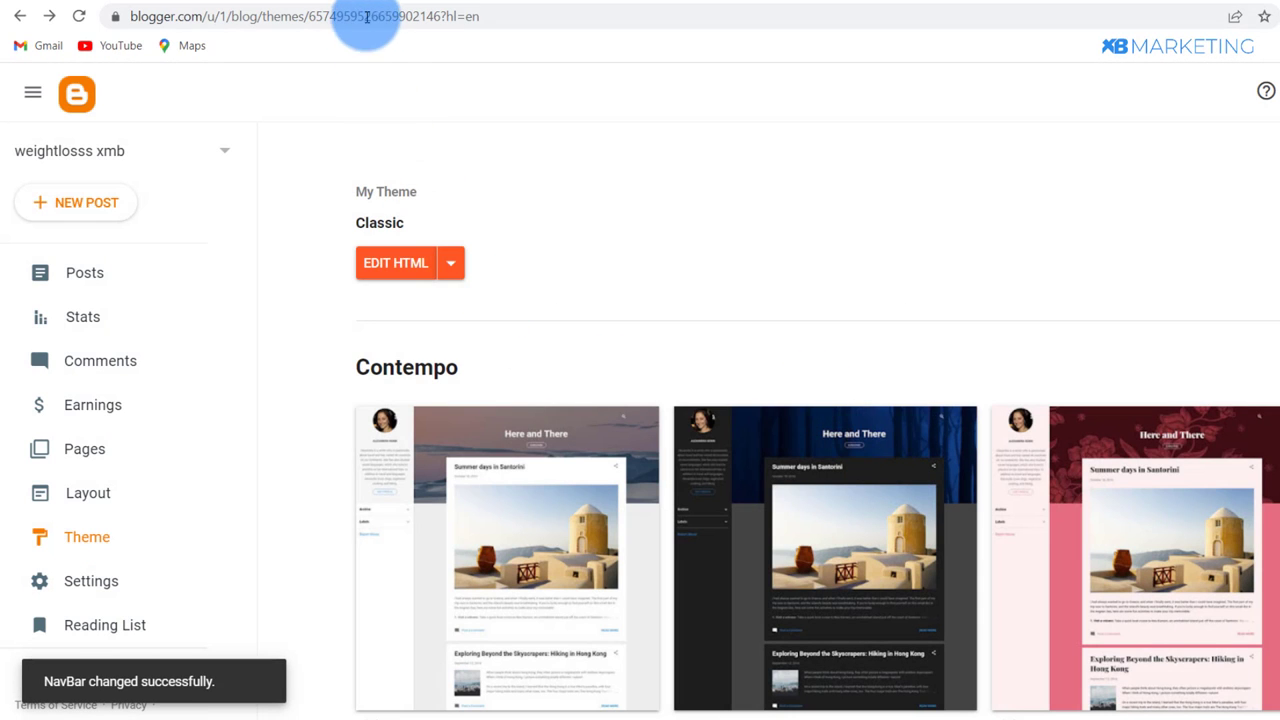
- Reload the live blog to check its header and address, and view the iPhone Giveaway profile on Instagram
{"action": "left_click", "coordinate": [325, 3]}
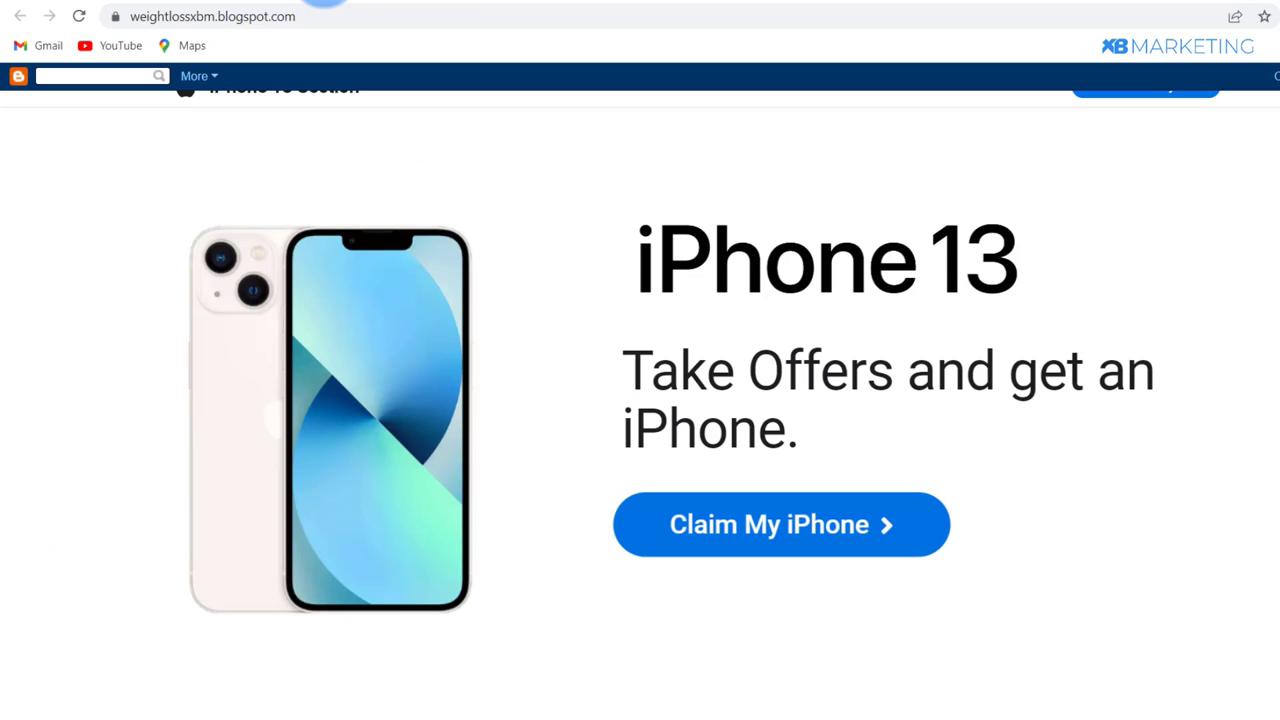
{"action": "left_click", "coordinate": [80, 17]}
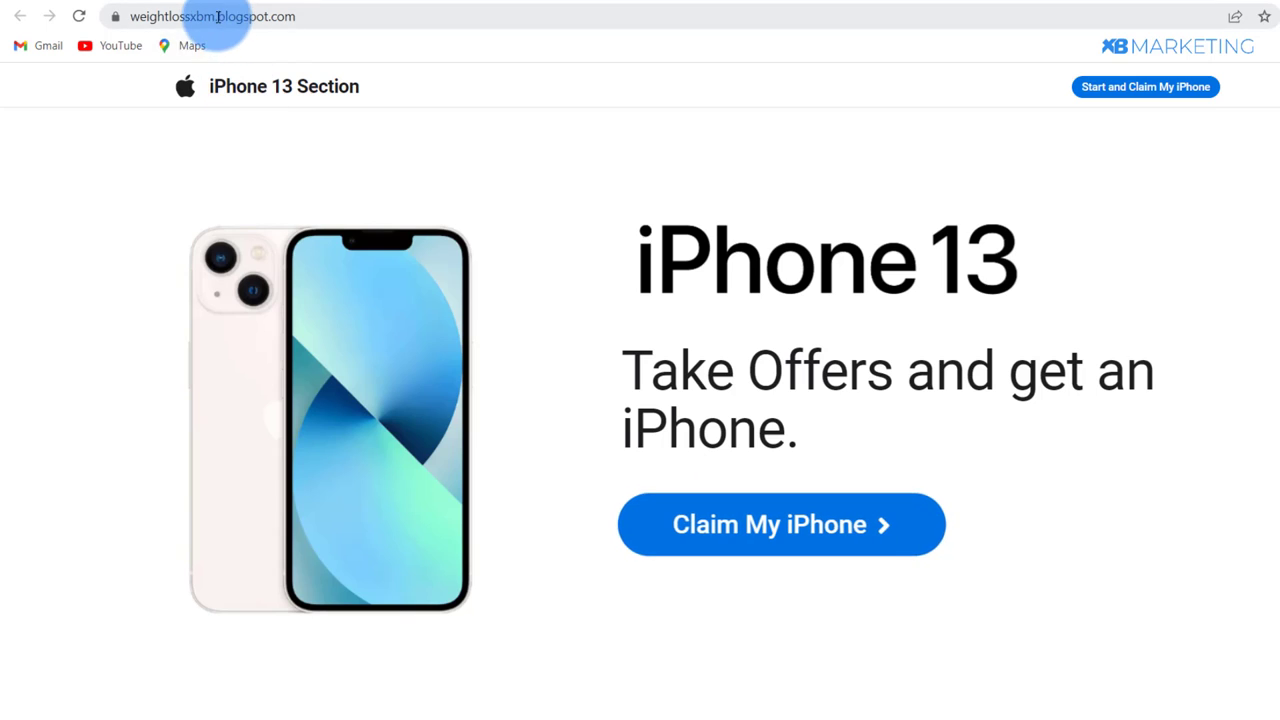
{"action": "left_click_drag", "start_coordinate": [214, 17], "coordinate": [257, 20]}
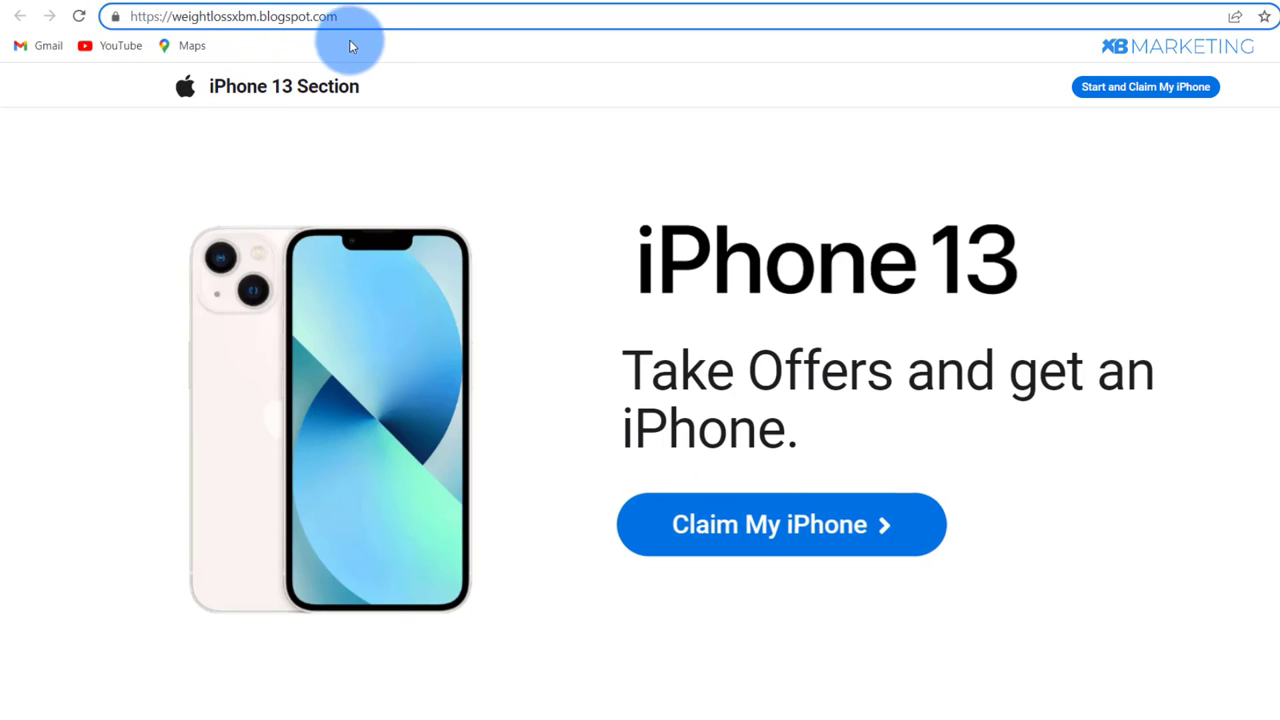
{"action": "left_click", "coordinate": [97, 150]}
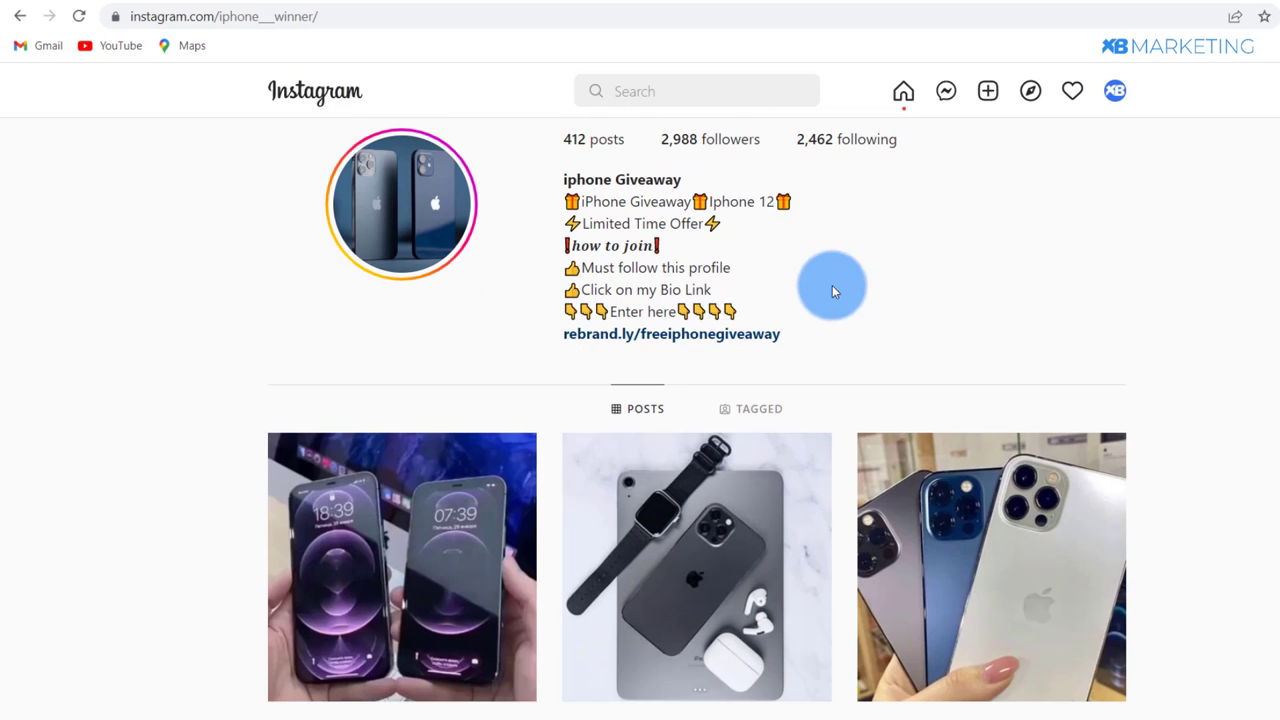
{"action": "scroll", "coordinate": [906, 456], "scroll_direction": "up", "scroll_amount": 1}
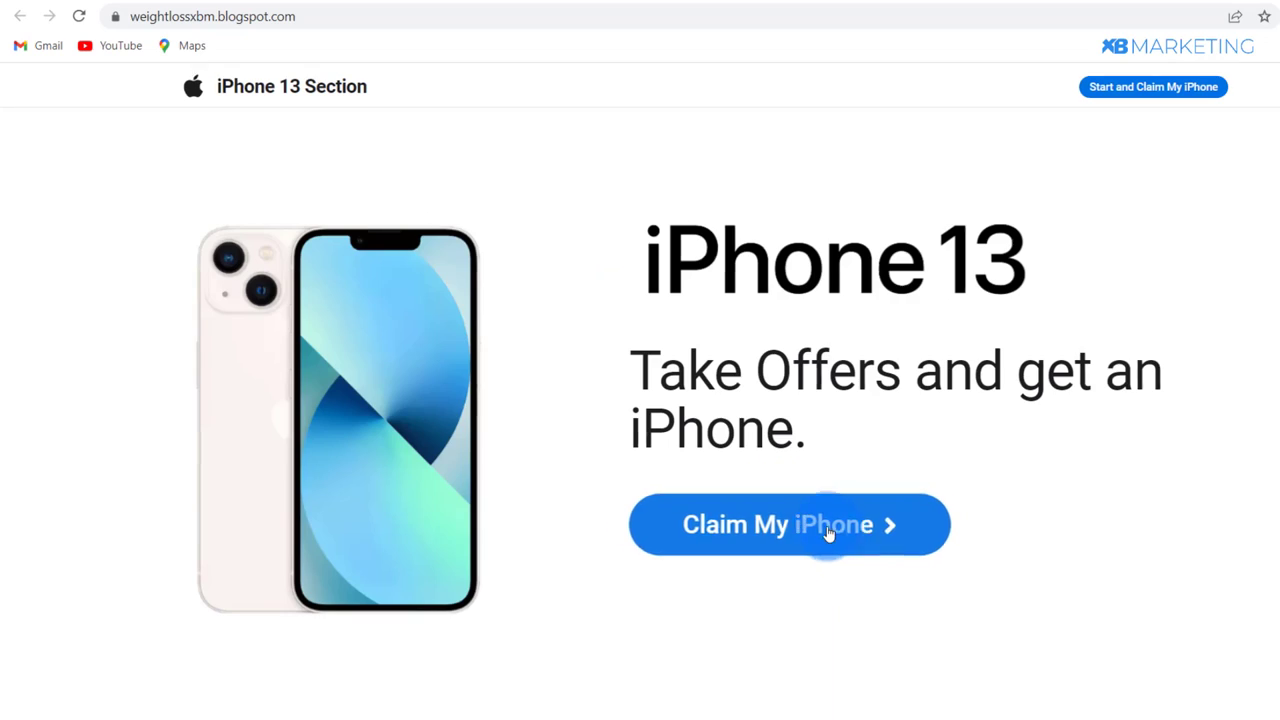
- Test the live page's claim flow with iPhone 13 Pro and AT&T, submit the shipping information, and start the offers
{"action": "left_click", "coordinate": [829, 530]}
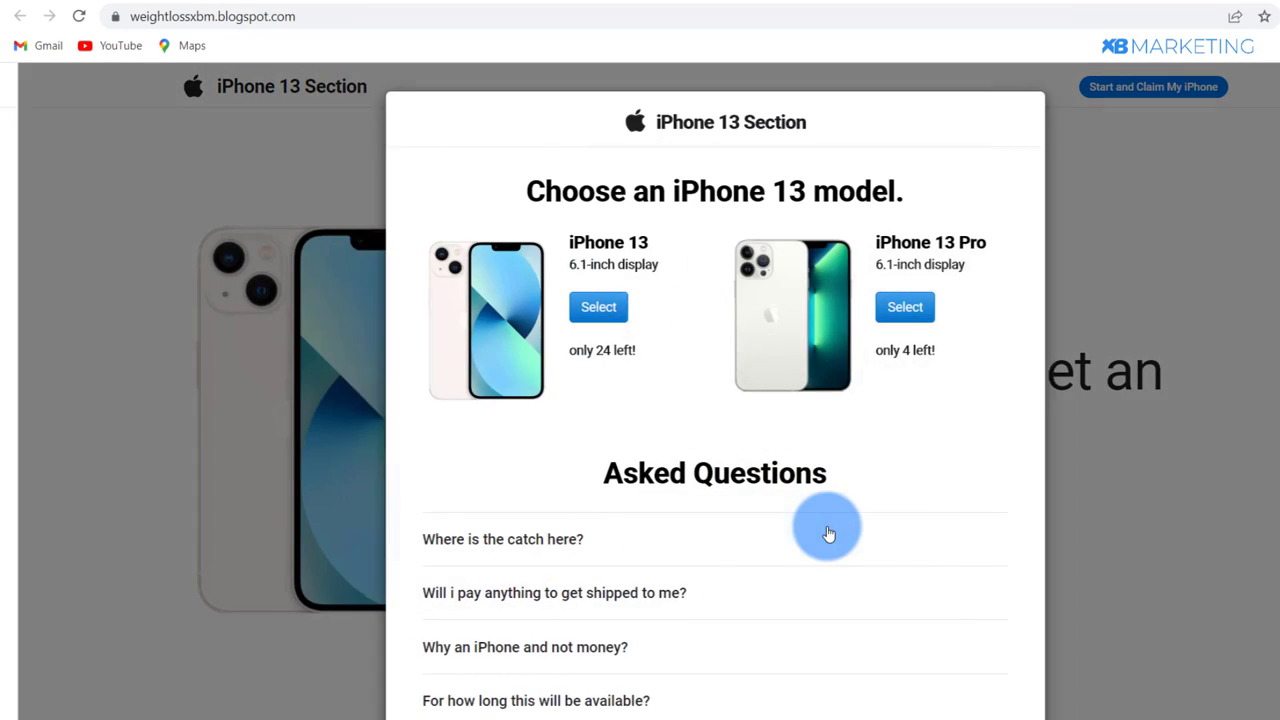
{"action": "left_click", "coordinate": [887, 310]}
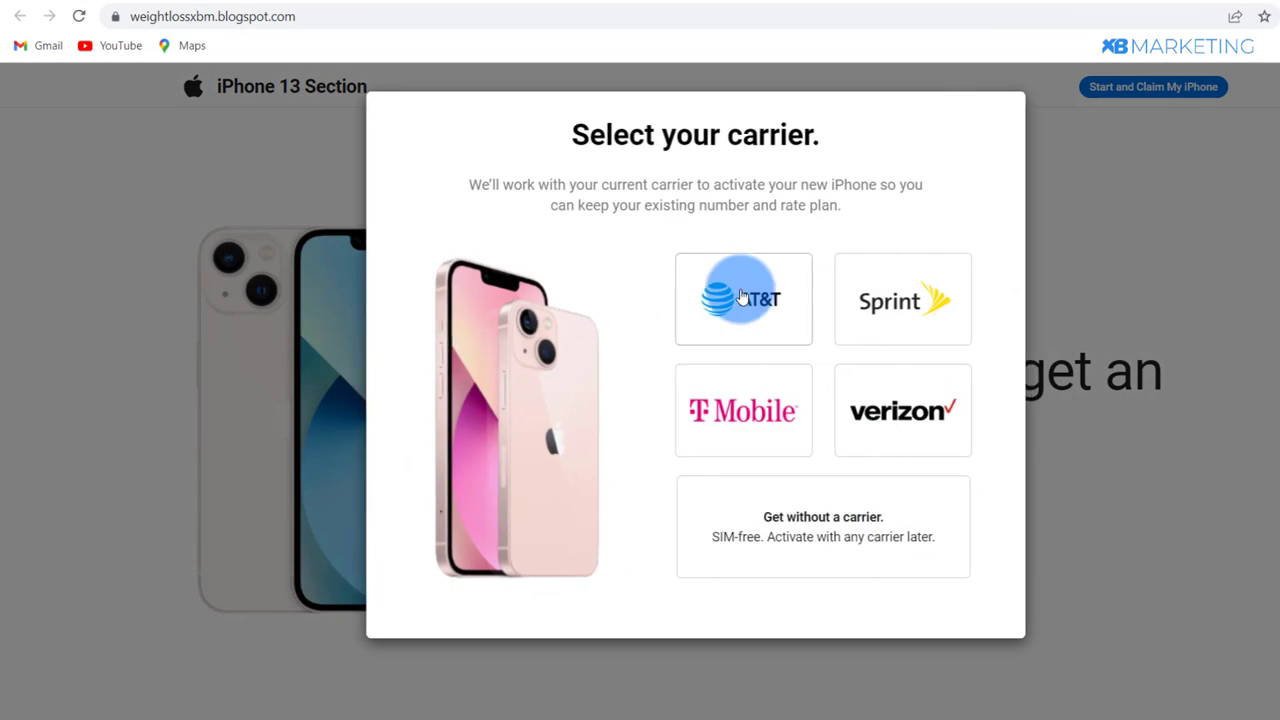
{"action": "left_click", "coordinate": [737, 291]}
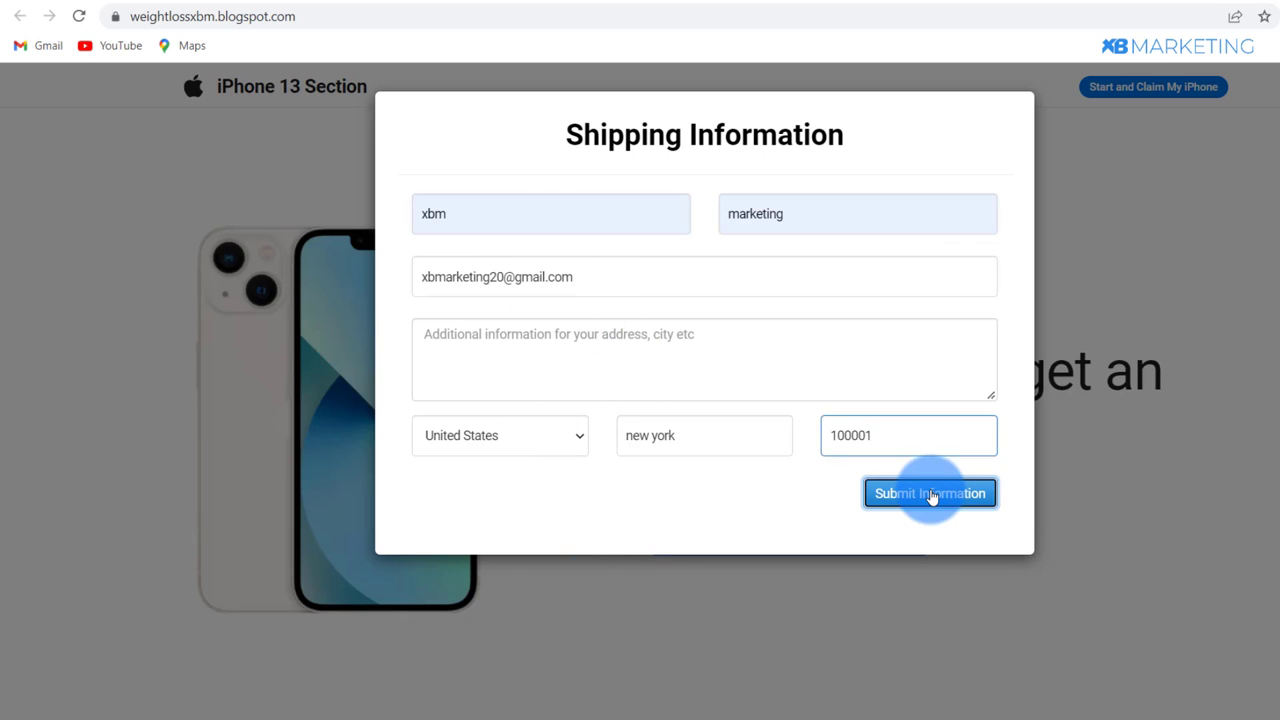
{"action": "left_click", "coordinate": [929, 495]}
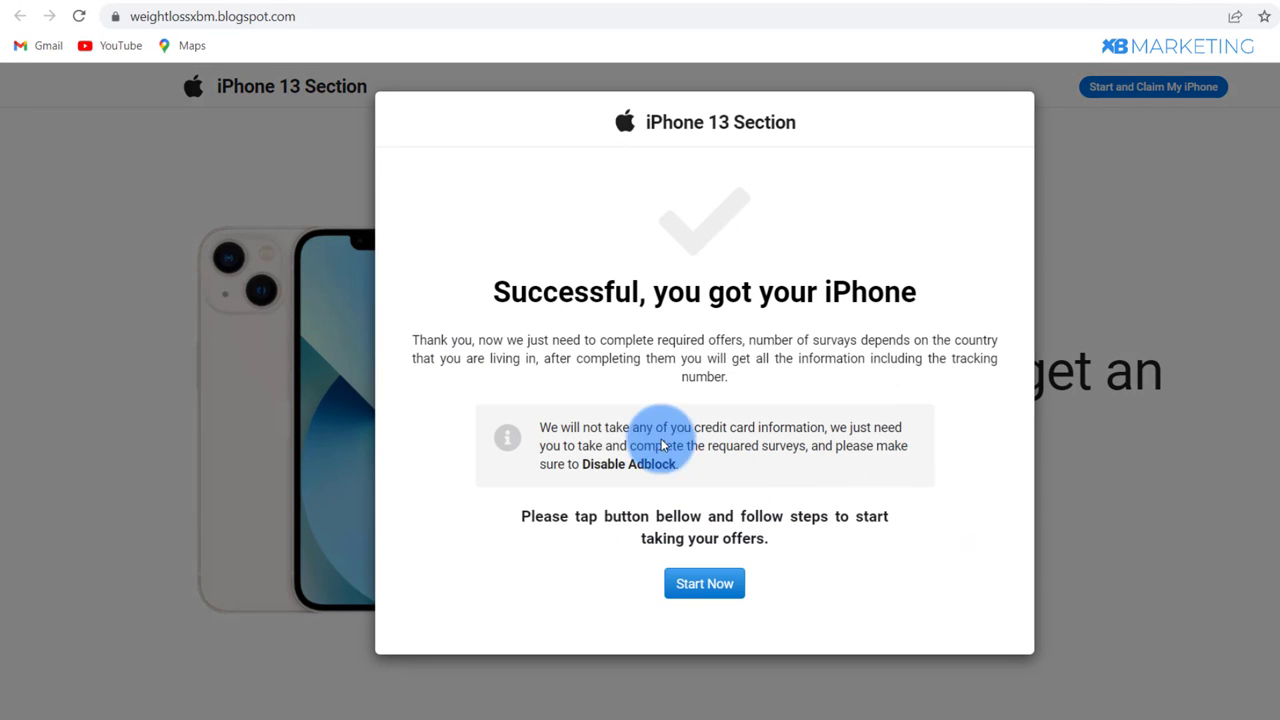
{"action": "left_click_drag", "start_coordinate": [484, 317], "coordinate": [967, 293]}
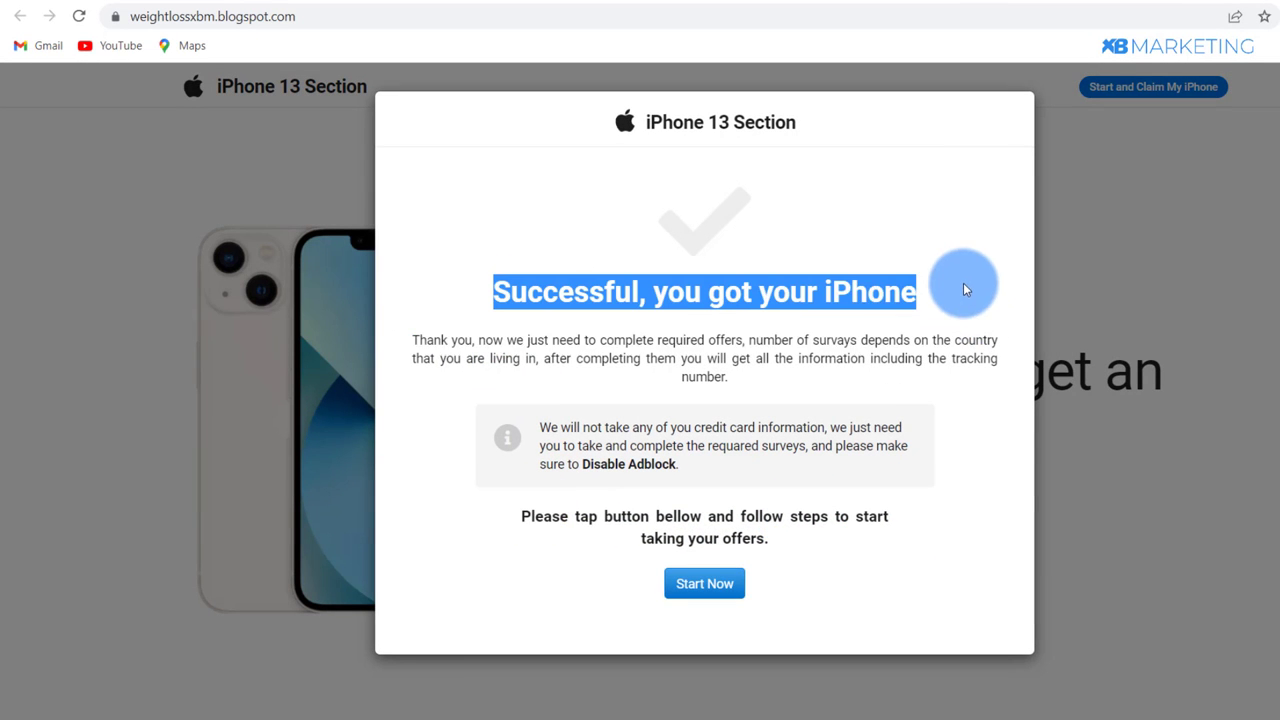
{"action": "left_click", "coordinate": [703, 580]}
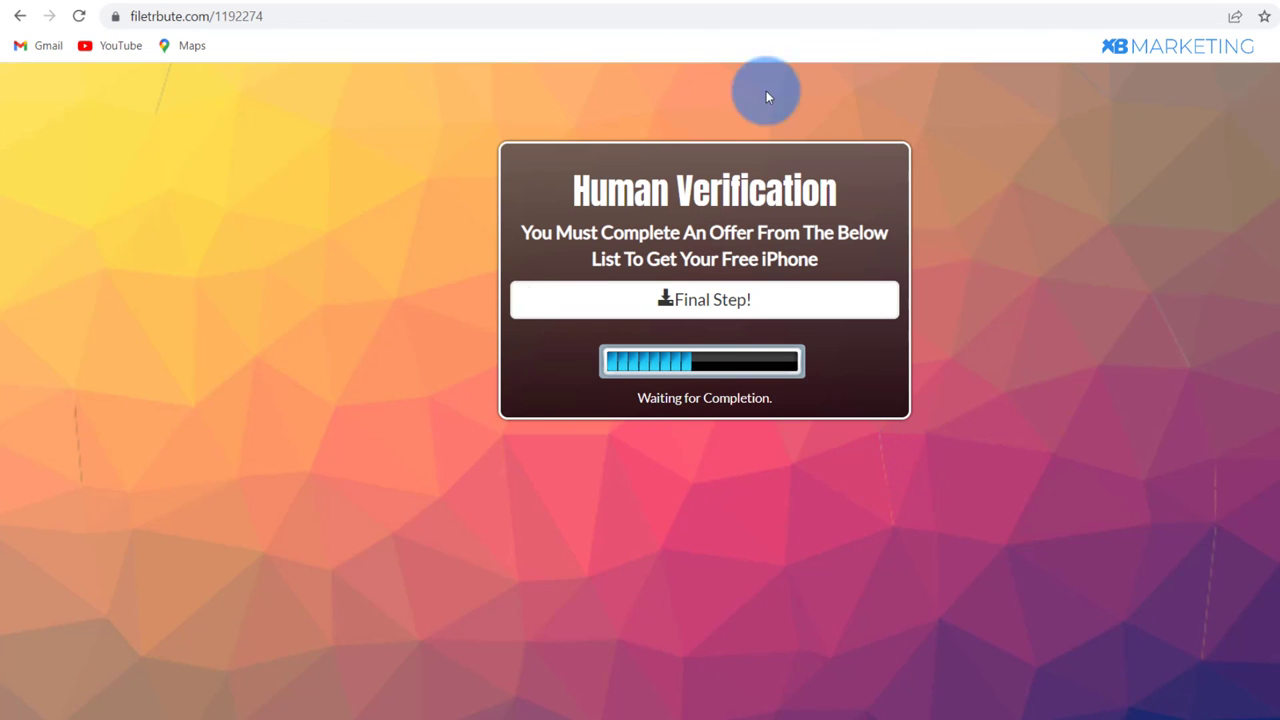
- Compare the Limited Time Iphone 13 Giveaway offer locker with the Human Verification locker
{"action": "left_click", "coordinate": [1122, 2]}
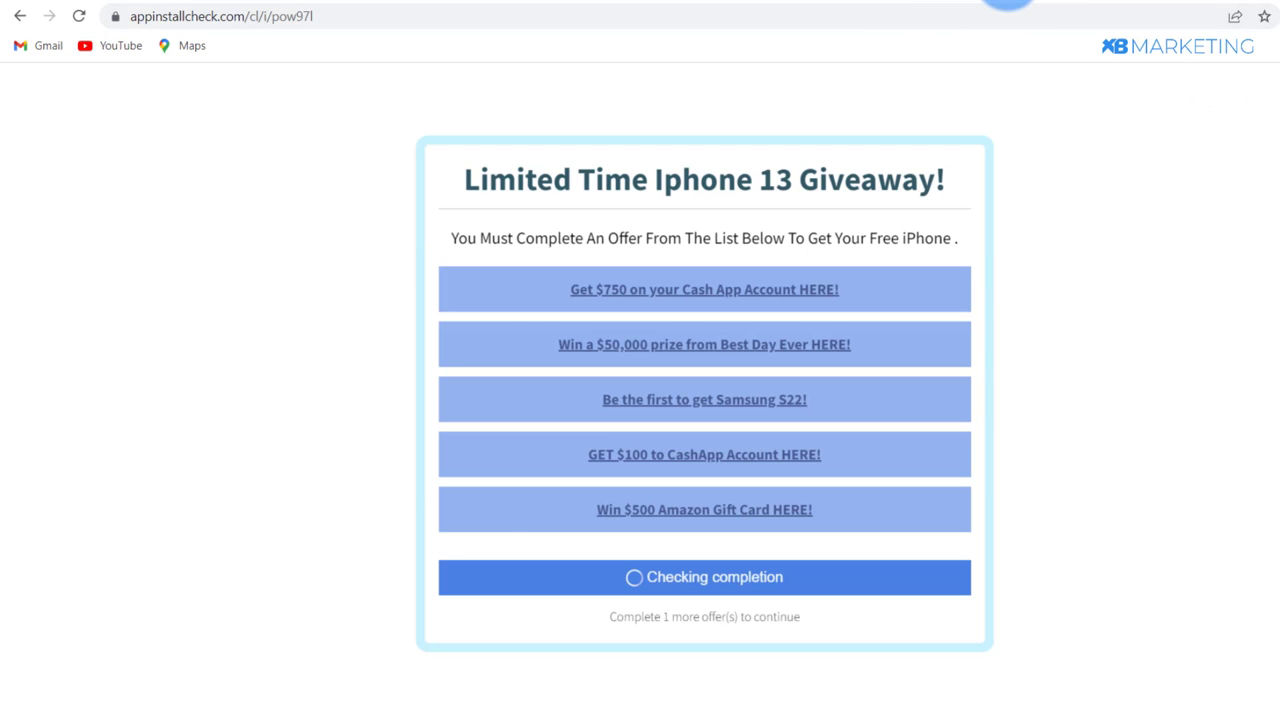
{"action": "left_click", "coordinate": [1007, 3]}
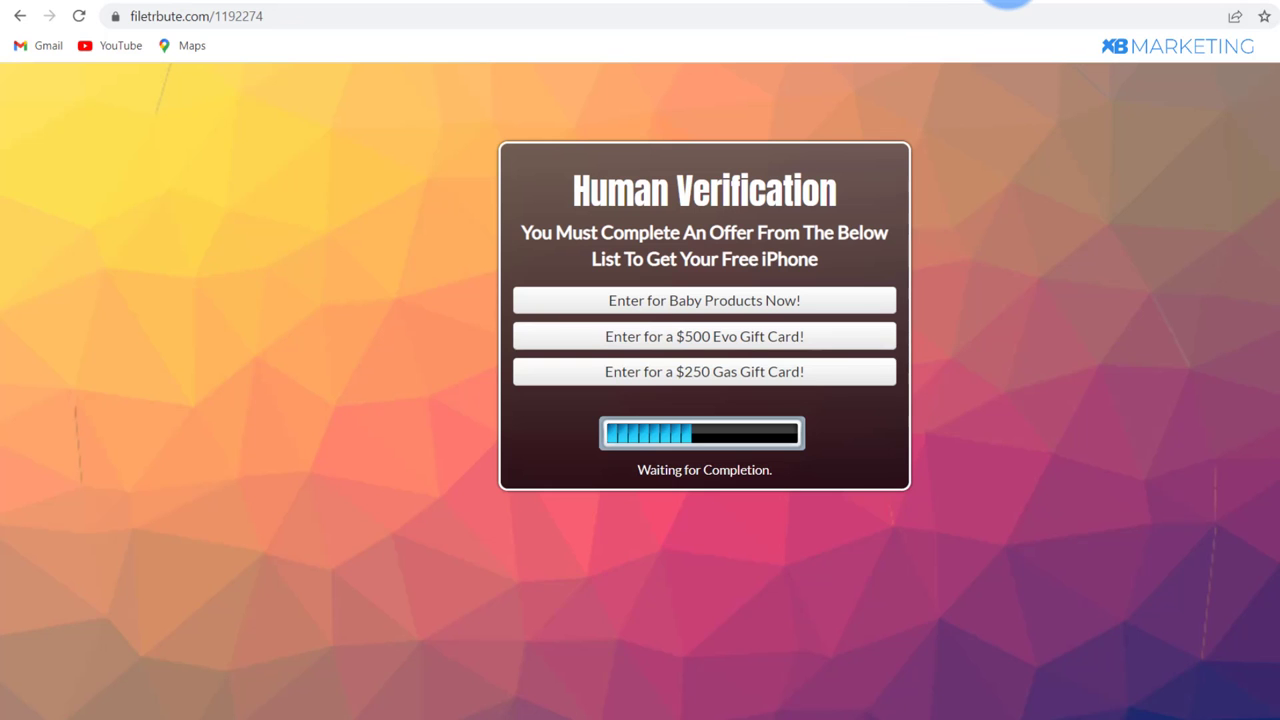